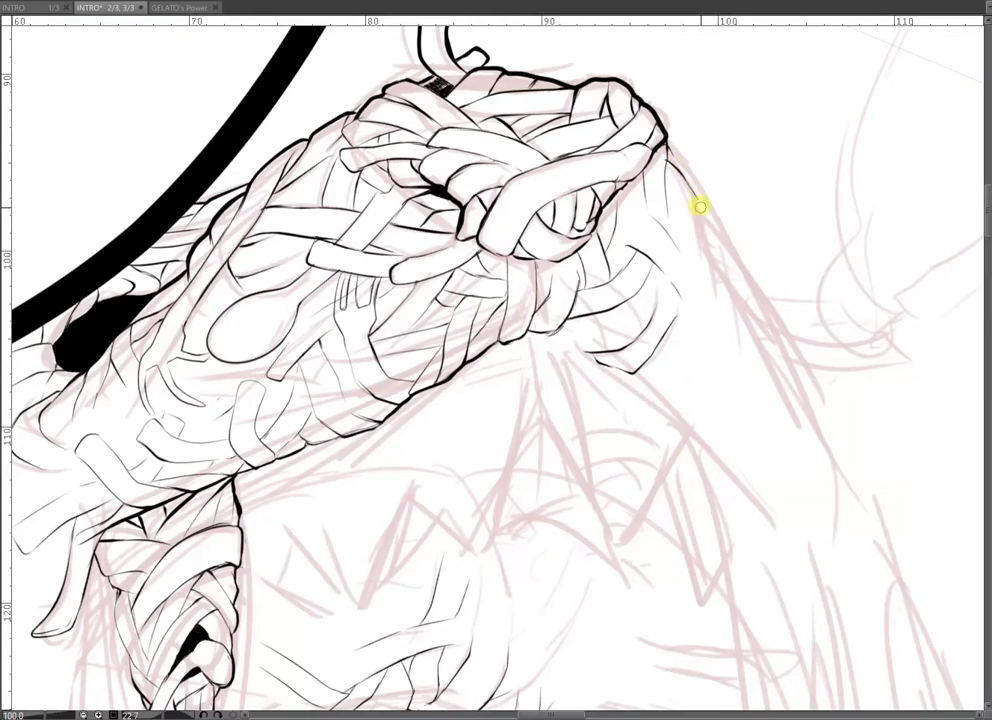
- Ink thin outer and inner edge lines for the limb descending from the wrapped knot, following the pink sketch
left_click_drag(762, 300, 698, 183)
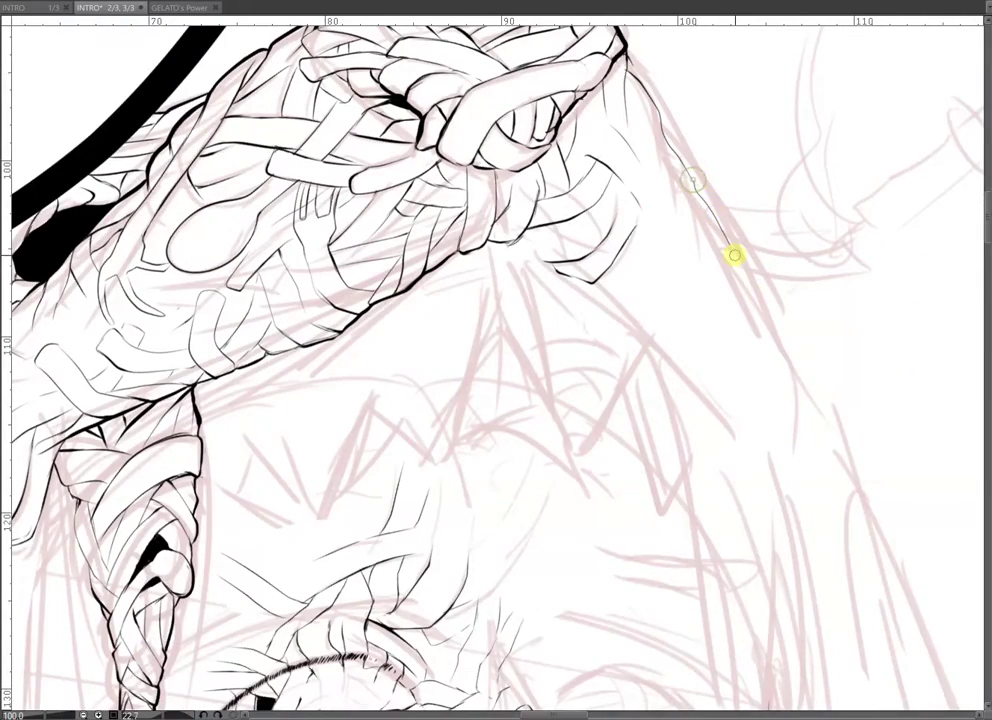
left_click_drag(775, 333, 728, 228)
left_click_drag(757, 306, 731, 168)
left_click_drag(790, 205, 801, 348)
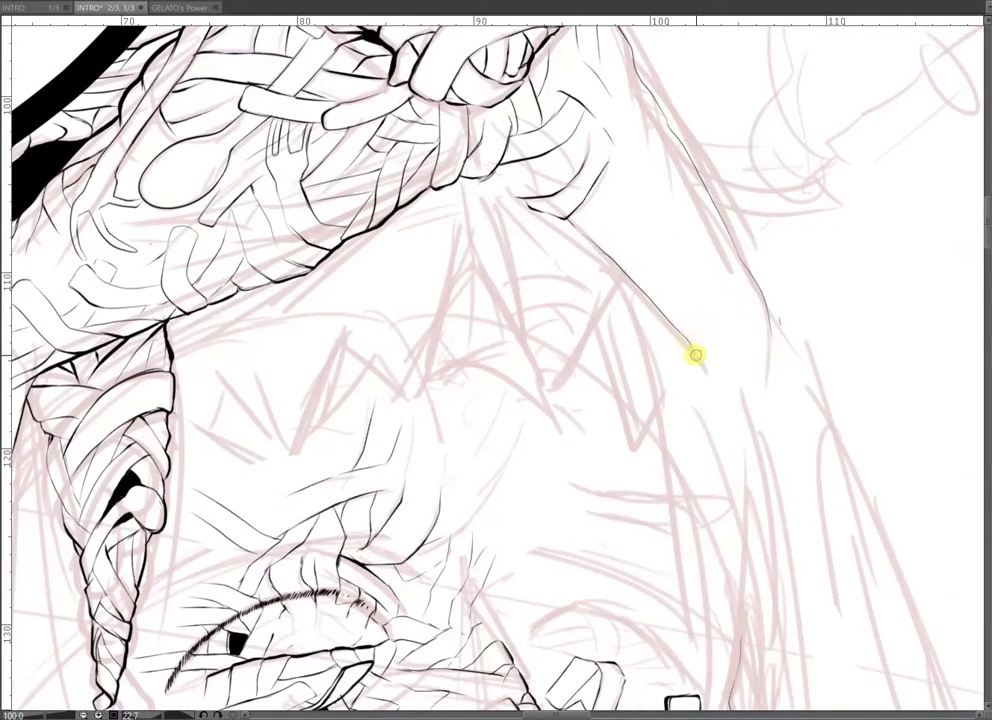
left_click_drag(732, 368, 691, 285)
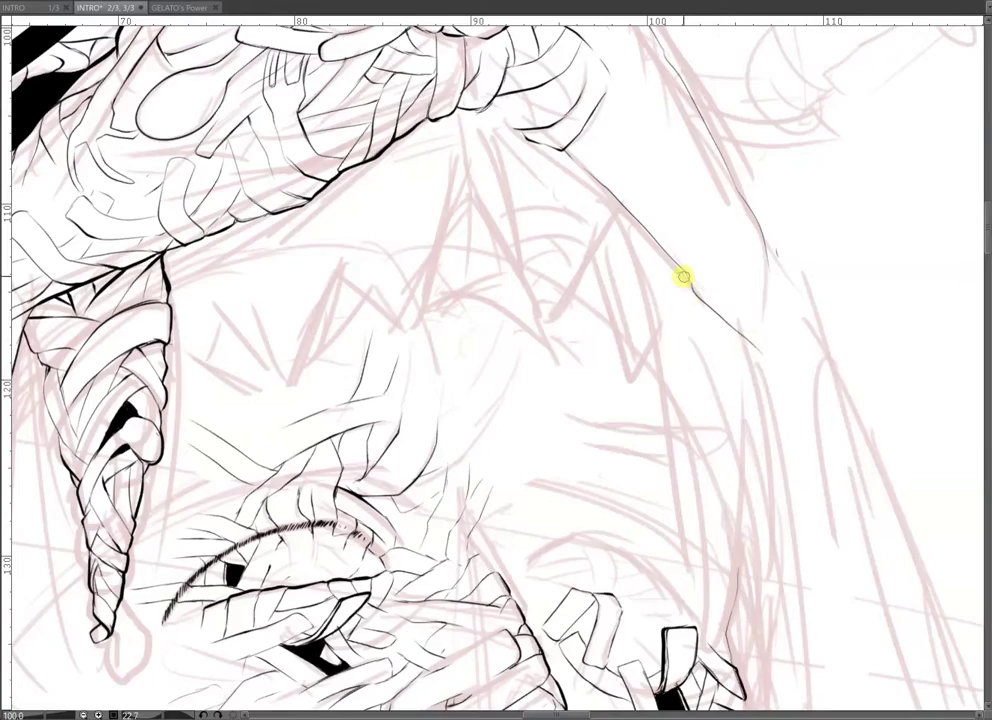
- Ink the folds joining the limb to the knot, the first curved wrap lines, and an overlapping fold on the lower outer edge
key("ctrl+plus")
key("ctrl+plus")
key("ctrl+plus")
key("ctrl+plus")
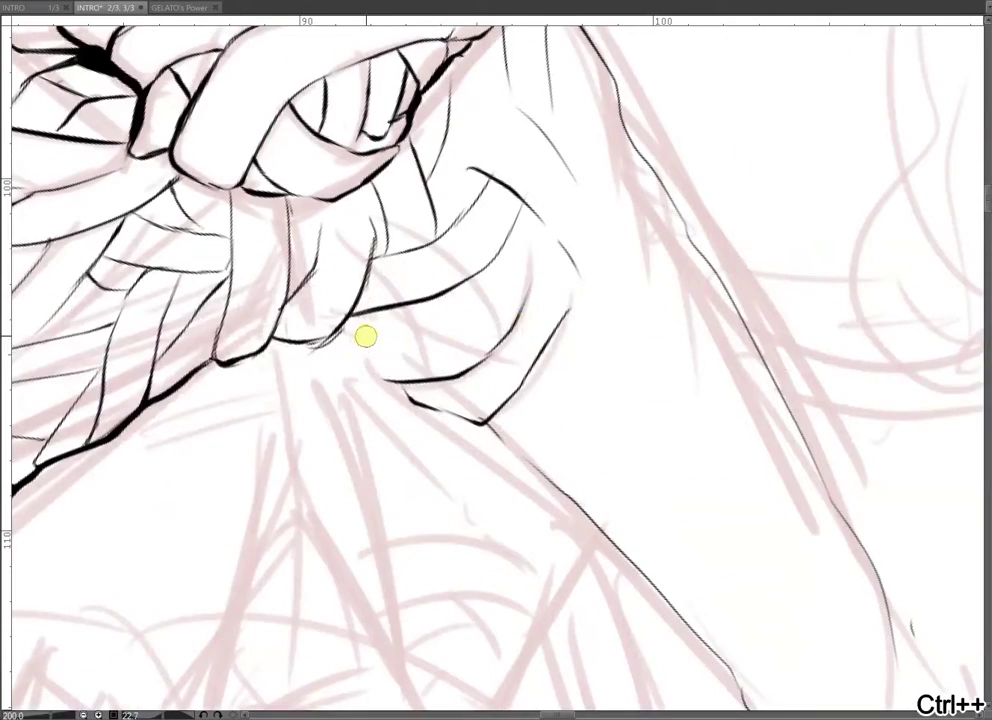
left_click_drag(376, 325, 342, 338)
mouse_move(591, 299)
left_mouse_down()
mouse_move(533, 331)
mouse_move(493, 314)
mouse_move(538, 333)
mouse_move(545, 295)
left_mouse_up()
mouse_move(465, 332)
left_mouse_down()
mouse_move(555, 347)
mouse_move(615, 402)
left_mouse_up()
left_click_drag(493, 291, 575, 315)
left_click_drag(757, 432, 697, 325)
mouse_move(703, 478)
left_mouse_down()
mouse_move(723, 362)
mouse_move(753, 410)
mouse_move(738, 522)
left_mouse_up()
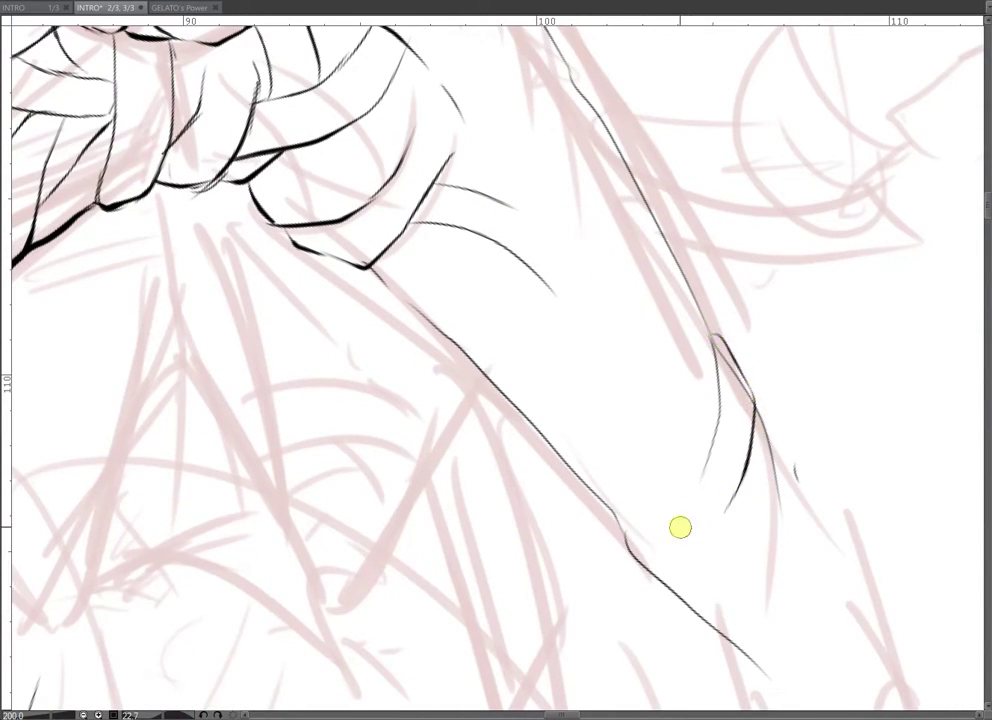
- Draw curved wrap bands across the middle and lower limb, with a short crossing strip and a loose strip end near the tip
mouse_move(597, 489)
left_mouse_down()
mouse_move(641, 478)
mouse_move(692, 412)
mouse_move(706, 459)
mouse_move(674, 506)
mouse_move(646, 520)
left_mouse_up()
mouse_move(472, 359)
left_mouse_down()
mouse_move(577, 336)
mouse_move(615, 286)
left_mouse_up()
left_click_drag(528, 397, 635, 317)
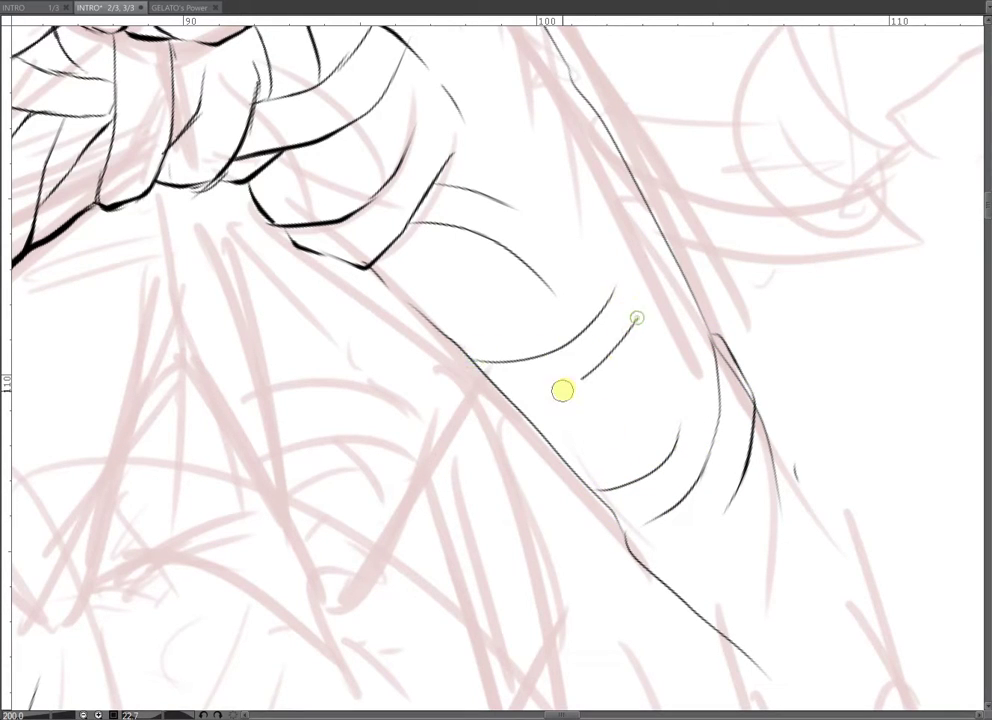
left_click_drag(480, 300, 482, 250)
left_click_drag(514, 268, 530, 350)
left_click_drag(722, 394, 624, 208)
left_click_drag(615, 441, 674, 412)
mouse_move(712, 400)
left_mouse_down()
mouse_move(689, 438)
mouse_move(650, 465)
mouse_move(629, 424)
mouse_move(638, 364)
left_mouse_up()
- Draw a small squared strip end in the middle of the limb and a short tab against its outer edge
scroll(693, 399, "up", 1)
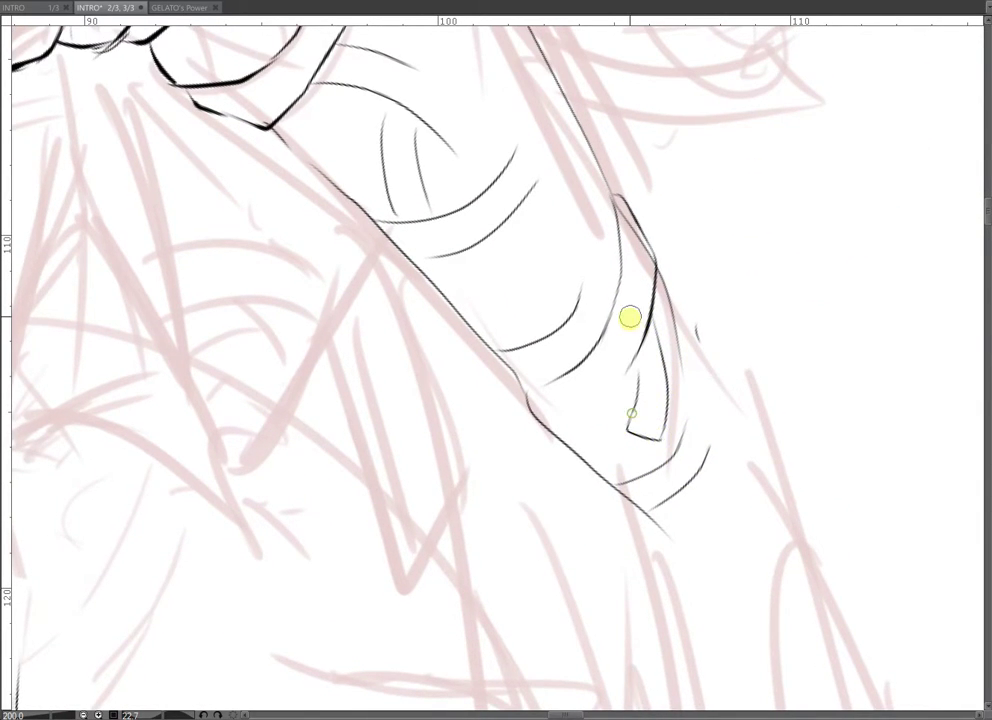
left_click_drag(573, 157, 631, 283)
left_click_drag(563, 375, 557, 415)
left_click_drag(563, 373, 616, 382)
left_click_drag(556, 415, 633, 416)
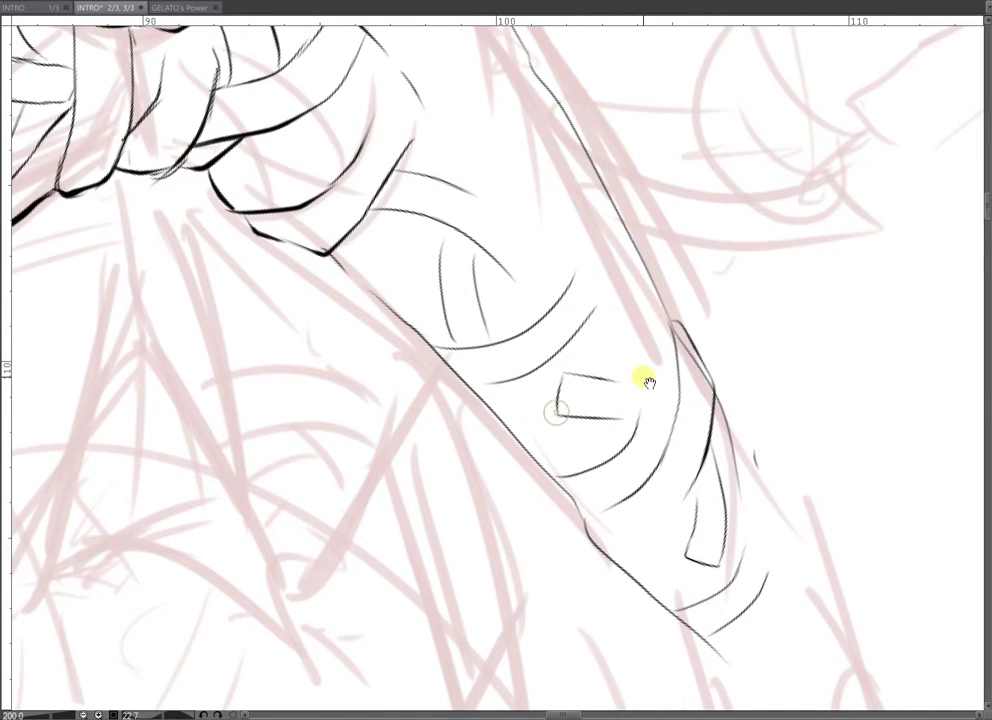
left_click_drag(614, 203, 641, 318)
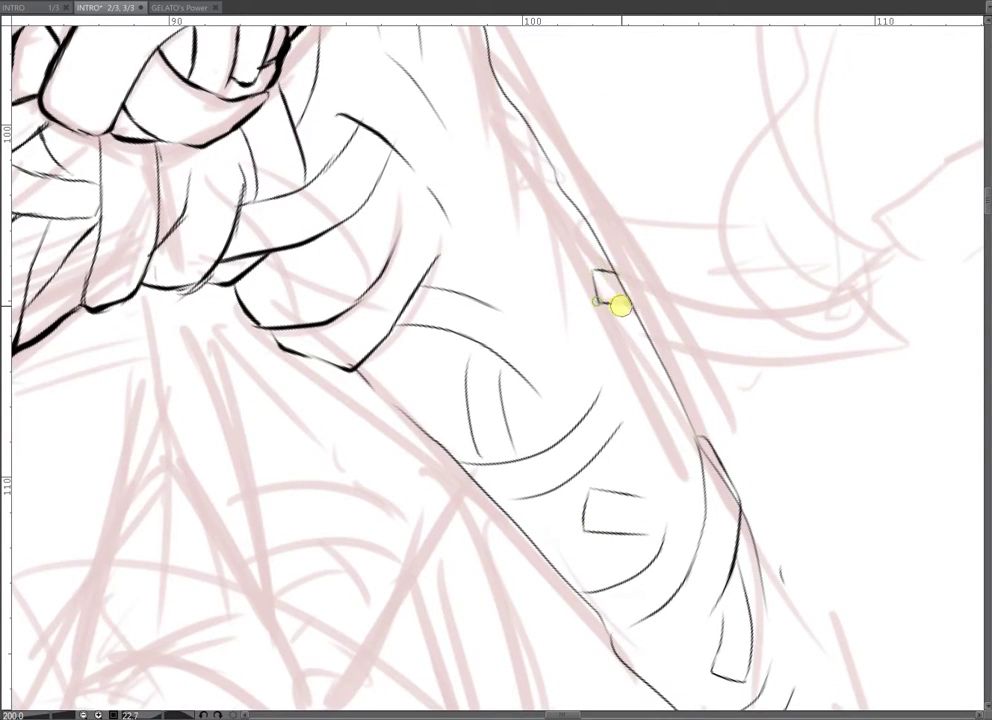
- Add fold lines below the knot and a pointed strip end with curved wraps along the upper outer edge
scroll(602, 301, "up", 5)
left_click_drag(537, 222, 526, 240)
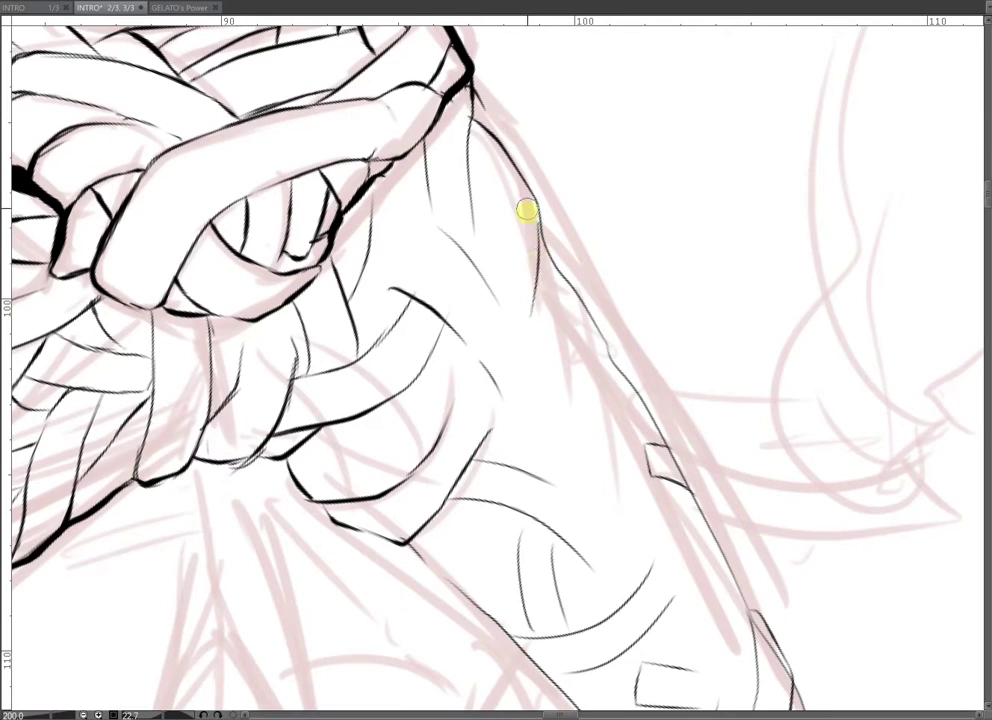
scroll(558, 281, "down", 1)
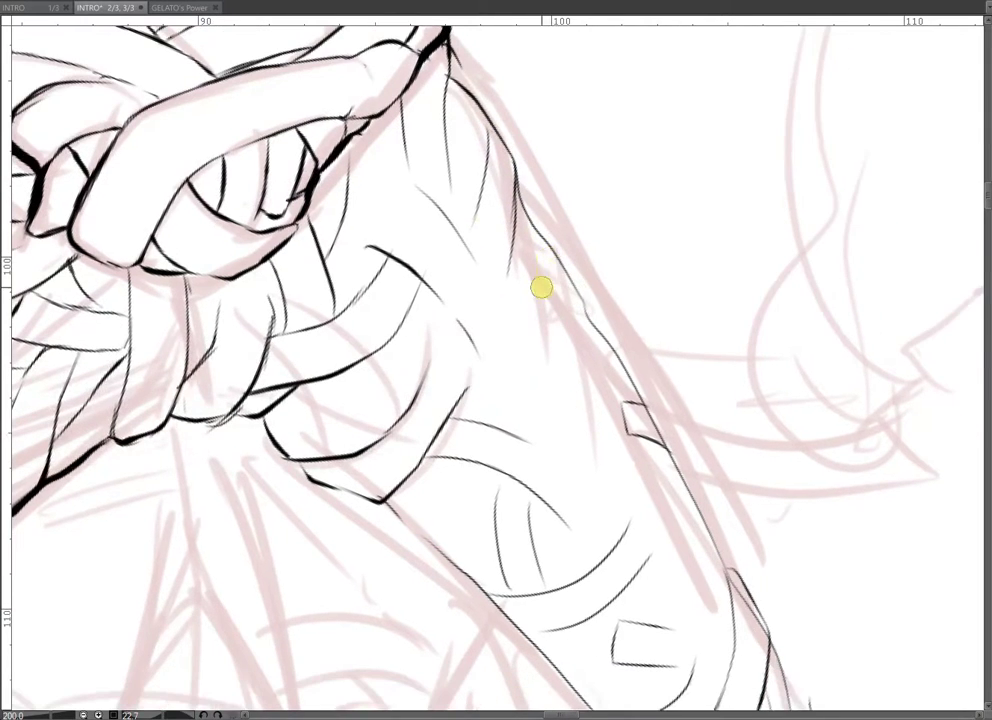
left_click_drag(553, 333, 595, 344)
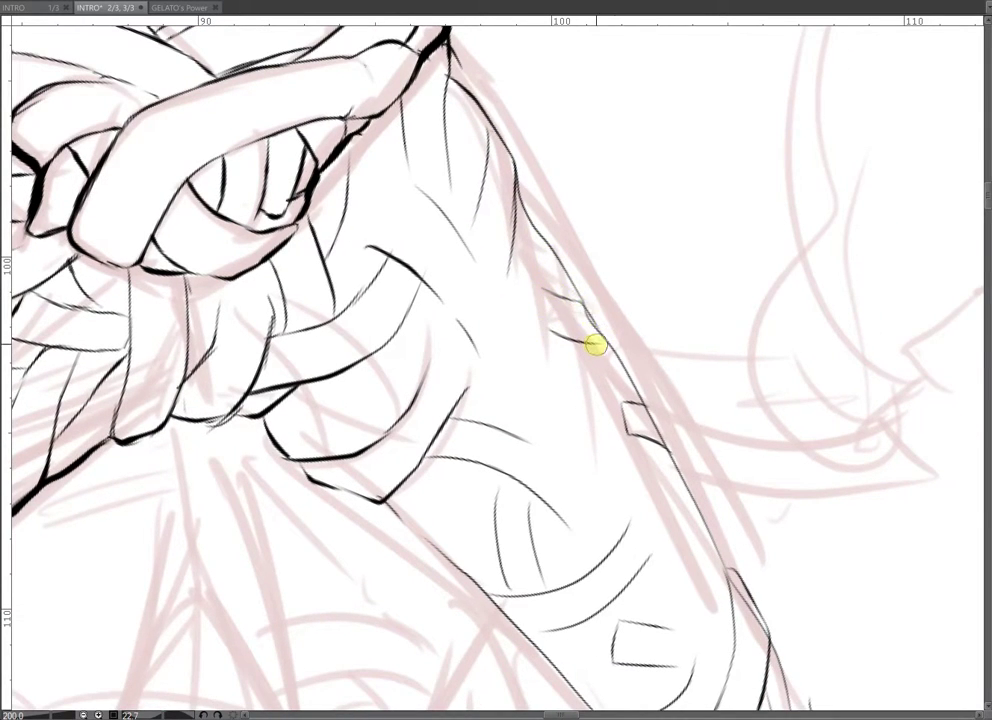
left_click_drag(549, 294, 559, 340)
left_click_drag(611, 370, 562, 423)
scroll(562, 423, "up", 1)
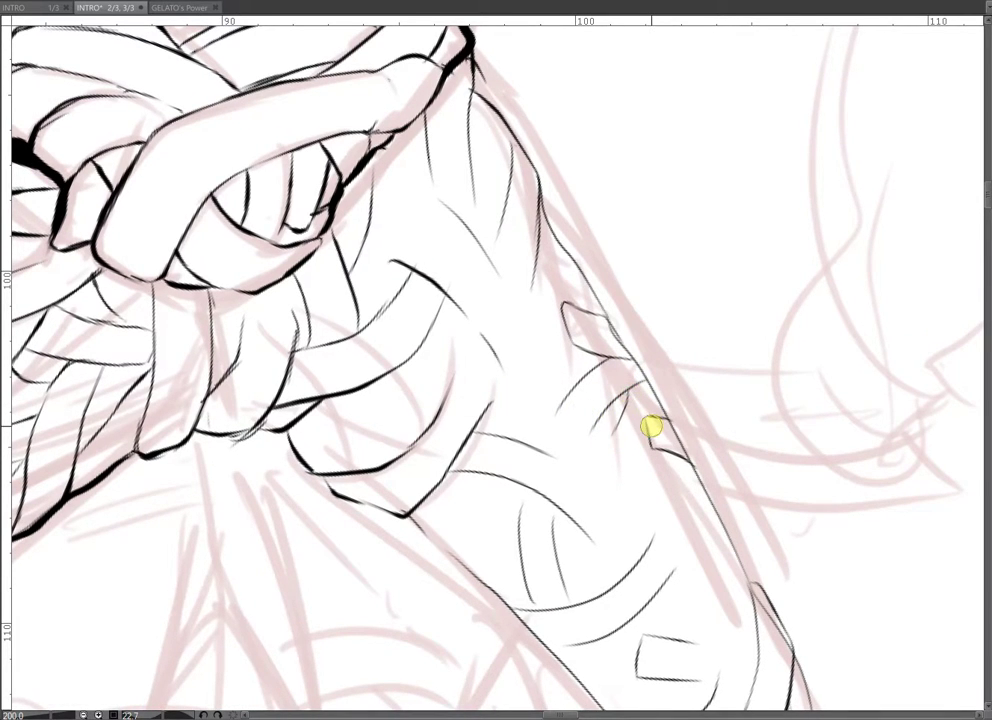
- Draw crossing diagonal strips across the upper limb and a small curved strip beneath the knot
scroll(556, 409, "up", 3)
mouse_move(572, 286)
left_mouse_down()
mouse_move(539, 385)
mouse_move(598, 319)
mouse_move(583, 394)
mouse_move(539, 393)
mouse_move(571, 421)
mouse_move(518, 331)
mouse_move(531, 358)
mouse_move(515, 405)
mouse_move(524, 413)
mouse_move(513, 405)
mouse_move(486, 392)
left_mouse_up()
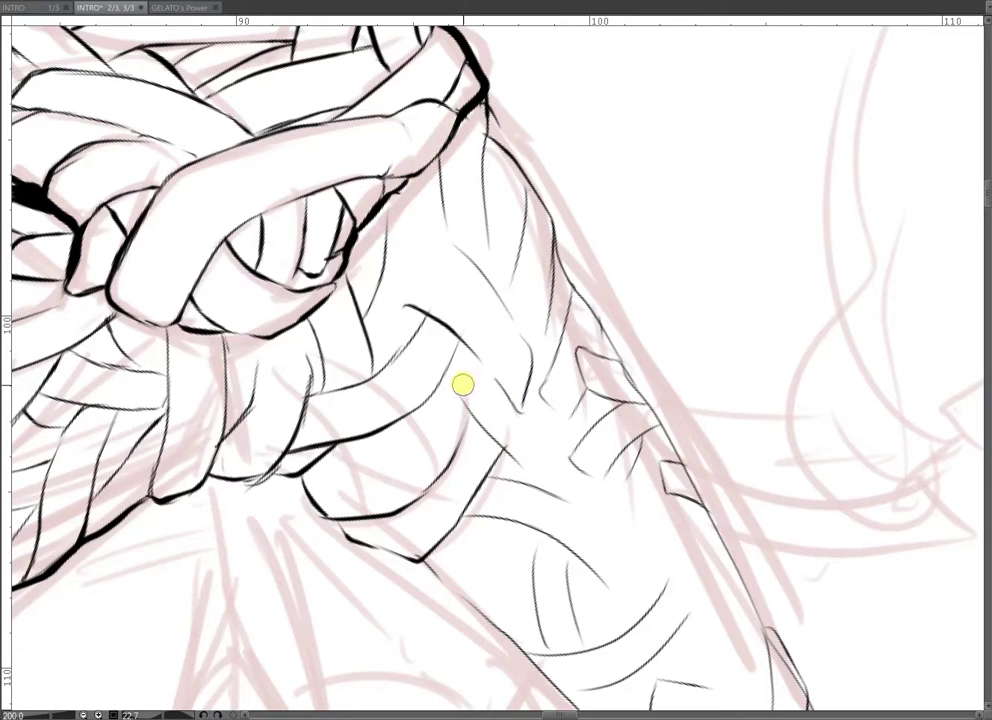
left_click_drag(512, 340, 523, 410)
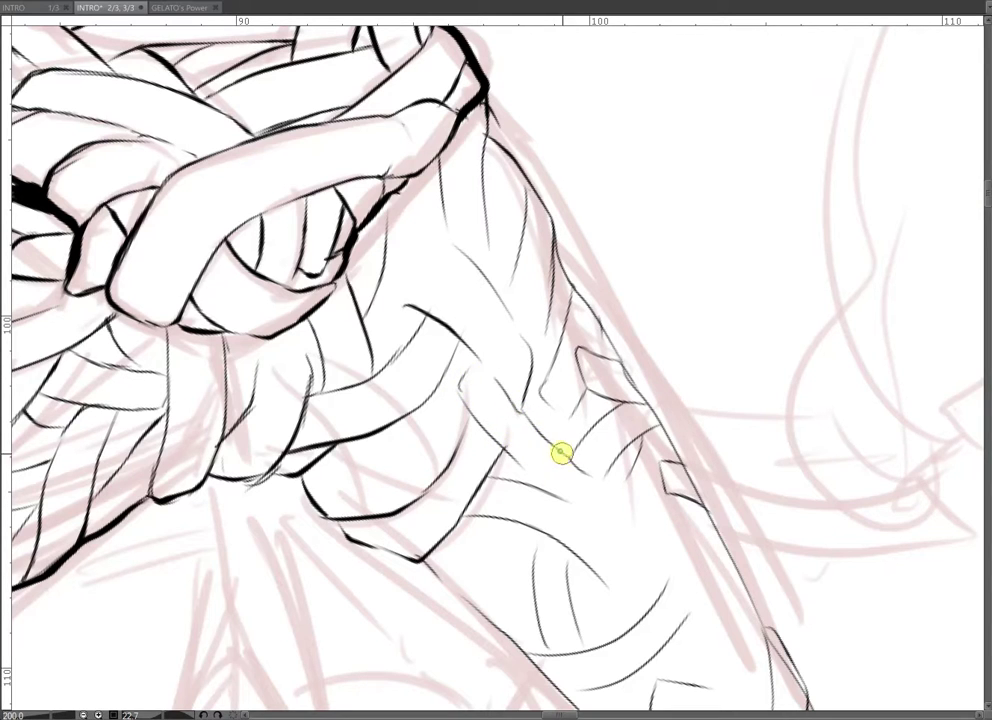
left_click_drag(550, 473, 591, 439)
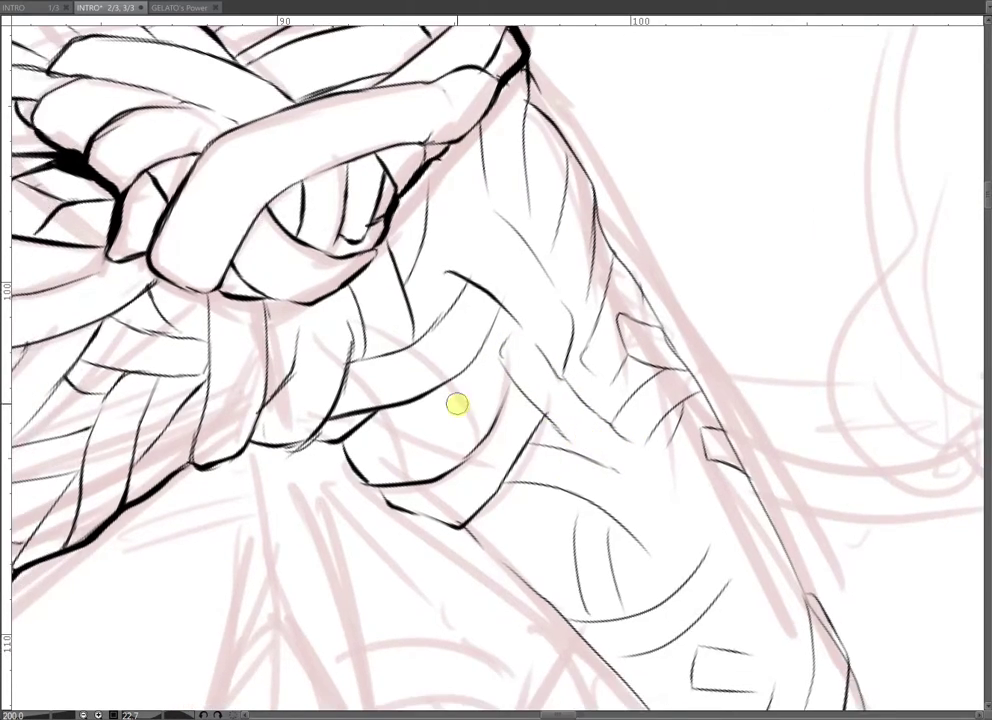
mouse_move(359, 428)
left_mouse_down()
mouse_move(444, 424)
mouse_move(475, 392)
mouse_move(466, 372)
mouse_move(449, 381)
mouse_move(451, 418)
left_mouse_up()
key("ctrl+minus")
key("ctrl+minus")
key("ctrl+minus")
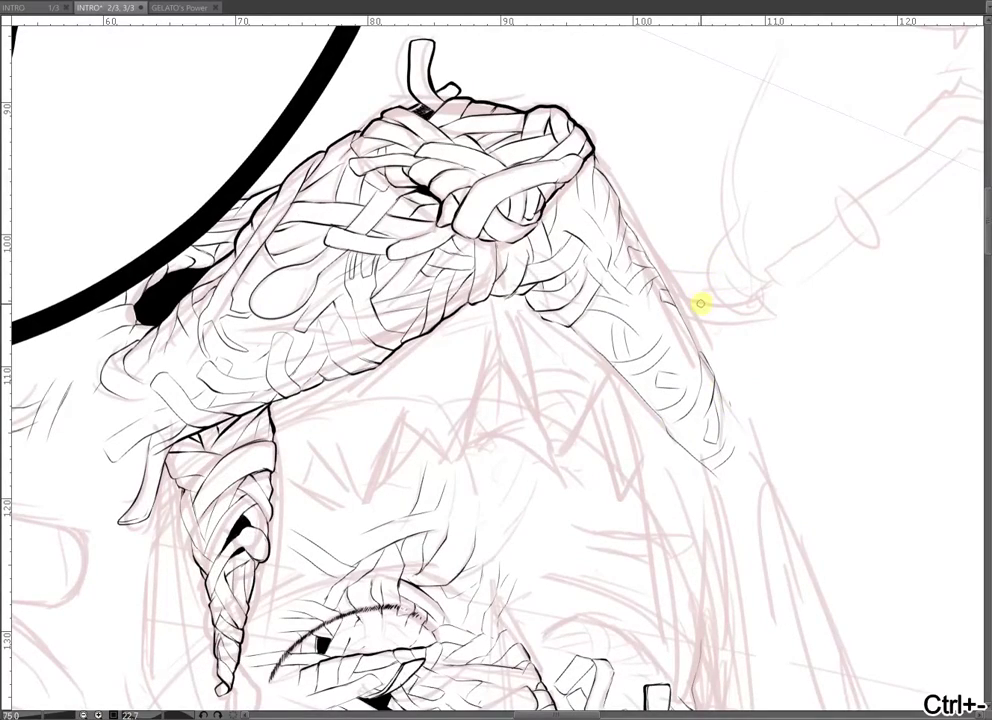
- Fill the gaps along the limb's inner edge with short underlying strip lines between the curved wraps
key("ctrl+plus")
key("ctrl+plus")
key("ctrl+plus")
key("ctrl+plus")
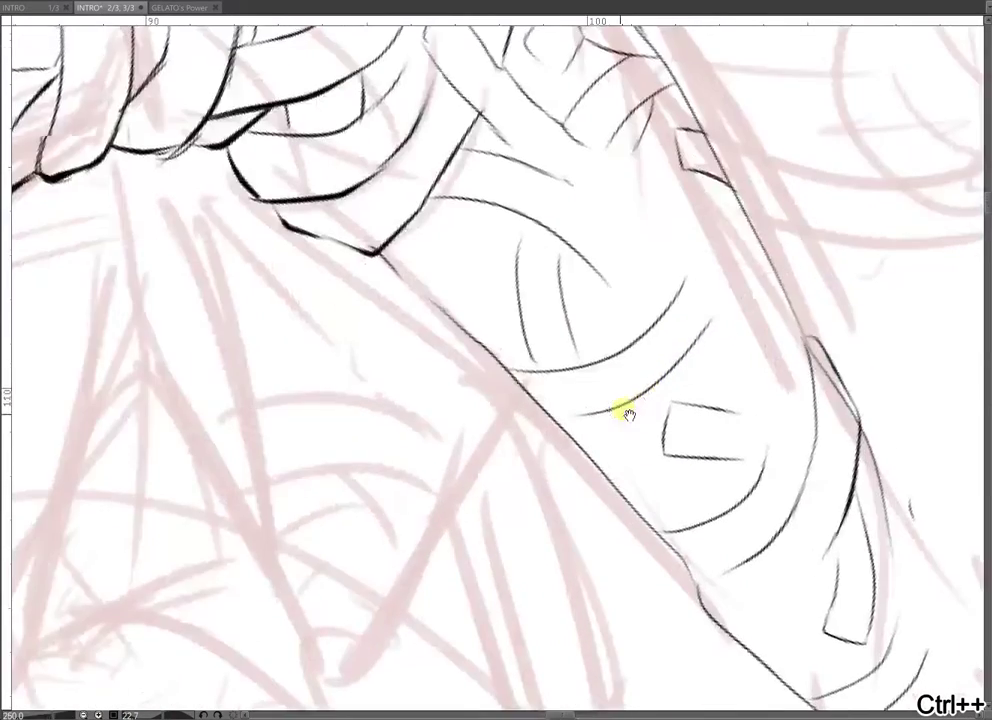
left_click_drag(514, 462, 585, 446)
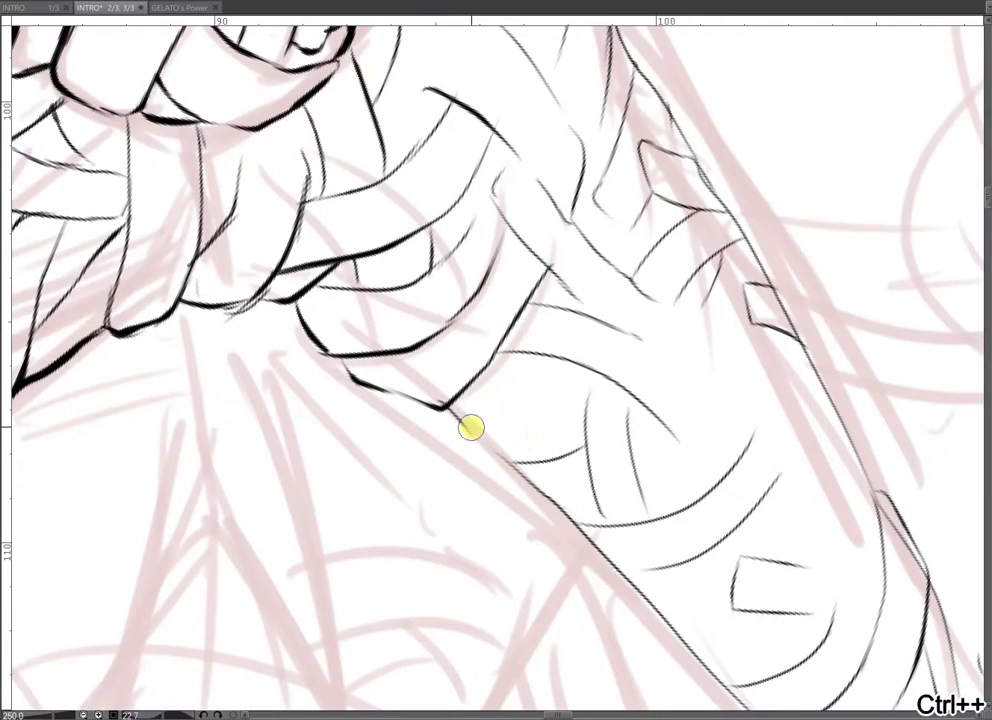
left_click_drag(484, 438, 555, 360)
left_click_drag(556, 455, 586, 416)
left_click_drag(510, 415, 522, 356)
mouse_move(736, 480)
left_mouse_down()
mouse_move(694, 412)
mouse_move(632, 347)
left_mouse_up()
left_click_drag(571, 432, 621, 441)
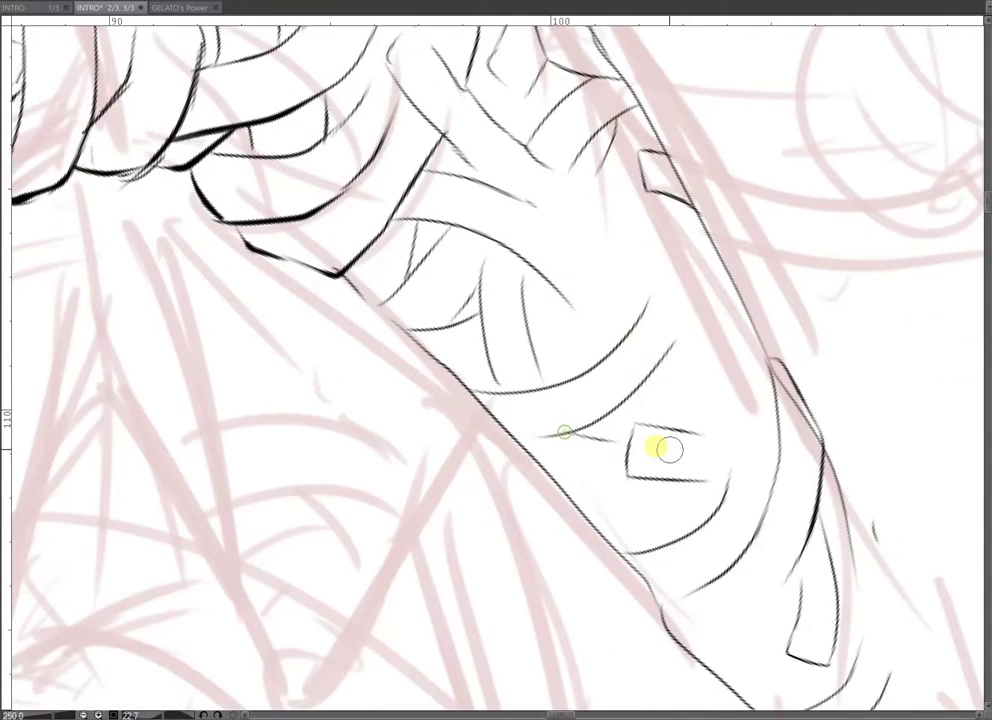
- Add thin wrap lines around the squared strip end and inside the opening crossed by the short strip
mouse_move(542, 465)
left_mouse_down()
mouse_move(598, 489)
mouse_move(710, 494)
left_mouse_up()
left_click_drag(592, 486, 679, 531)
left_click_drag(704, 532, 692, 548)
left_click_drag(469, 410, 491, 436)
left_click_drag(575, 442, 624, 523)
mouse_move(495, 467)
left_mouse_down()
mouse_move(537, 464)
mouse_move(610, 425)
left_mouse_up()
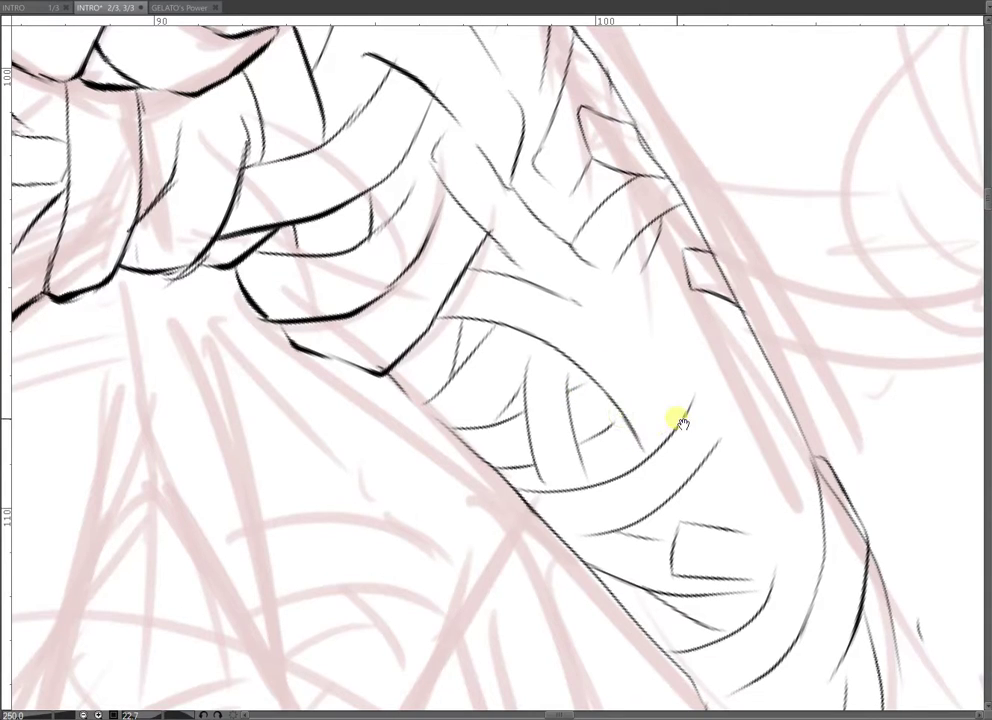
- Thicken the inner edge of the limb and the strip overlaps along its upper half
scroll(560, 428, "up", 2)
mouse_move(446, 468)
left_mouse_down()
mouse_move(526, 506)
mouse_move(511, 534)
left_mouse_up()
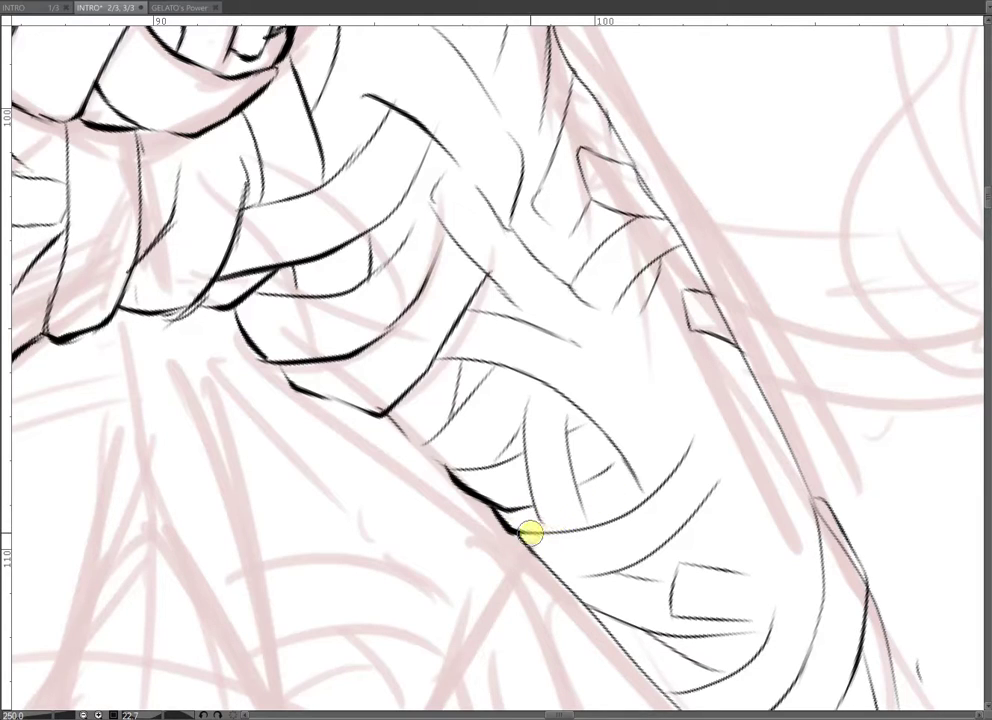
left_click_drag(512, 530, 578, 530)
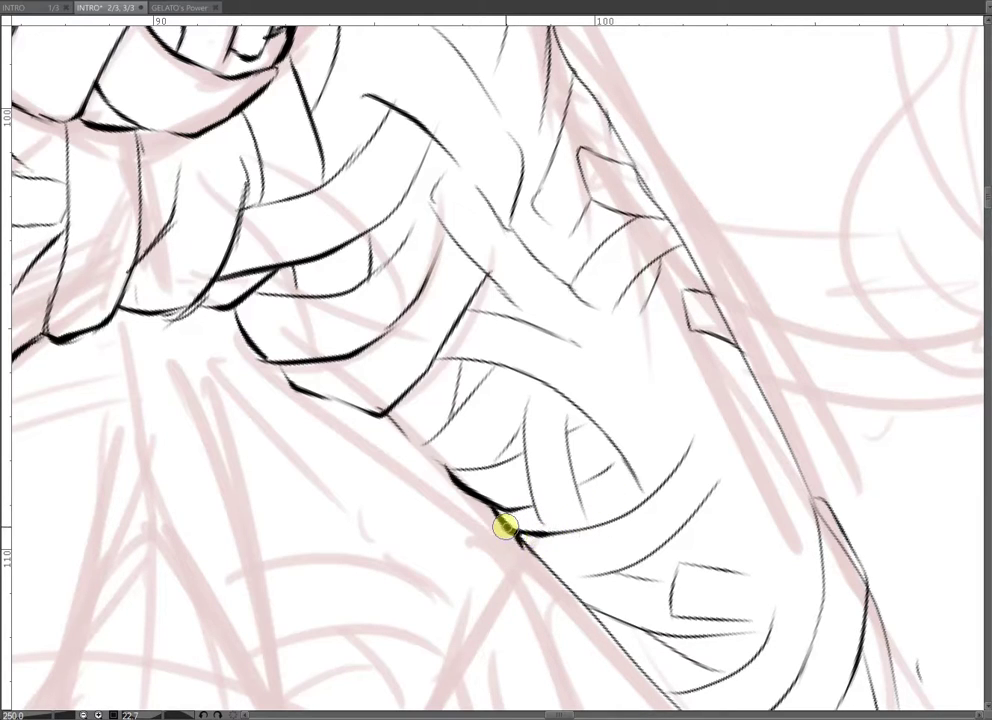
left_click_drag(516, 541, 562, 580)
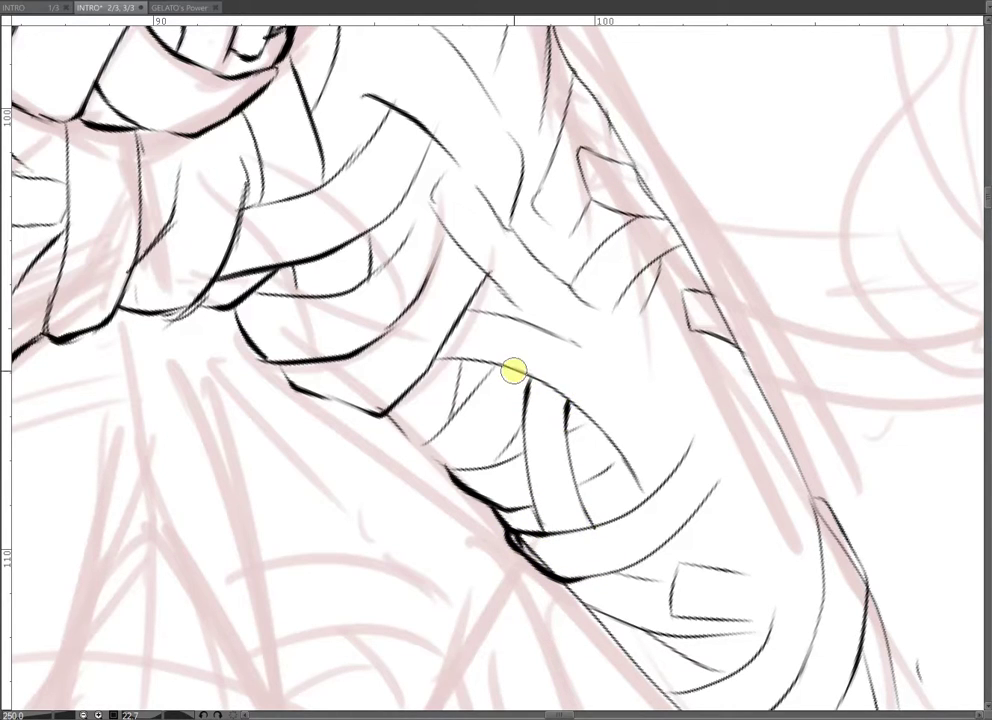
left_click_drag(432, 361, 487, 370)
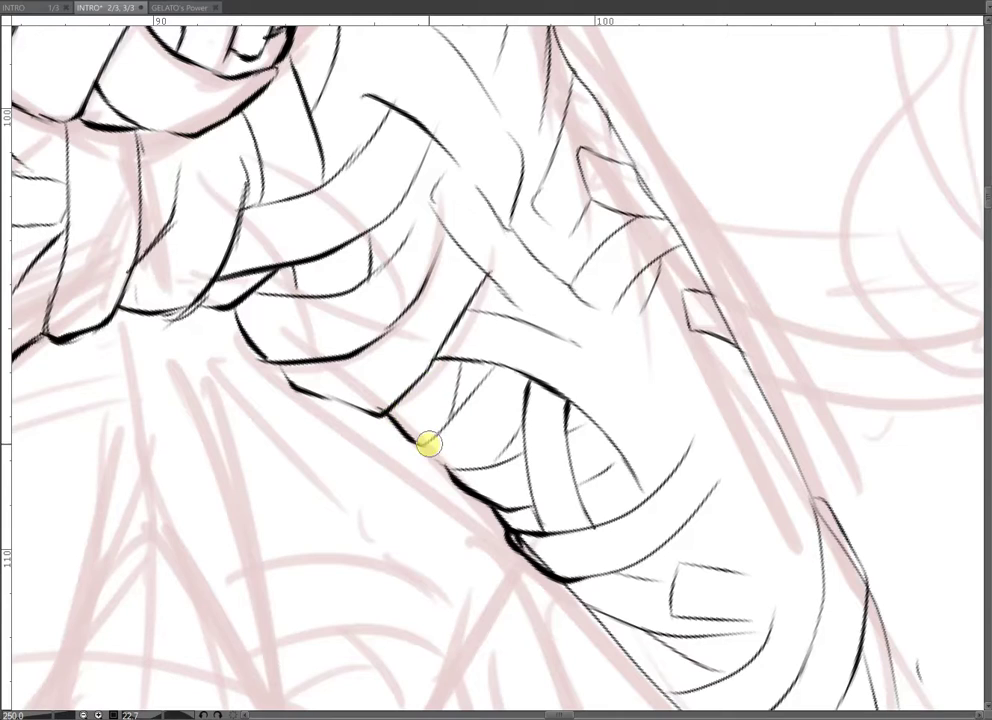
mouse_move(421, 455)
left_mouse_down()
mouse_move(451, 467)
mouse_move(472, 391)
mouse_move(458, 381)
mouse_move(453, 408)
left_mouse_up()
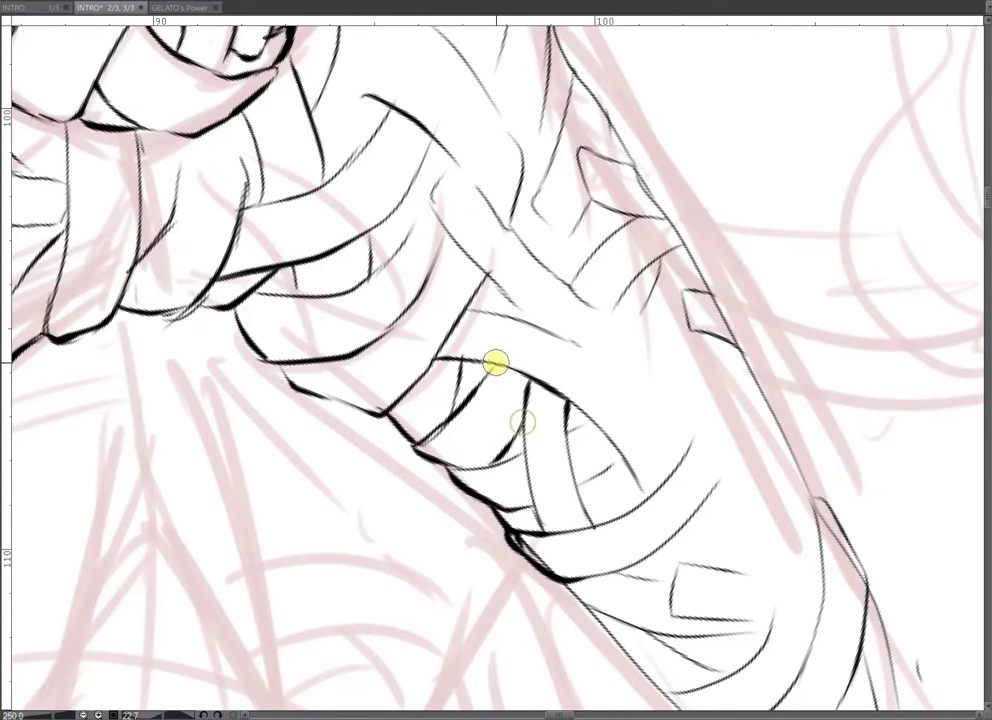
- Darken the lines inside the opening and around the squared strip end, and thicken the lower inner edge
left_click_drag(621, 455, 600, 477)
left_click_drag(592, 525, 568, 450)
mouse_move(651, 487)
left_mouse_down()
mouse_move(631, 472)
mouse_move(600, 412)
left_mouse_up()
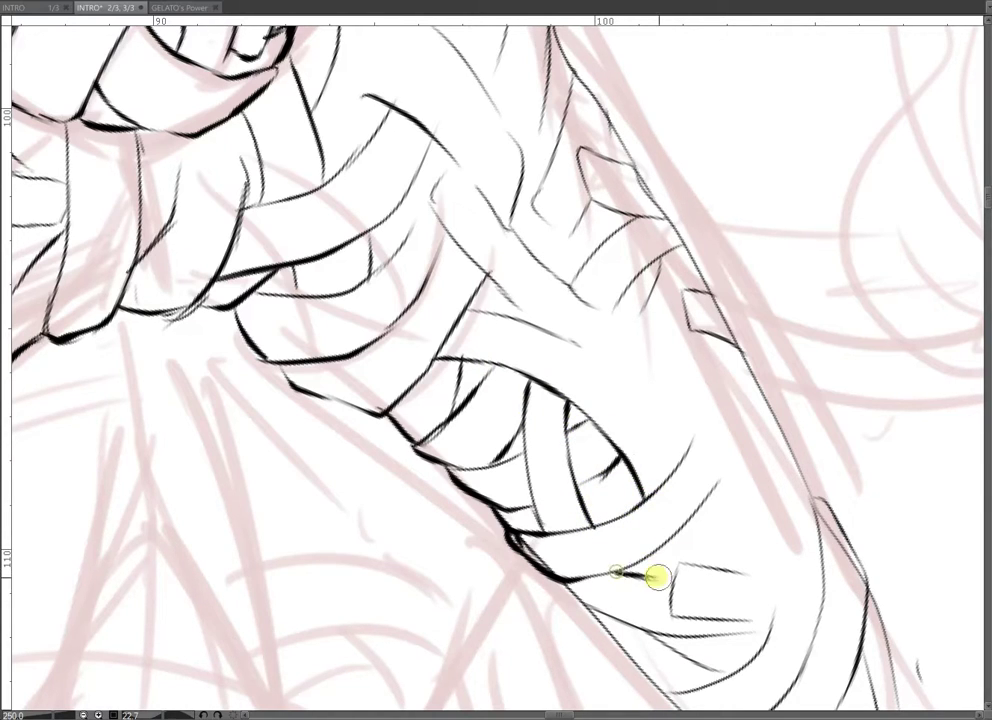
mouse_move(677, 565)
left_mouse_down()
mouse_move(673, 612)
mouse_move(703, 618)
left_mouse_up()
left_click_drag(736, 648, 657, 488)
mouse_move(485, 418)
left_mouse_down()
mouse_move(505, 443)
mouse_move(630, 505)
left_mouse_up()
mouse_move(578, 541)
left_mouse_down()
mouse_move(622, 580)
mouse_move(655, 569)
mouse_move(556, 503)
left_mouse_up()
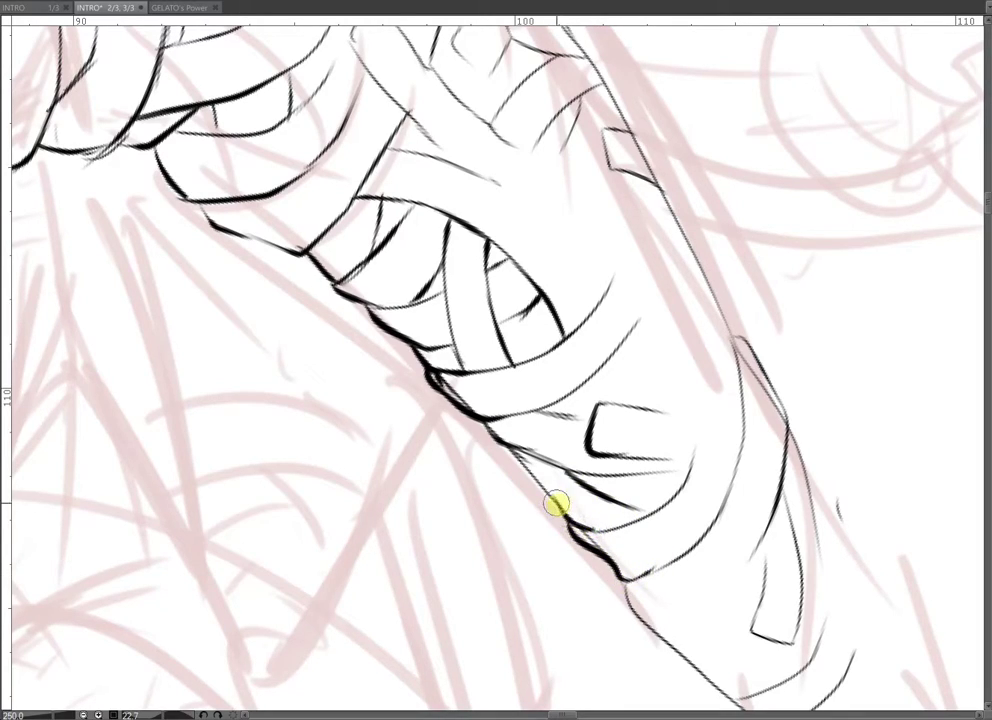
- Ink a heavy continuous contour along the limb's inner edge from below the knot toward the tip
key("ctrl+minus")
key("ctrl+minus")
key("ctrl+plus")
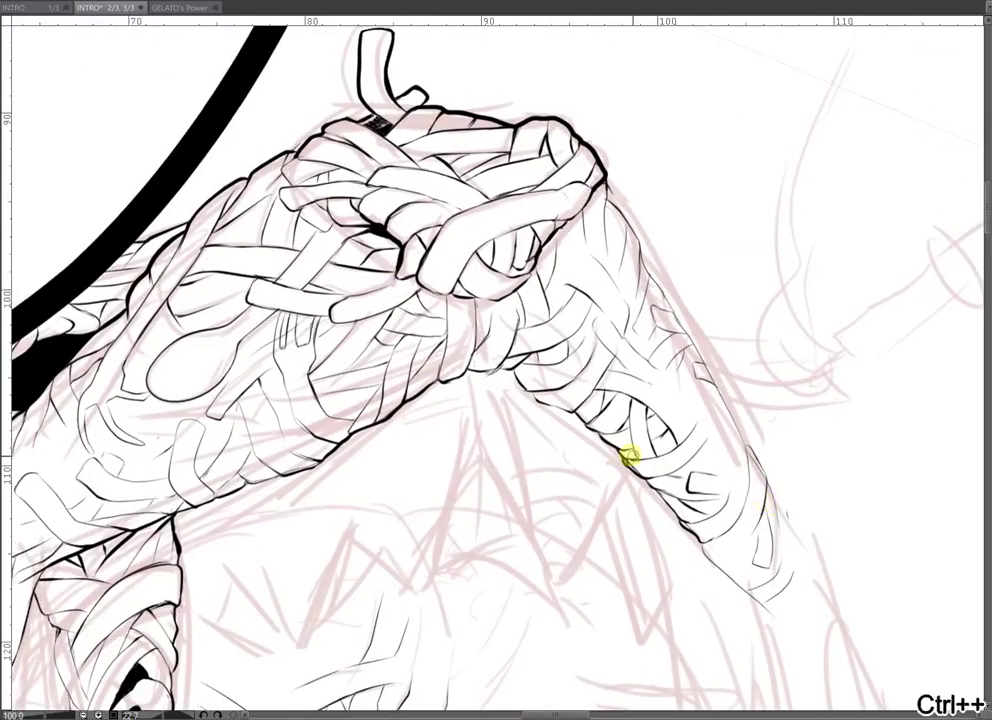
key("ctrl+plus")
key("ctrl+plus")
key("ctrl+plus")
mouse_move(265, 275)
left_mouse_down()
mouse_move(354, 266)
mouse_move(430, 348)
mouse_move(523, 379)
mouse_move(700, 545)
mouse_move(789, 658)
left_mouse_up()
left_click_drag(694, 543, 742, 535)
left_click_drag(647, 491, 697, 488)
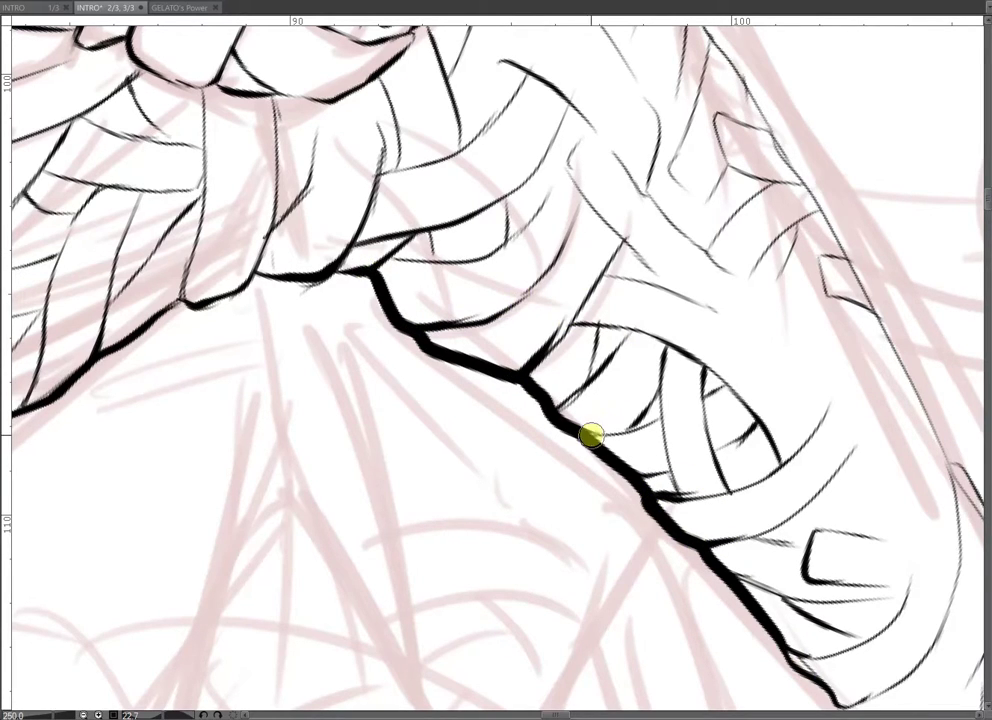
left_click_drag(667, 450, 682, 487)
left_click_drag(801, 545, 593, 342)
left_click_drag(573, 436, 640, 502)
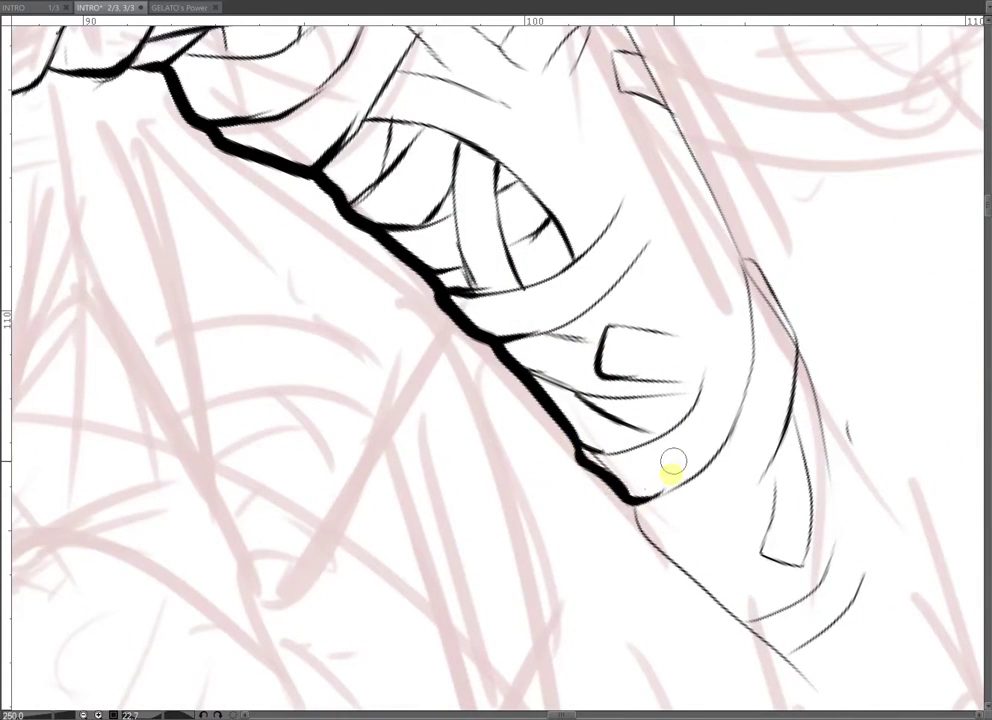
- Add a fold line beside the central opening and thicken the tabs and overlaps along the upper outer edge
left_click_drag(680, 390, 692, 603)
left_click_drag(627, 388, 664, 482)
mouse_move(638, 260)
left_mouse_down()
mouse_move(660, 275)
mouse_move(640, 270)
mouse_move(684, 482)
left_mouse_up()
mouse_move(593, 359)
left_mouse_down()
mouse_move(627, 379)
mouse_move(665, 437)
mouse_move(572, 278)
left_mouse_up()
left_click_drag(537, 166, 550, 271)
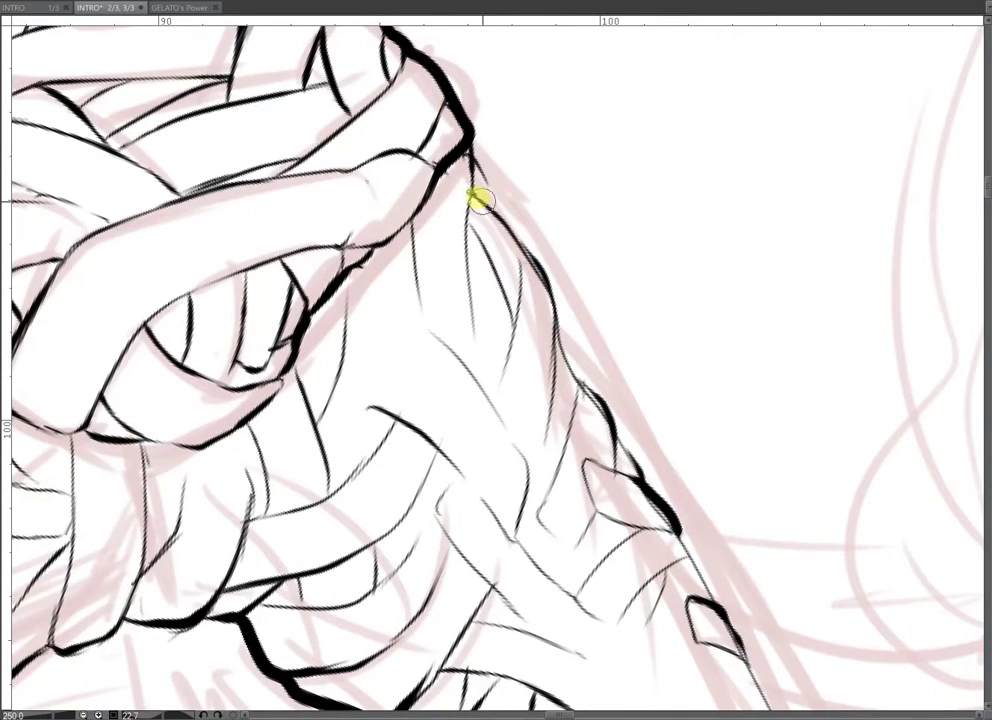
- Ink a heavy contour along the limb's outer edge from the knot down to the small lower tab, darkening the strip overlaps
mouse_move(470, 149)
left_mouse_down()
mouse_move(467, 228)
mouse_move(514, 237)
mouse_move(547, 279)
mouse_move(556, 359)
mouse_move(653, 482)
left_mouse_up()
left_click_drag(671, 524, 598, 337)
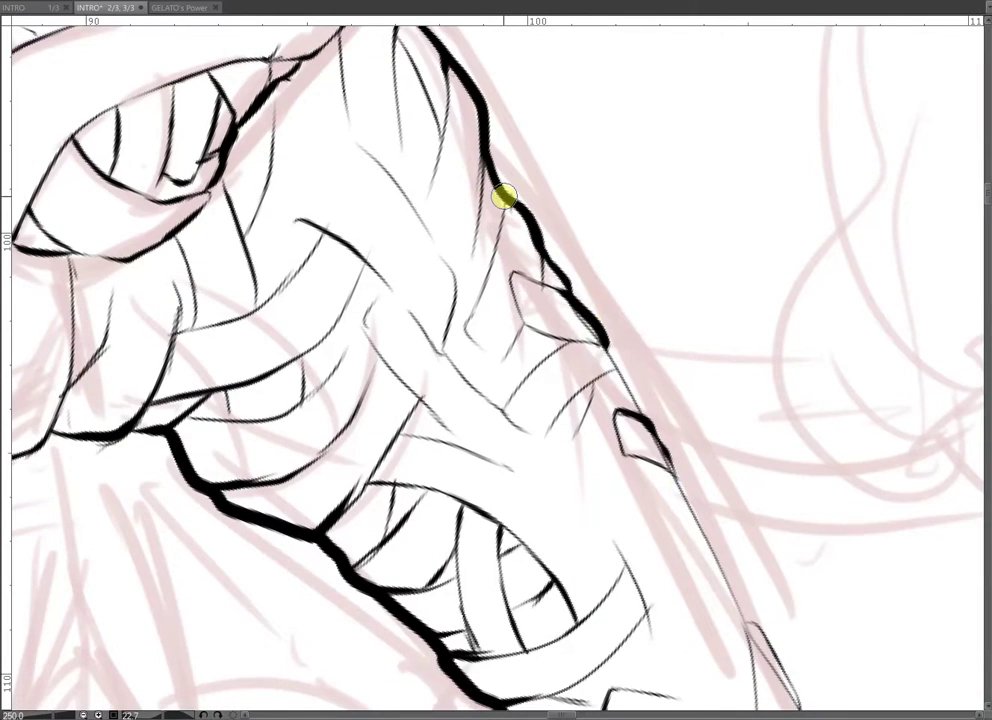
mouse_move(478, 142)
left_mouse_down()
mouse_move(581, 293)
mouse_move(513, 273)
left_mouse_up()
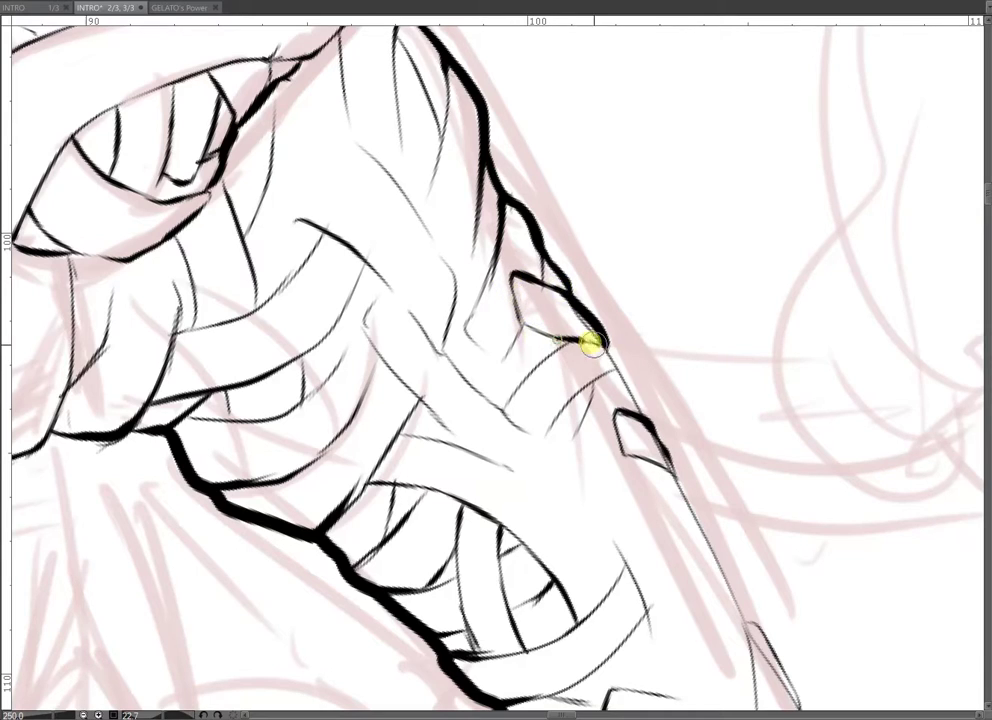
left_click_drag(600, 343, 672, 476)
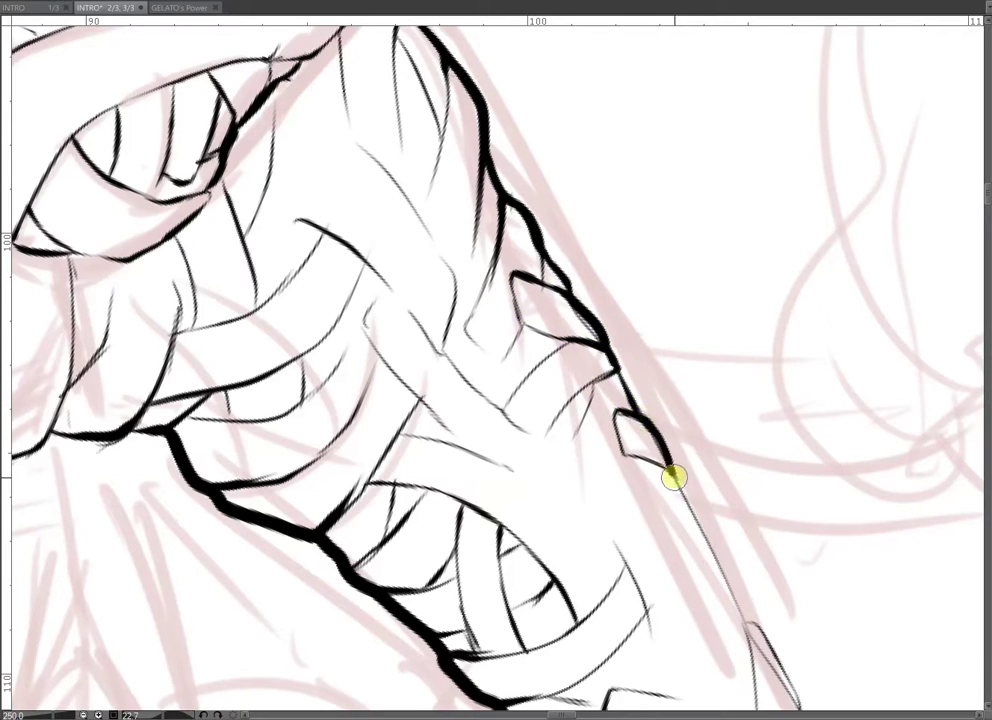
- Thicken the underside contour of the wrapped limb with the spoon and fork, from the central bend down to the hanging strip
key("ctrl+minus")
key("ctrl+minus")
key("ctrl+minus")
key("ctrl+minus")
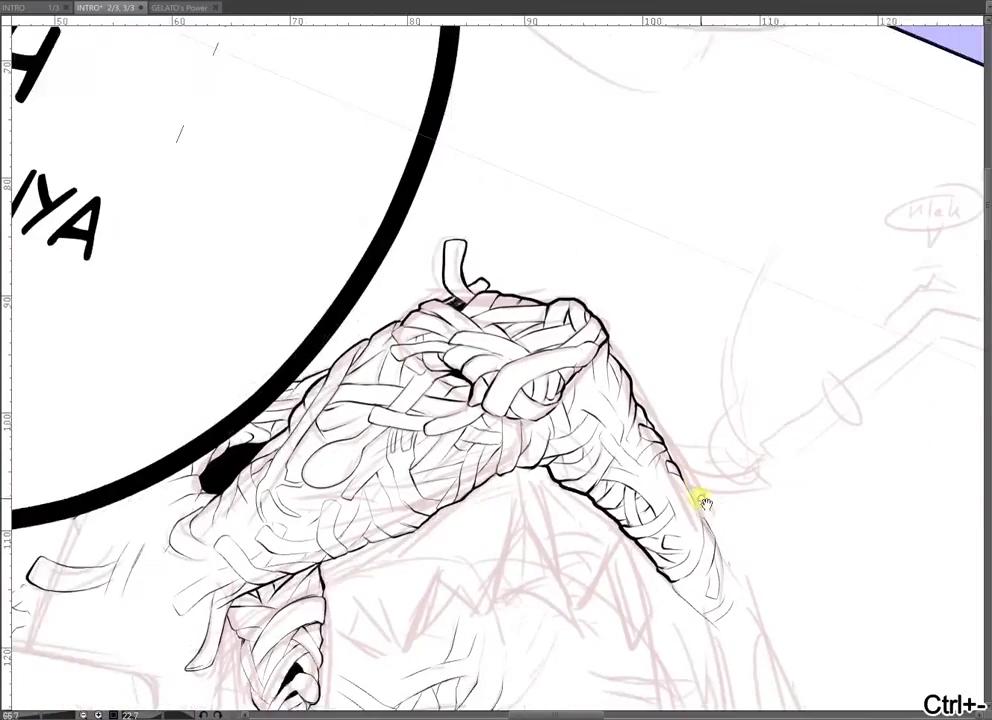
key("ctrl+plus")
key("ctrl+plus")
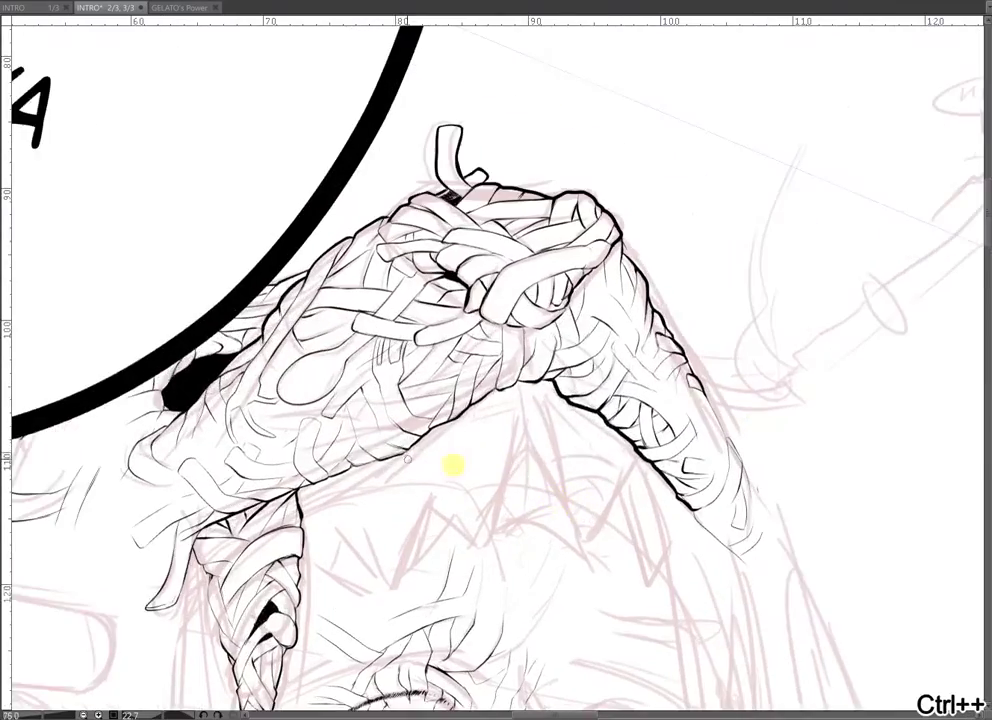
key("ctrl+plus")
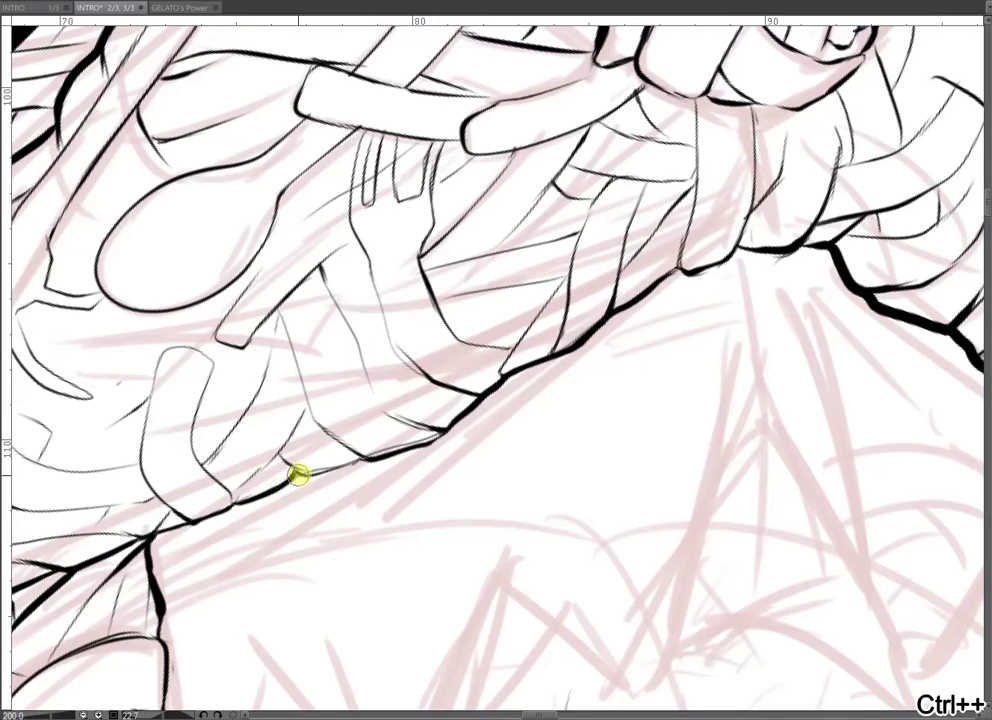
left_click_drag(290, 476, 410, 451)
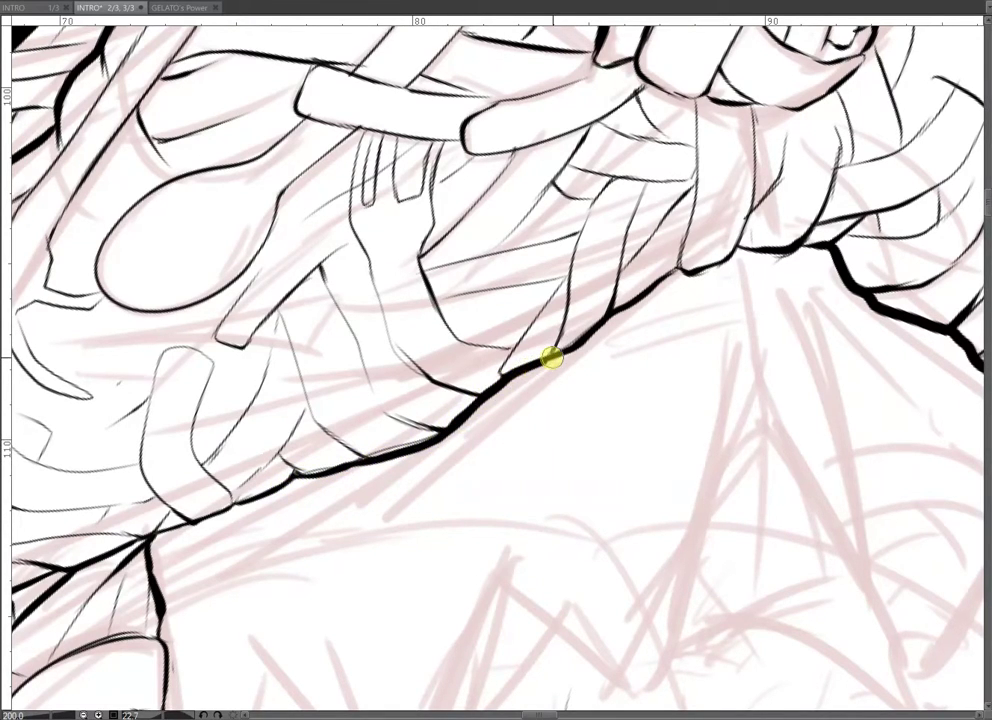
left_click_drag(711, 370, 607, 456)
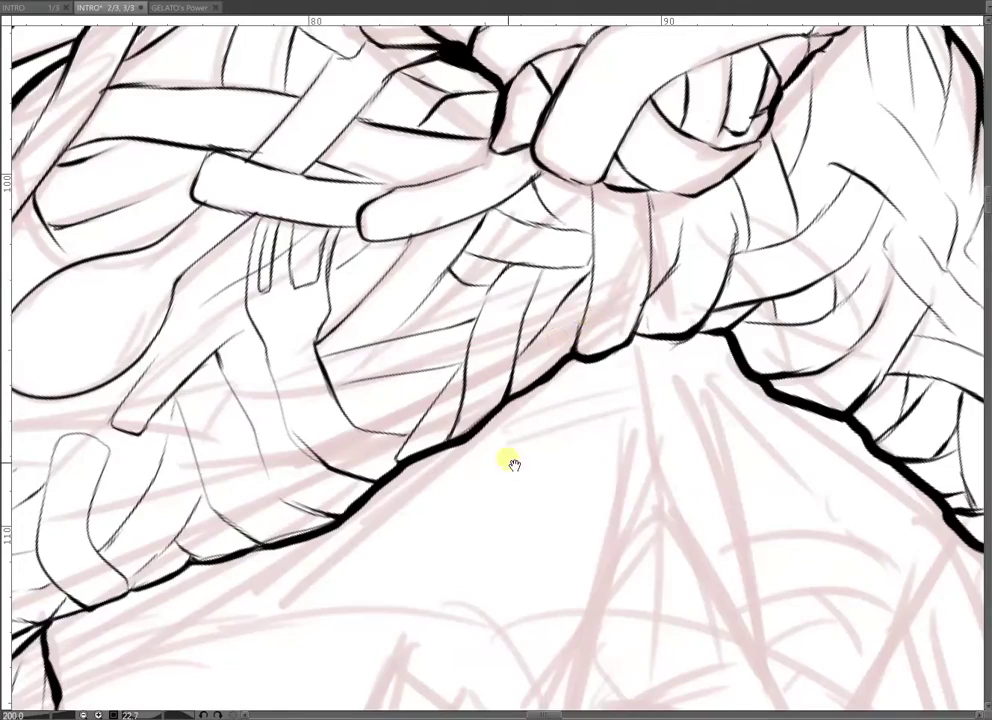
left_click_drag(514, 465, 716, 295)
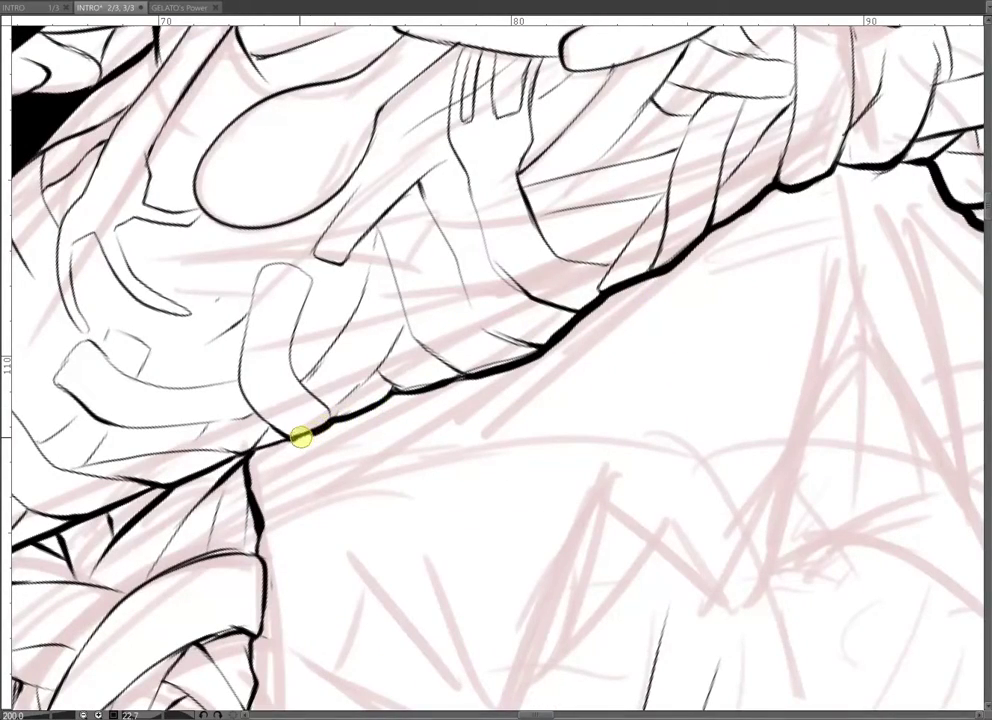
- Ink the wrap bands and dark rounded contour at the tip of the narrower limb
mouse_move(816, 467)
left_mouse_down()
mouse_move(607, 418)
mouse_move(450, 430)
left_mouse_up()
mouse_move(885, 481)
left_mouse_down()
mouse_move(545, 427)
mouse_move(605, 413)
left_mouse_up()
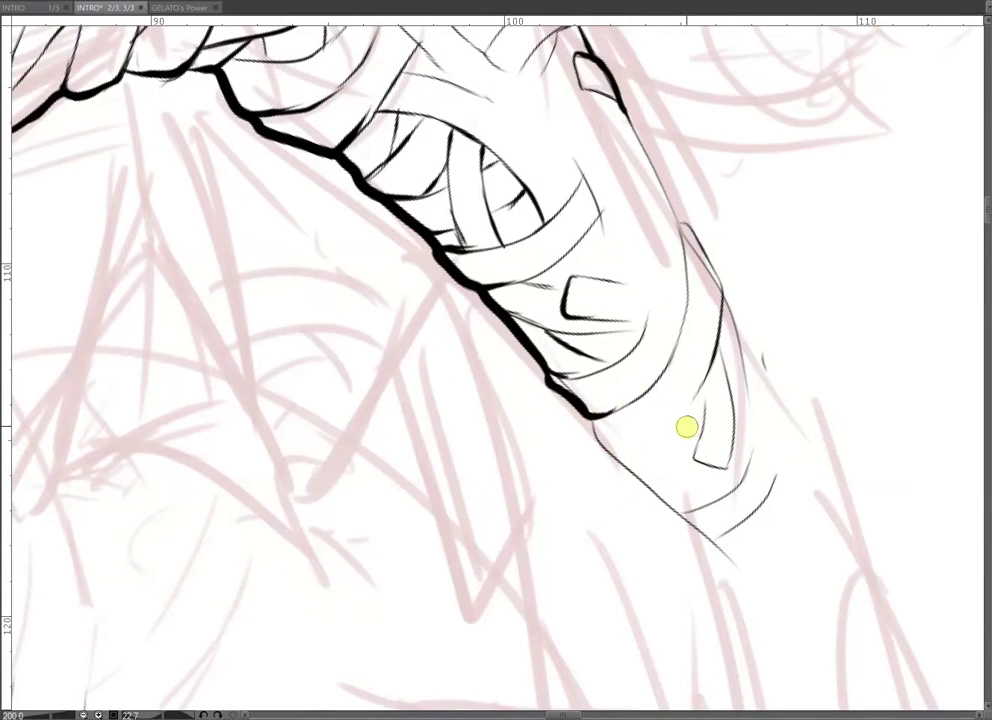
mouse_move(682, 413)
left_mouse_down()
mouse_move(625, 408)
mouse_move(685, 500)
left_mouse_up()
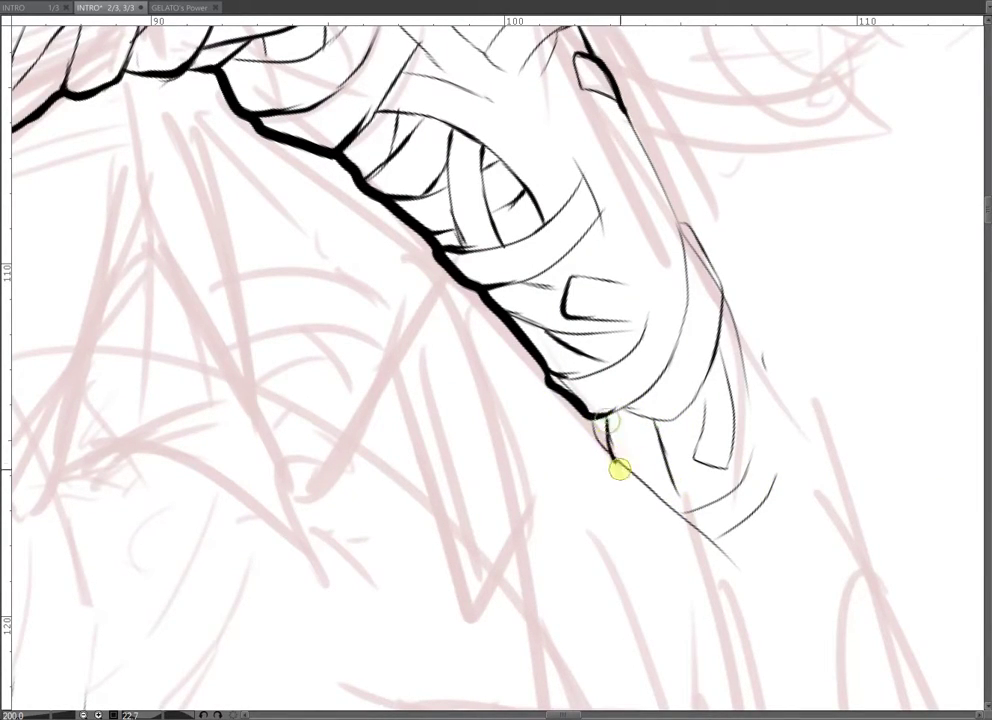
left_click_drag(614, 462, 675, 509)
left_click_drag(597, 437, 718, 542)
left_click_drag(667, 514, 748, 478)
left_click_drag(742, 526, 773, 478)
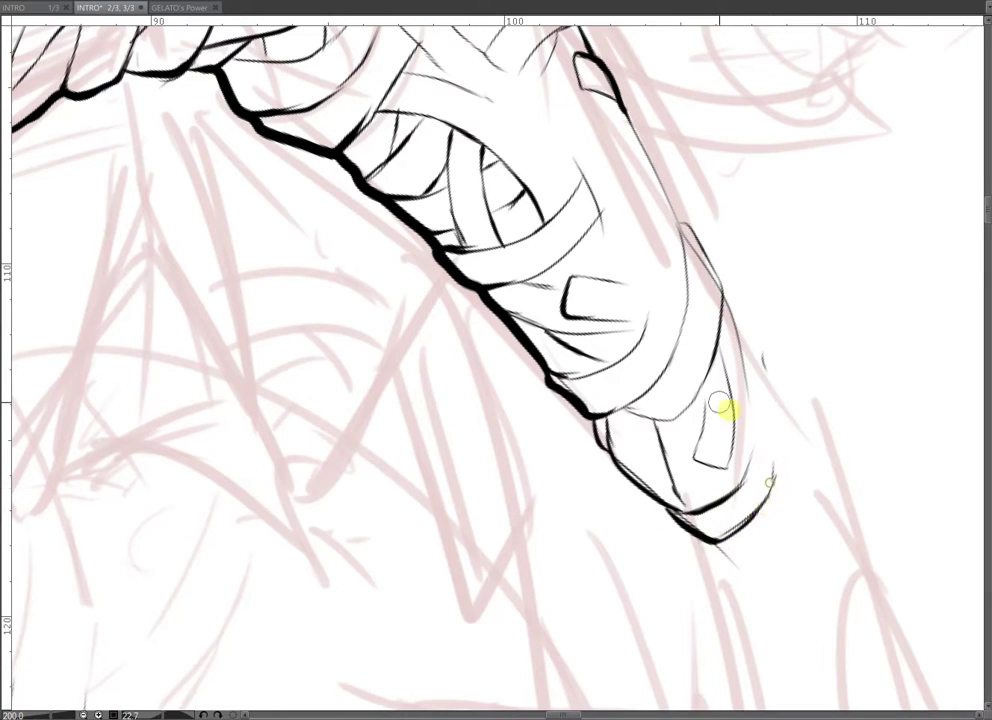
- Refine the strip end near the limb's tip and add wrap lines around the squared tab below the opening
left_click_drag(702, 379, 705, 411)
left_click_drag(734, 460, 698, 359)
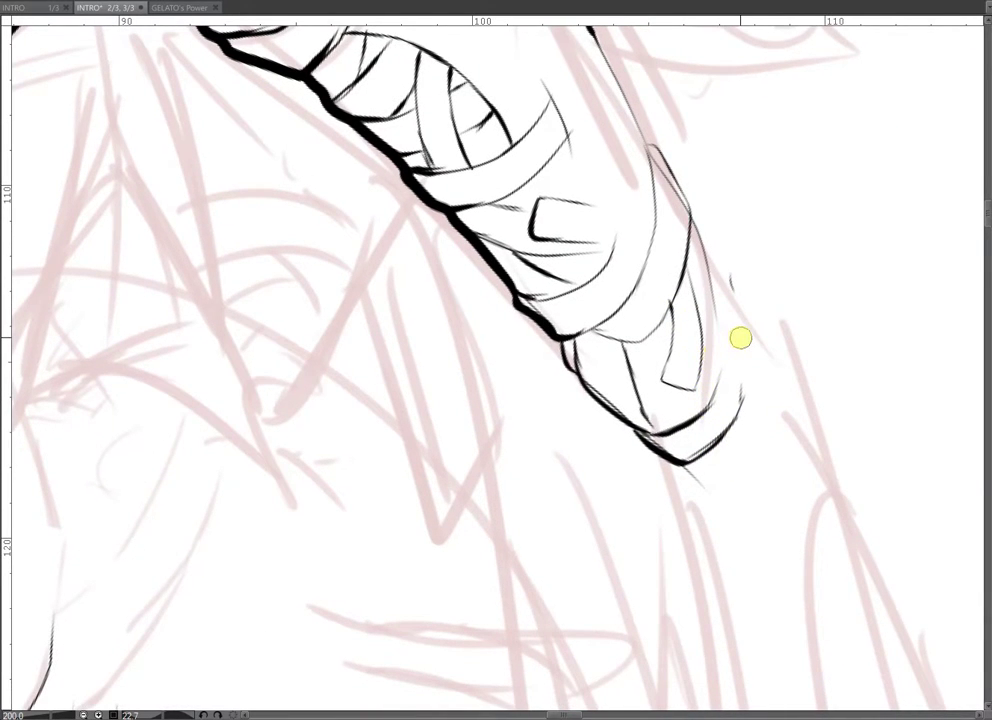
left_click_drag(700, 264, 688, 443)
mouse_move(542, 194)
left_mouse_down()
mouse_move(596, 240)
mouse_move(563, 233)
mouse_move(593, 307)
mouse_move(602, 357)
left_mouse_up()
mouse_move(555, 306)
left_mouse_down()
mouse_move(568, 360)
mouse_move(589, 360)
mouse_move(568, 385)
mouse_move(609, 400)
mouse_move(605, 428)
mouse_move(605, 345)
mouse_move(606, 381)
mouse_move(596, 389)
mouse_move(607, 417)
left_mouse_up()
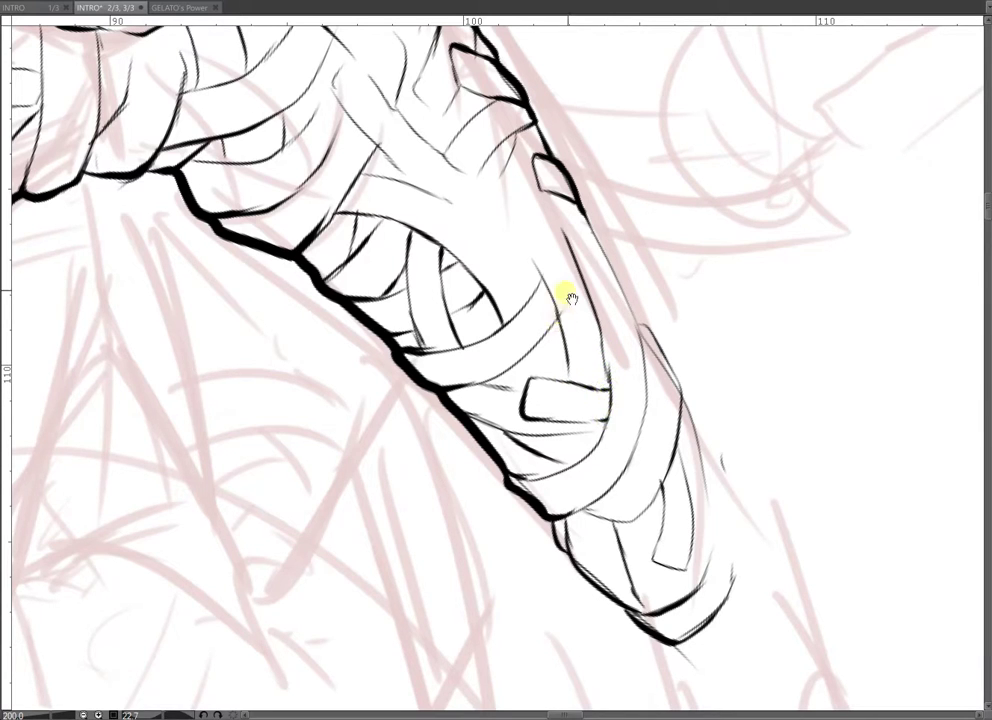
left_click_drag(562, 313, 574, 390)
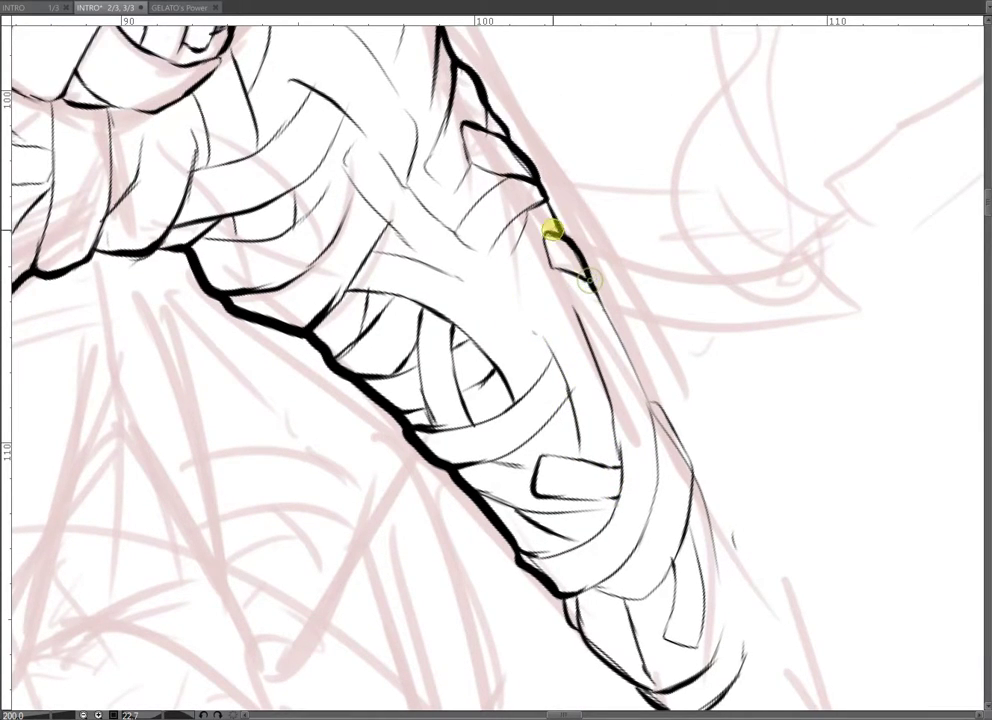
- Review the inked head against the whole page, with and without the pink sketch, and rotate the canvas view
key("ctrl+minus")
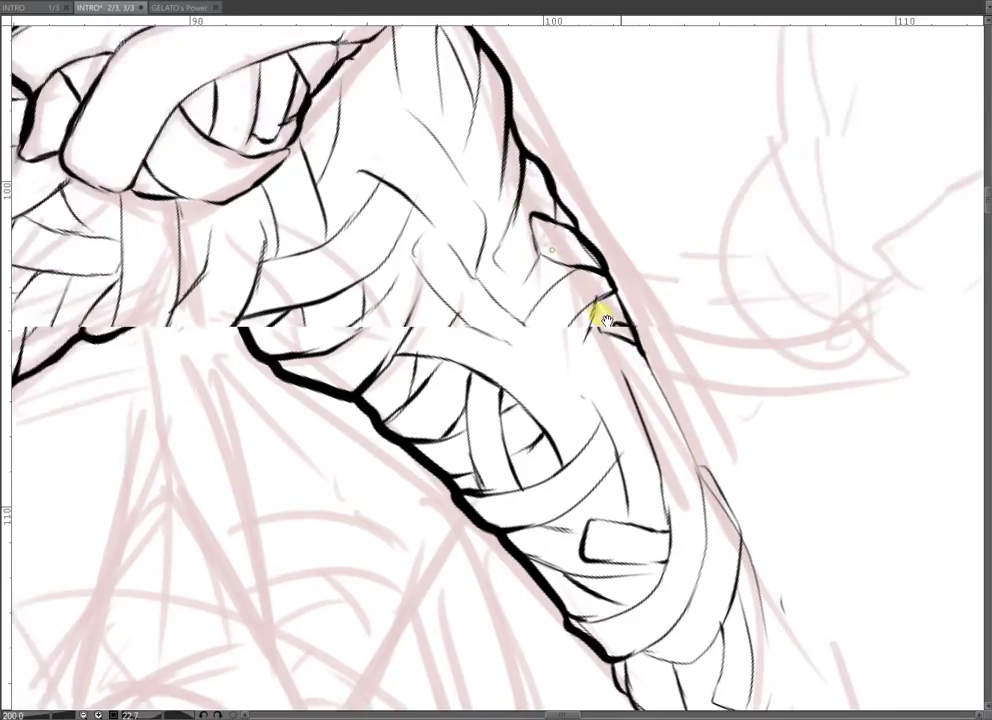
key("ctrl+minus")
key("ctrl+minus")
key("ctrl+minus")
key("ctrl+minus")
key("ctrl+minus")
key("ctrl+minus")
key("ctrl+minus")
key("ctrl+minus")
key("ctrl+minus")
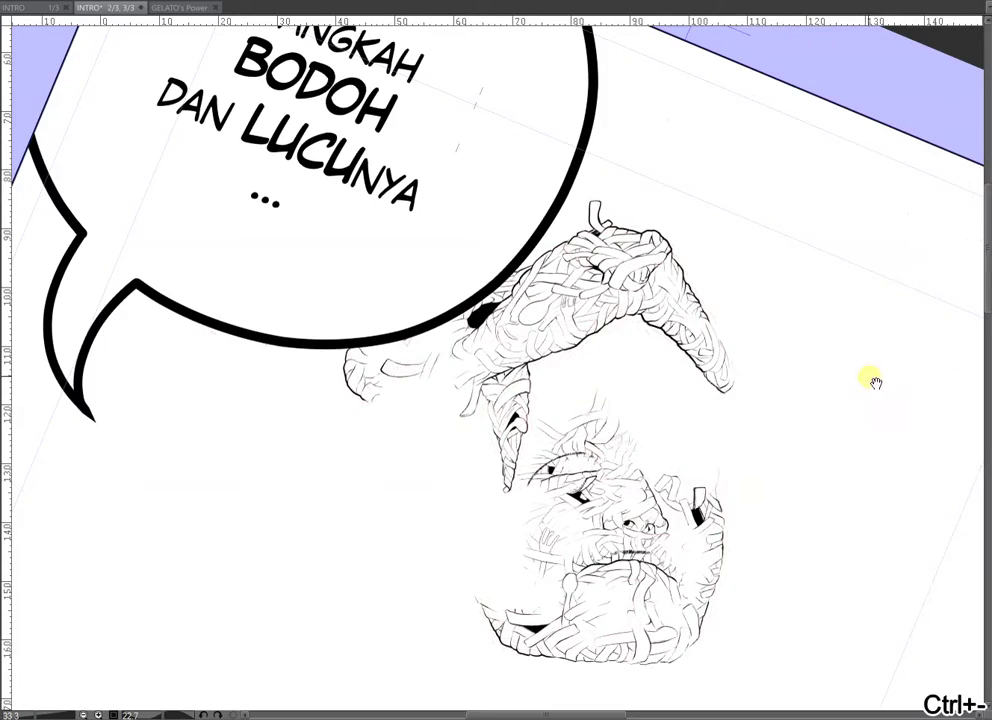
left_click_drag(862, 371, 714, 272)
mouse_move(823, 262)
left_mouse_down()
mouse_move(821, 230)
mouse_move(684, 334)
left_mouse_up()
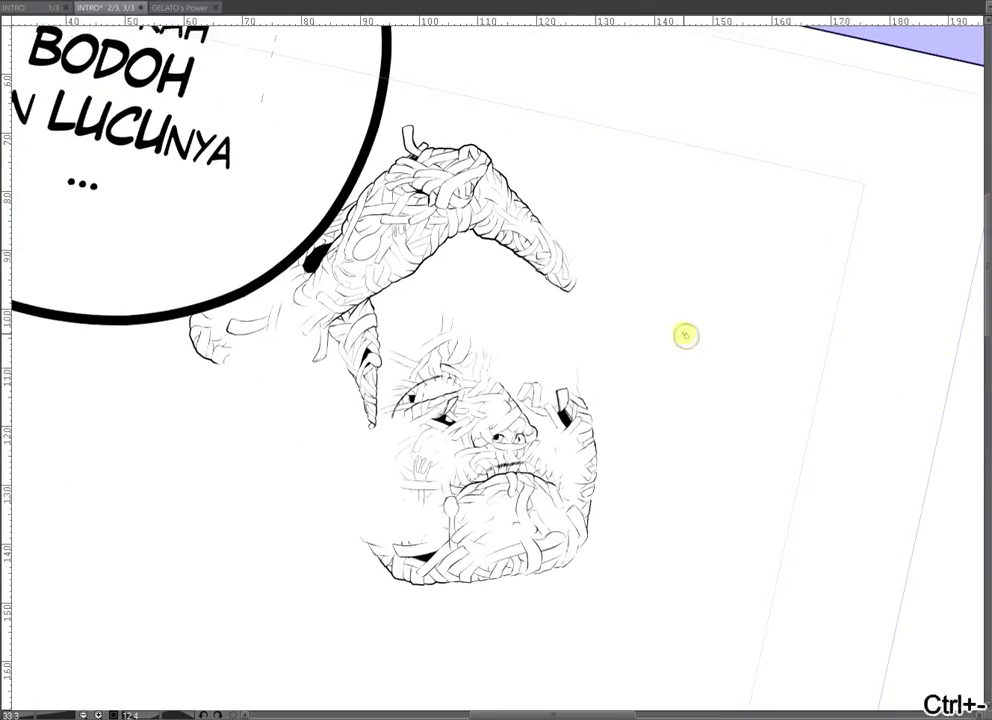
key("ctrl+minus")
key("ctrl+minus")
key("ctrl+minus")
key("ctrl+minus")
left_click_drag(755, 388, 689, 313)
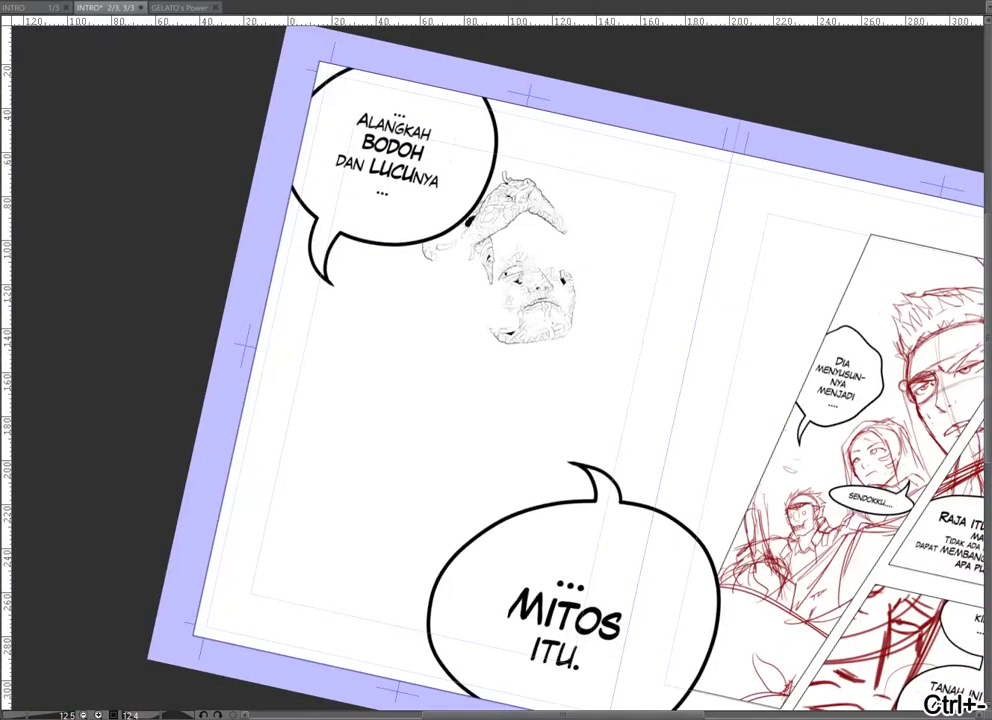
left_click_drag(915, 508, 860, 506)
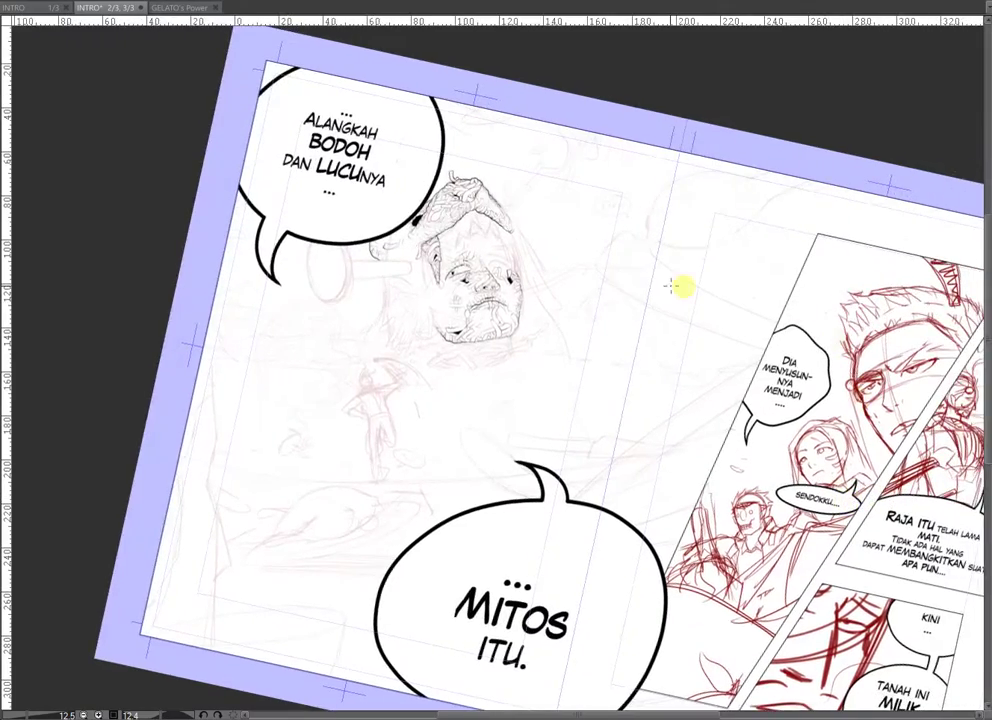
left_click_drag(617, 295, 631, 306)
- Ink thin zigzag lines for the jagged fringe across the left half of the forehead
key("ctrl+plus")
key("ctrl+plus")
key("ctrl+plus")
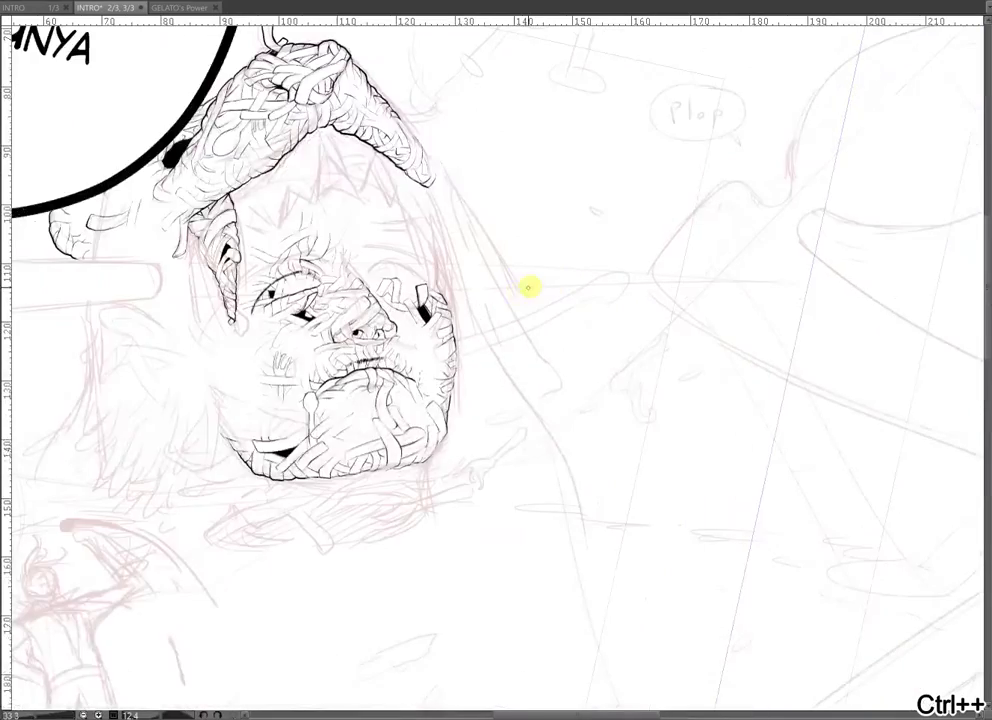
key("ctrl+plus")
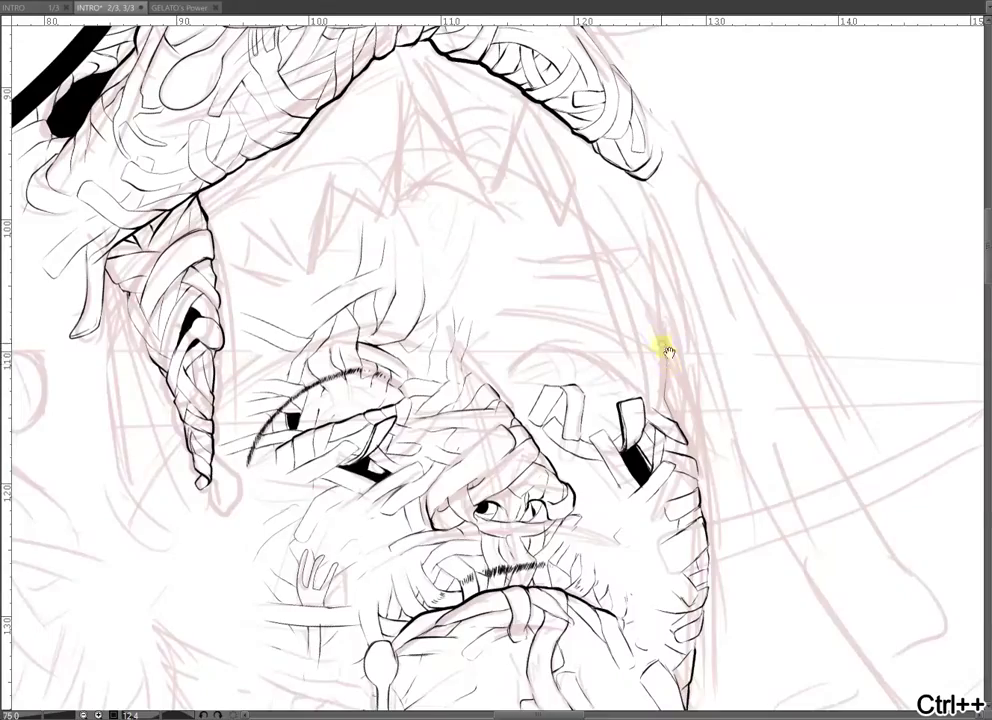
key("ctrl+plus")
key("ctrl+plus")
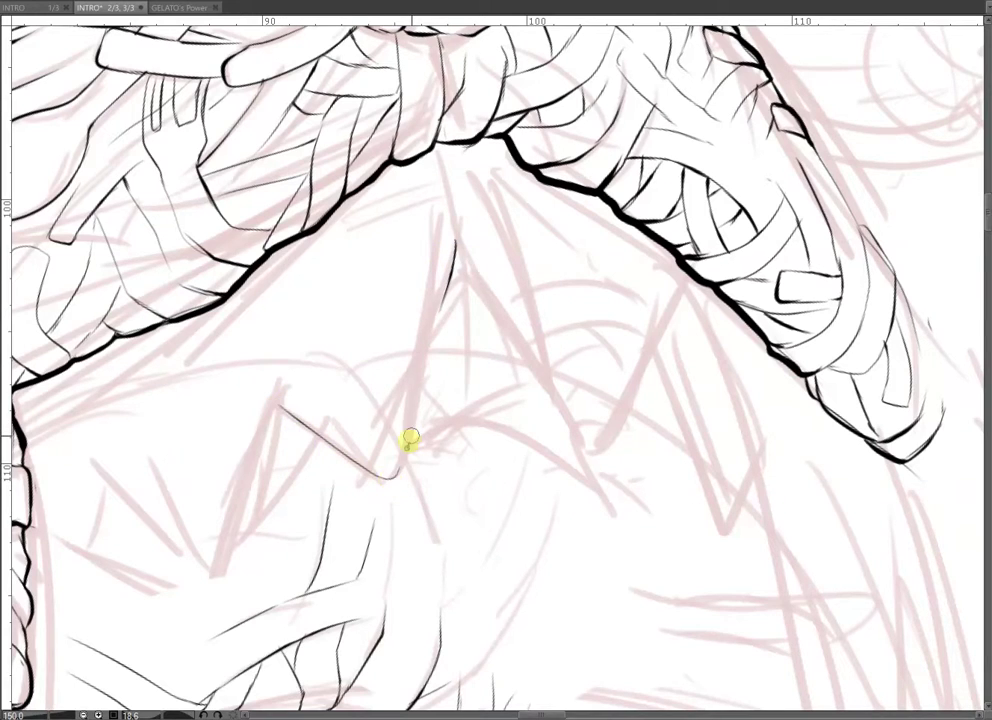
left_click_drag(433, 340, 424, 383)
left_click_drag(419, 355, 467, 271)
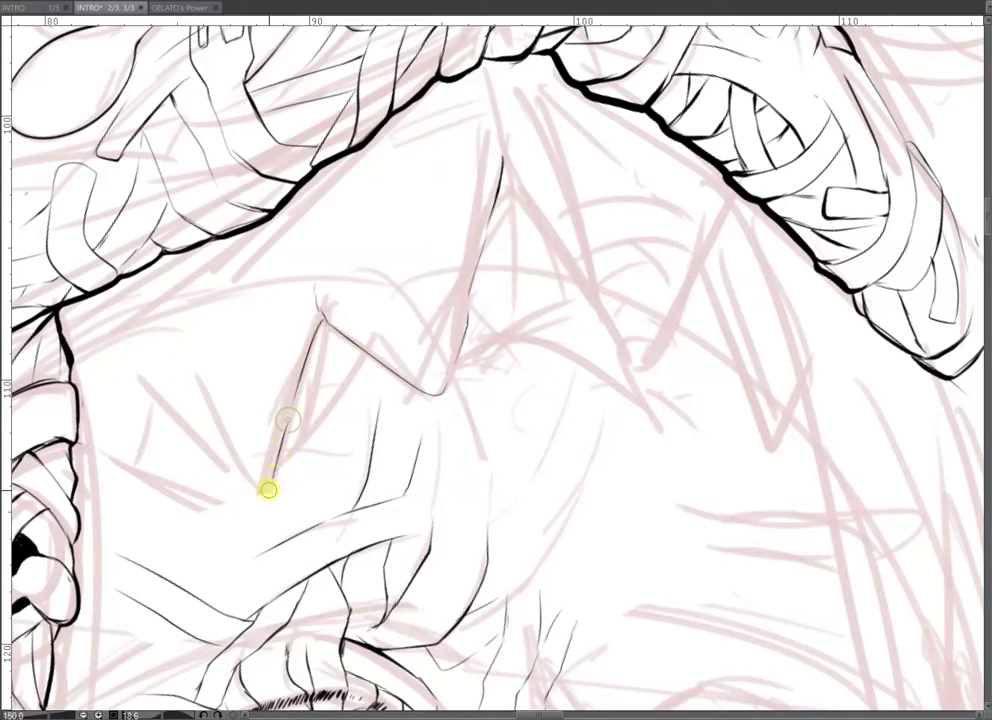
mouse_move(173, 376)
left_mouse_down()
mouse_move(284, 317)
mouse_move(260, 277)
mouse_move(227, 309)
mouse_move(196, 388)
left_mouse_up()
- Continue the thin zigzag fringe line across the right half of the forehead
left_click_drag(693, 162, 456, 324)
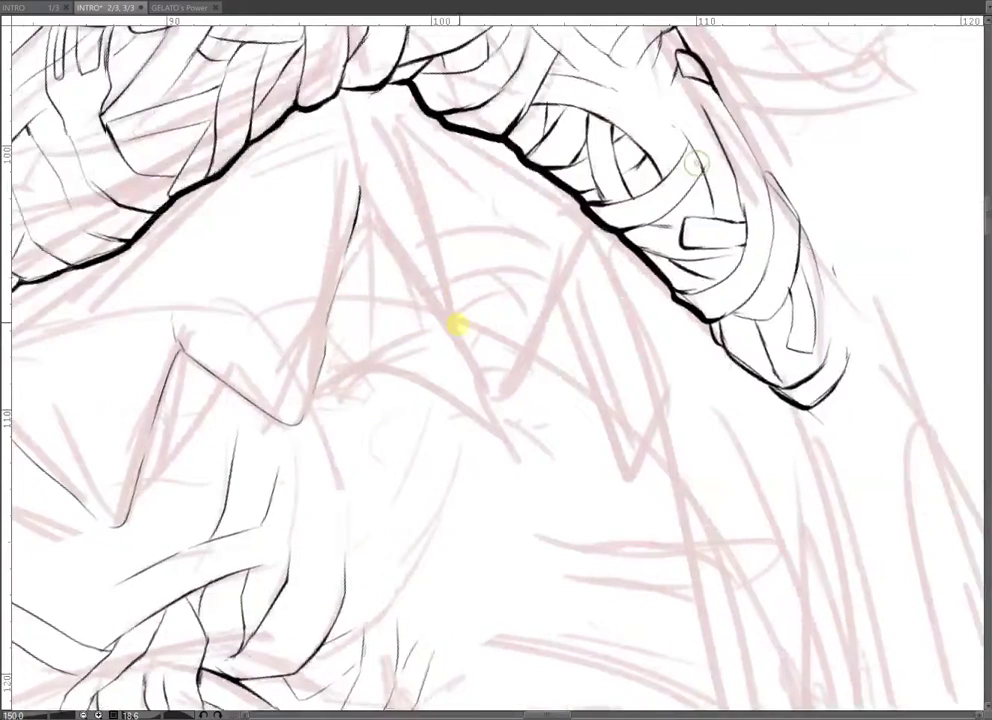
mouse_move(358, 236)
left_mouse_down()
mouse_move(455, 387)
mouse_move(491, 402)
left_mouse_up()
mouse_move(546, 315)
left_mouse_down()
mouse_move(580, 242)
mouse_move(582, 408)
mouse_move(629, 476)
mouse_move(665, 433)
left_mouse_up()
mouse_move(681, 432)
left_mouse_down()
mouse_move(666, 238)
mouse_move(738, 588)
mouse_move(712, 346)
mouse_move(715, 394)
mouse_move(732, 411)
mouse_move(757, 367)
mouse_move(767, 311)
mouse_move(753, 283)
mouse_move(757, 201)
mouse_move(738, 270)
left_mouse_up()
key("ctrl+minus")
key("ctrl+minus")
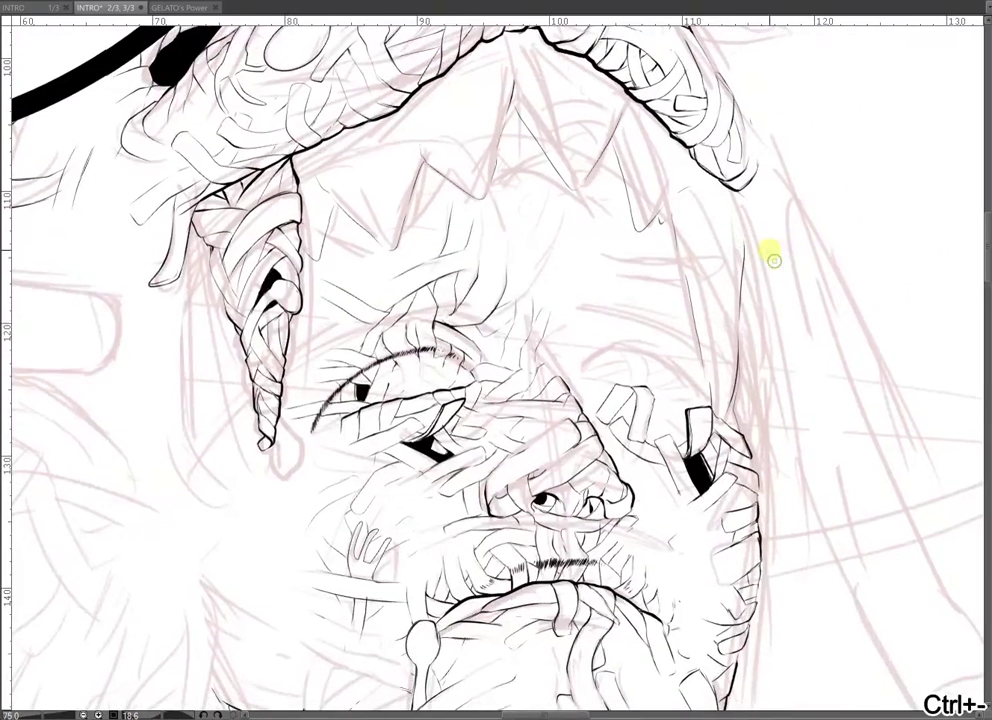
left_click_drag(739, 212, 759, 314)
left_click_drag(759, 382, 757, 521)
left_click_drag(768, 503, 751, 257)
left_click_drag(804, 215, 725, 403)
key("ctrl+z")
key("ctrl+z")
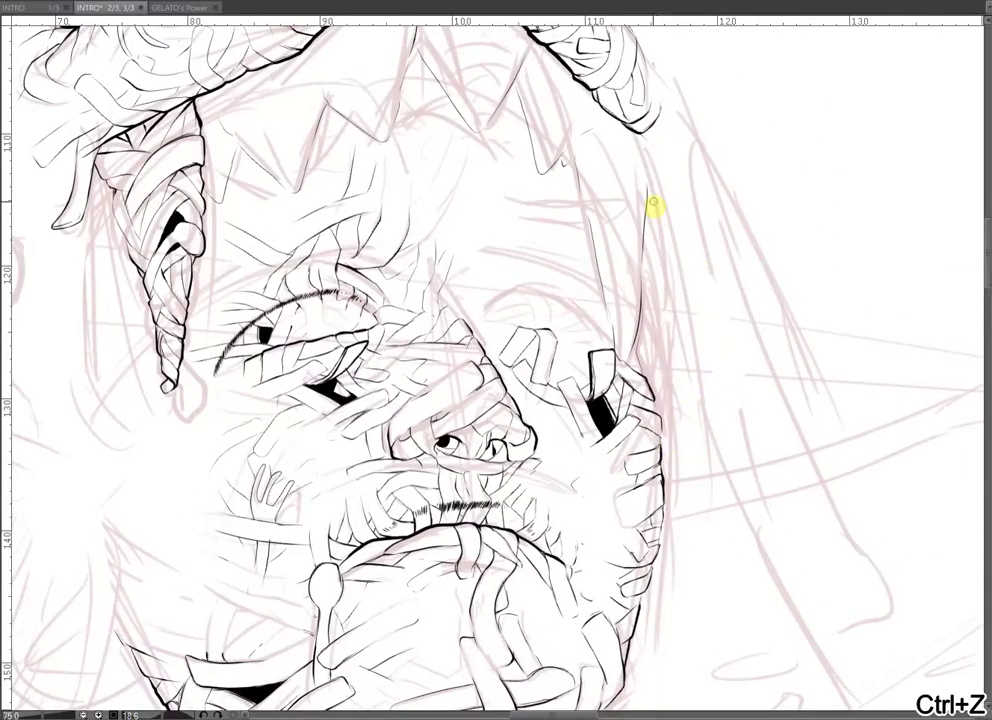
- Ink long thin flowing lines over the sketched drape to the right of the face, down to its curved lower end
left_click_drag(722, 507, 635, 257)
left_click_drag(706, 238, 759, 573)
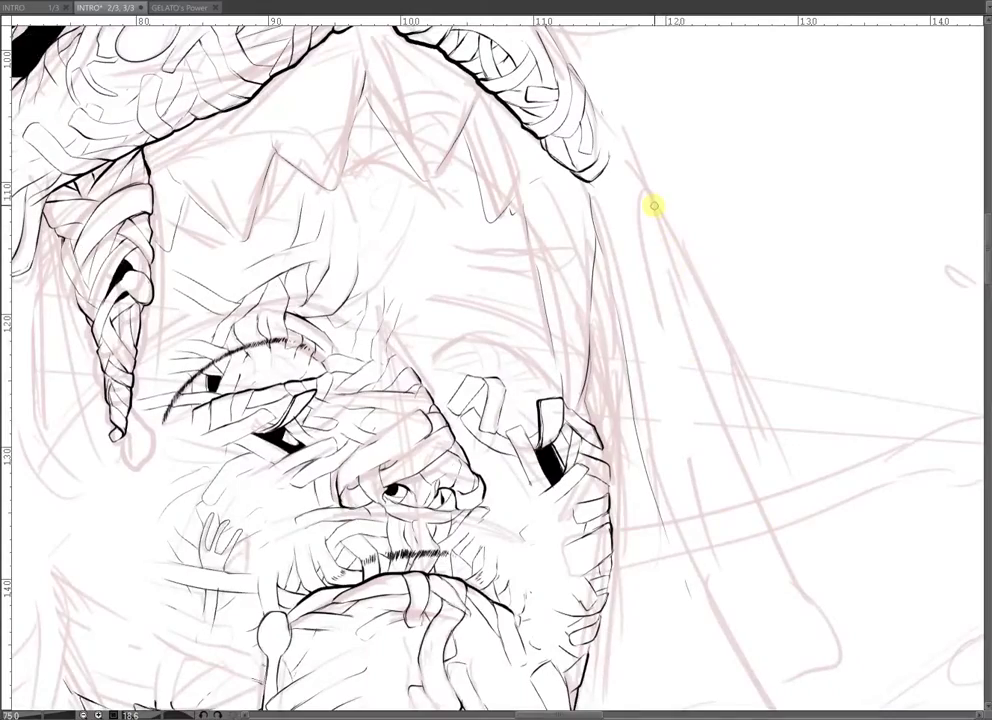
left_click_drag(710, 371, 768, 468)
mouse_move(799, 522)
left_mouse_down()
mouse_move(697, 283)
mouse_move(738, 437)
left_mouse_up()
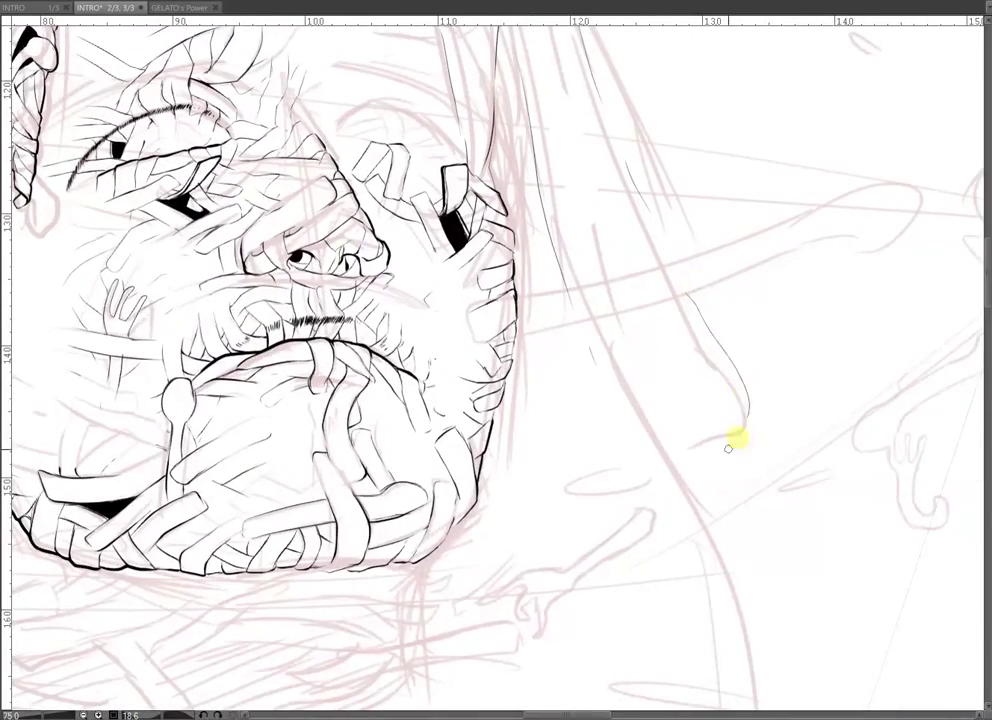
left_click_drag(786, 269, 771, 331)
left_click_drag(748, 224, 771, 334)
left_click_drag(757, 272, 680, 366)
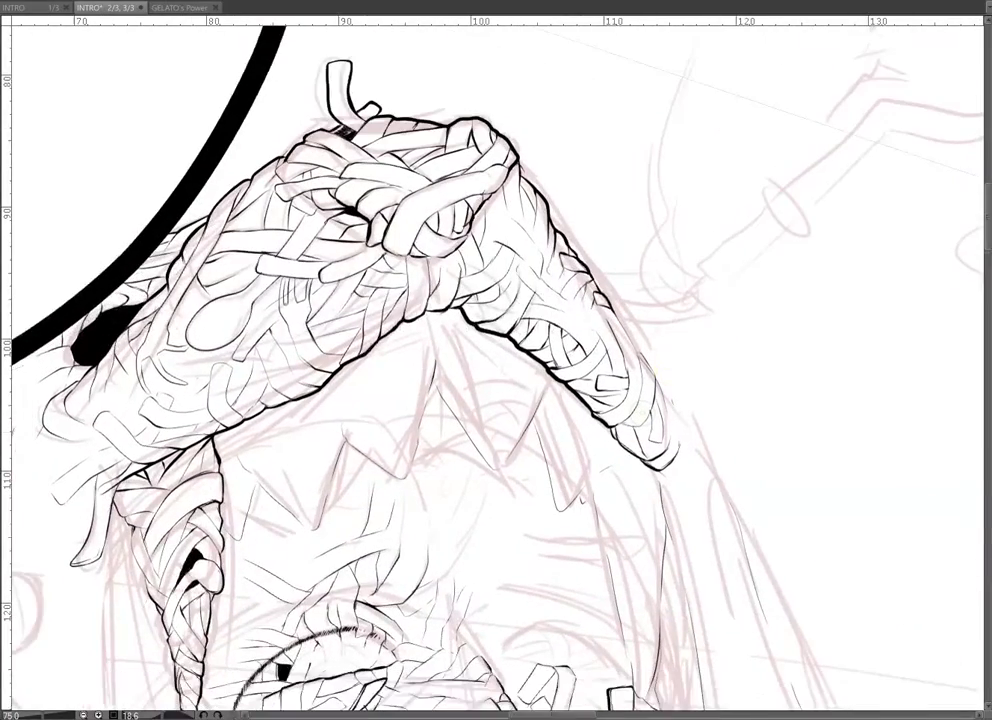
- Ink long thin hanging lines over the sketched shapes to the left of the face
key("ctrl+minus")
key("ctrl+minus")
key("ctrl+minus")
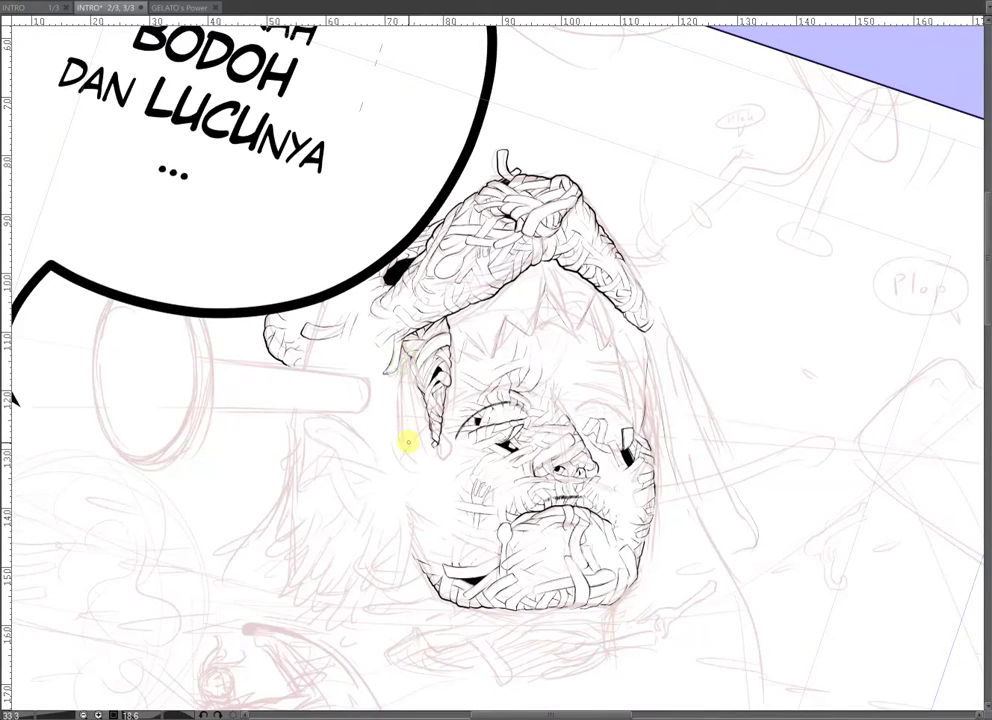
left_click_drag(443, 458, 407, 343)
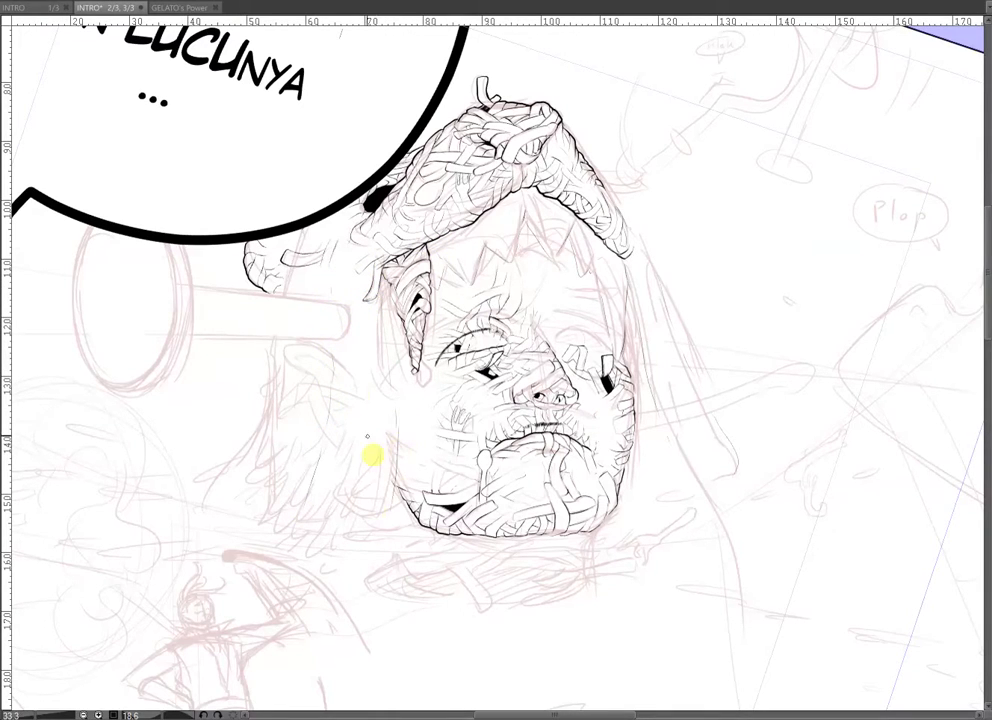
left_click_drag(295, 527, 385, 492)
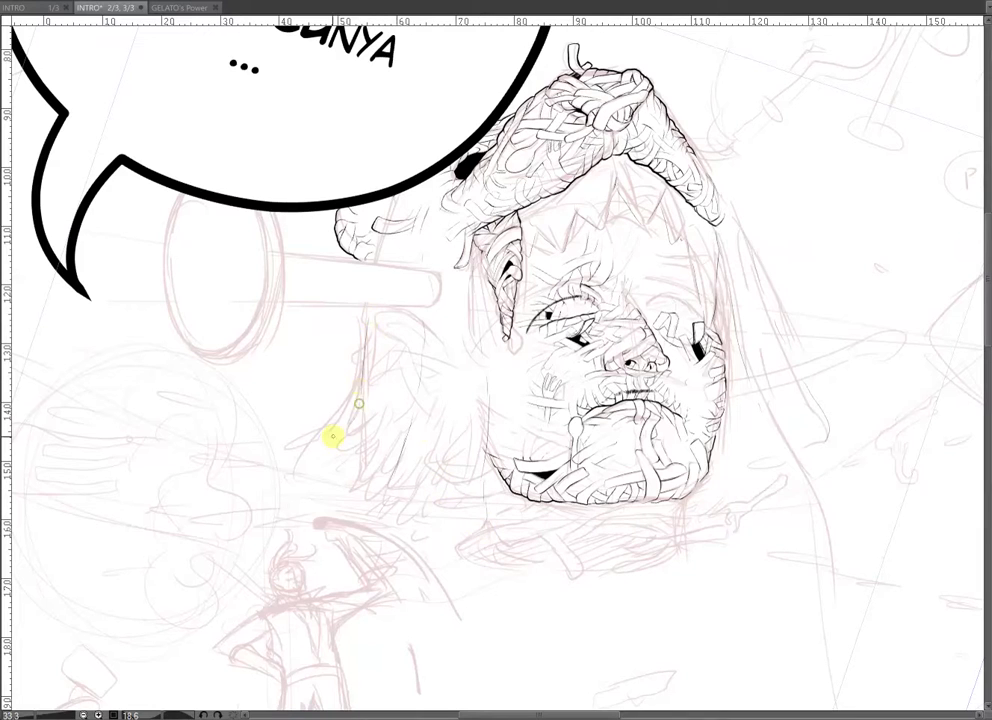
left_click_drag(762, 385, 703, 383)
key("ctrl+plus")
key("ctrl+plus")
key("ctrl+plus")
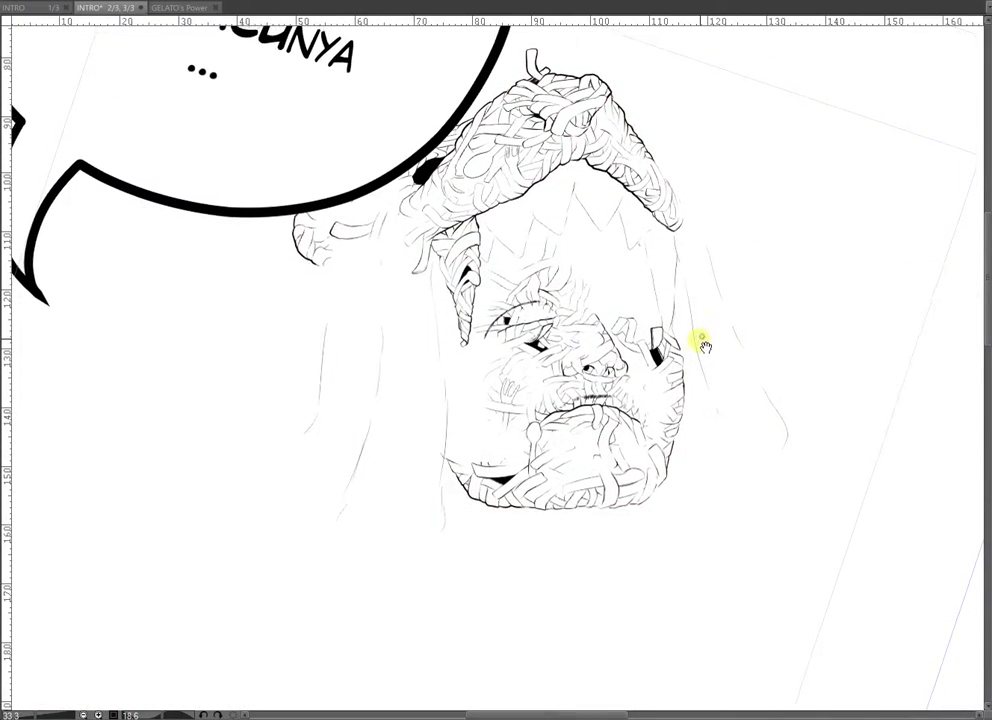
key("ctrl+plus")
key("ctrl+plus")
key("ctrl+plus")
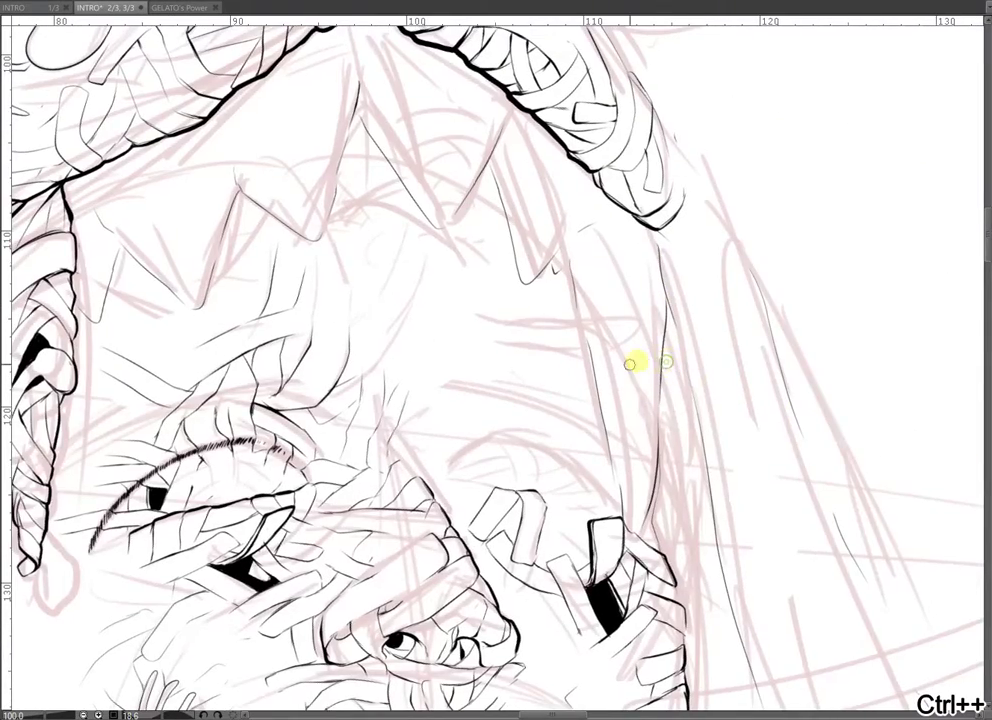
- Ink short strip lines rising from the upper crease of the right eye and bending around its outer corner
key("ctrl+plus")
key("ctrl+plus")
key("ctrl+plus")
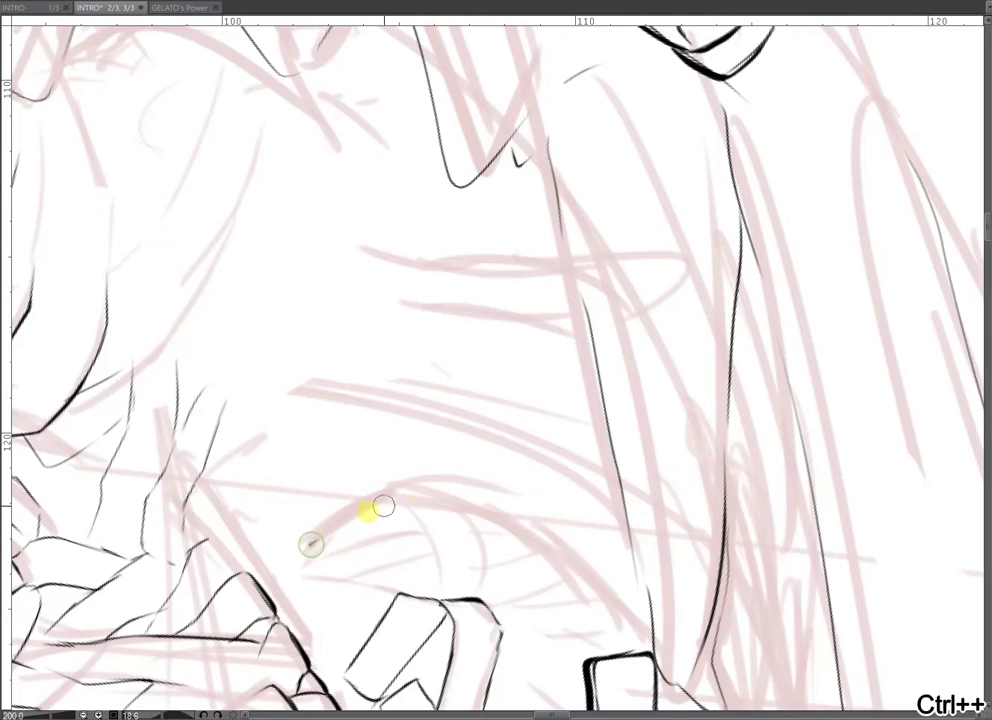
left_click_drag(400, 428, 401, 491)
left_click_drag(452, 434, 469, 500)
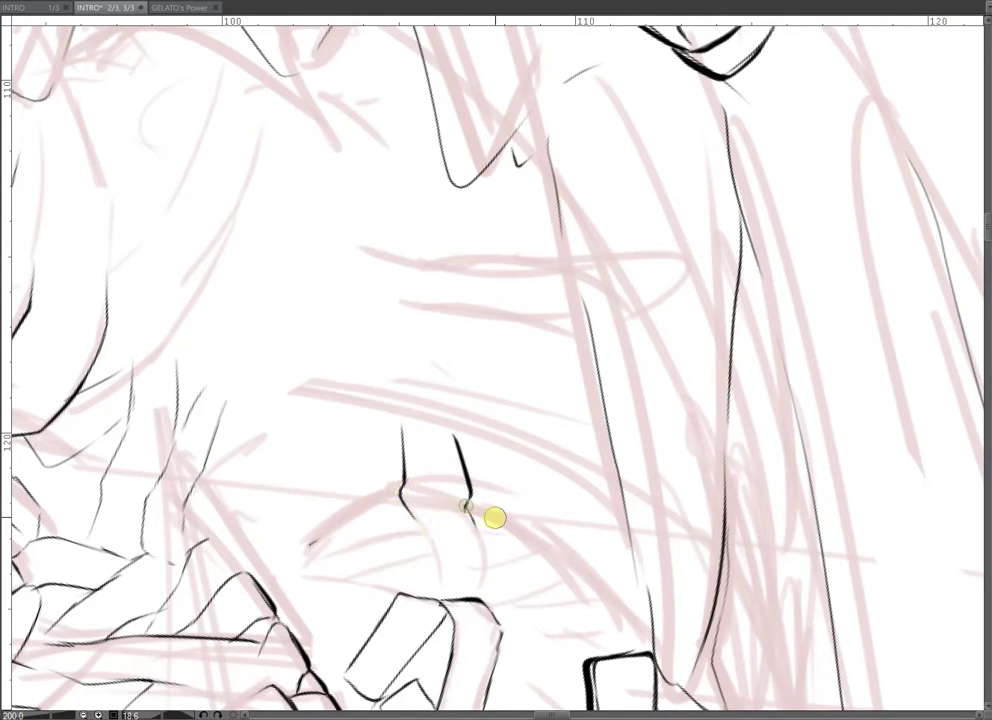
left_click_drag(513, 529, 530, 516)
mouse_move(471, 488)
left_mouse_down()
mouse_move(554, 470)
mouse_move(566, 507)
mouse_move(603, 505)
left_mouse_up()
mouse_move(603, 505)
left_mouse_down()
mouse_move(538, 363)
mouse_move(492, 408)
mouse_move(526, 432)
left_mouse_up()
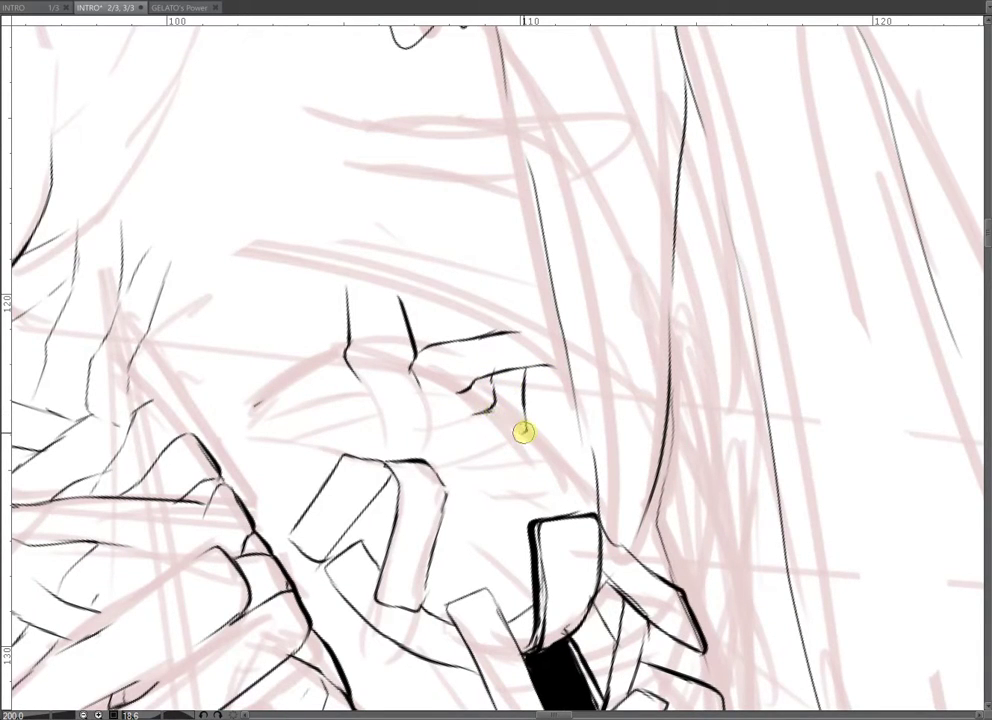
- Ink the edges of the overlapping strips along the right eye's lower lid, from the outer corner to the inner corner
left_click_drag(468, 399, 505, 443)
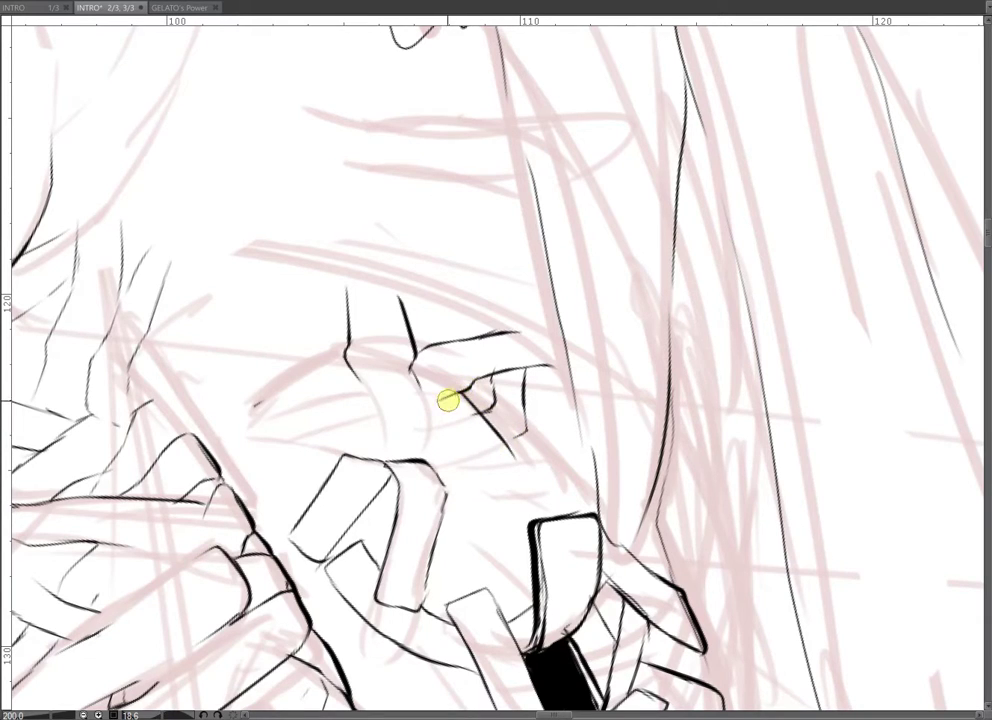
mouse_move(437, 398)
left_mouse_down()
mouse_move(469, 460)
mouse_move(475, 435)
mouse_move(433, 464)
mouse_move(484, 482)
left_mouse_up()
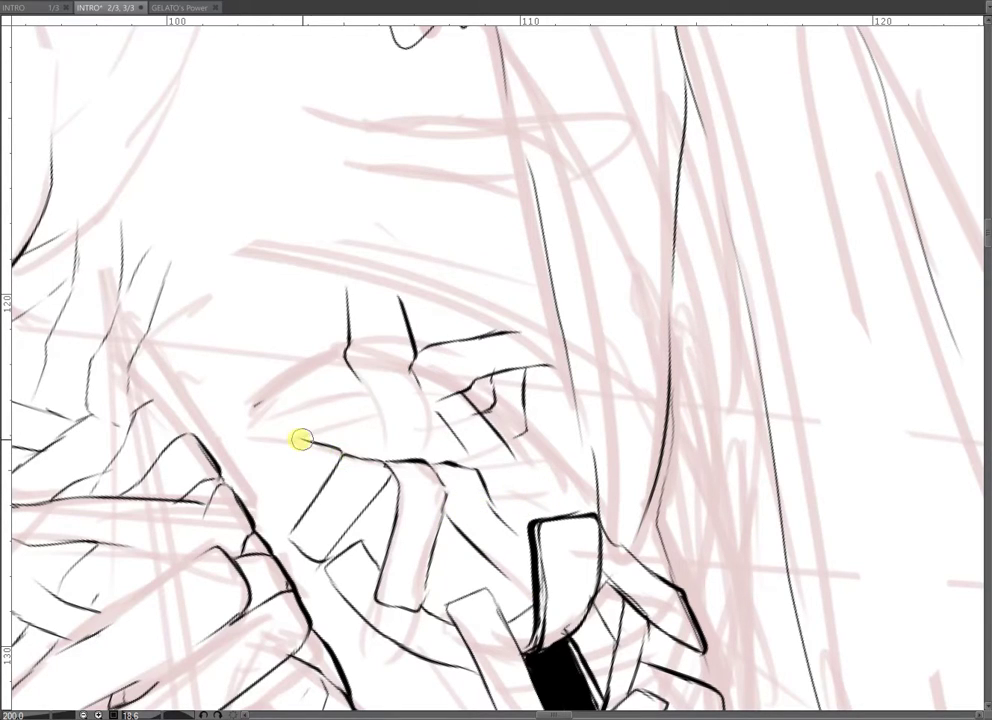
left_click_drag(269, 463, 250, 490)
left_click_drag(324, 483, 270, 522)
mouse_move(246, 436)
left_mouse_down()
mouse_move(290, 441)
mouse_move(250, 470)
left_mouse_up()
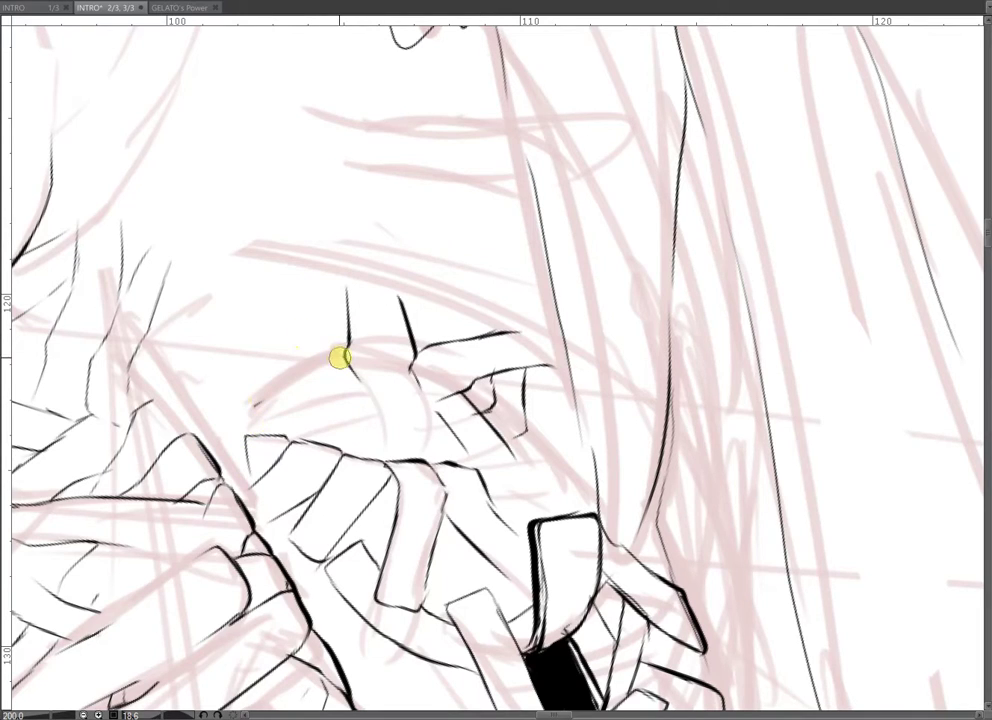
- Ink strip lines above the inner half of the right eye and out toward the bridge of the nose
left_click_drag(296, 377, 266, 330)
mouse_move(347, 346)
left_mouse_down()
mouse_move(269, 302)
mouse_move(272, 342)
mouse_move(245, 294)
mouse_move(284, 259)
mouse_move(300, 296)
mouse_move(282, 305)
mouse_move(292, 368)
left_mouse_up()
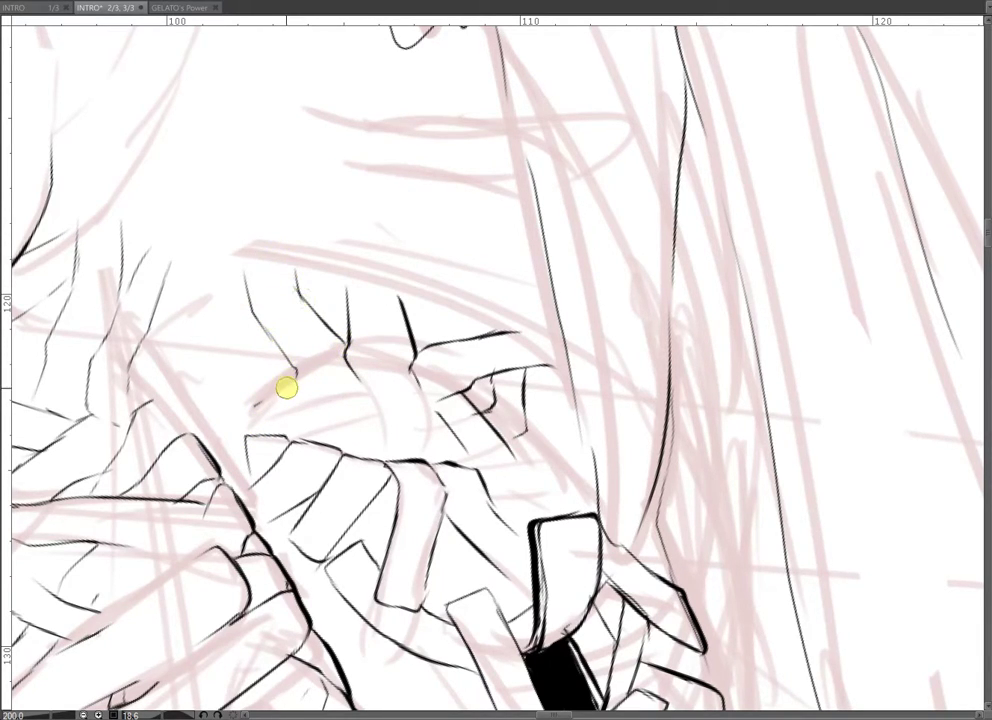
left_click_drag(208, 346, 289, 362)
left_click_drag(256, 404, 190, 393)
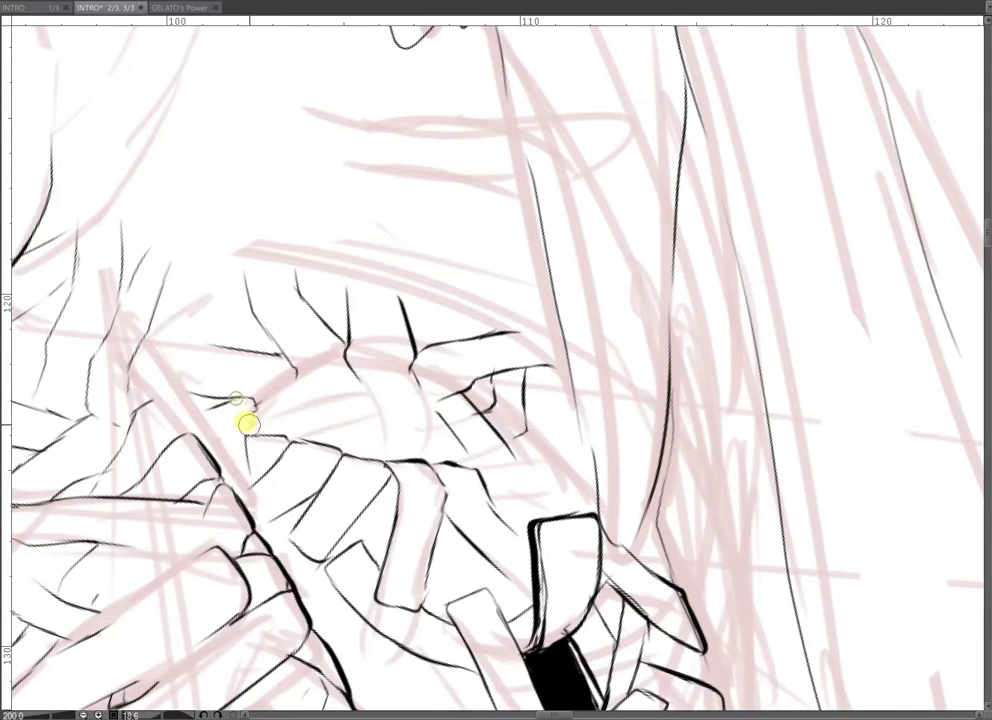
- Ink the strips crossing the right eyelid and close the strip edges at its outer lower corner
left_click_drag(608, 345, 580, 338)
left_click_drag(237, 407, 335, 382)
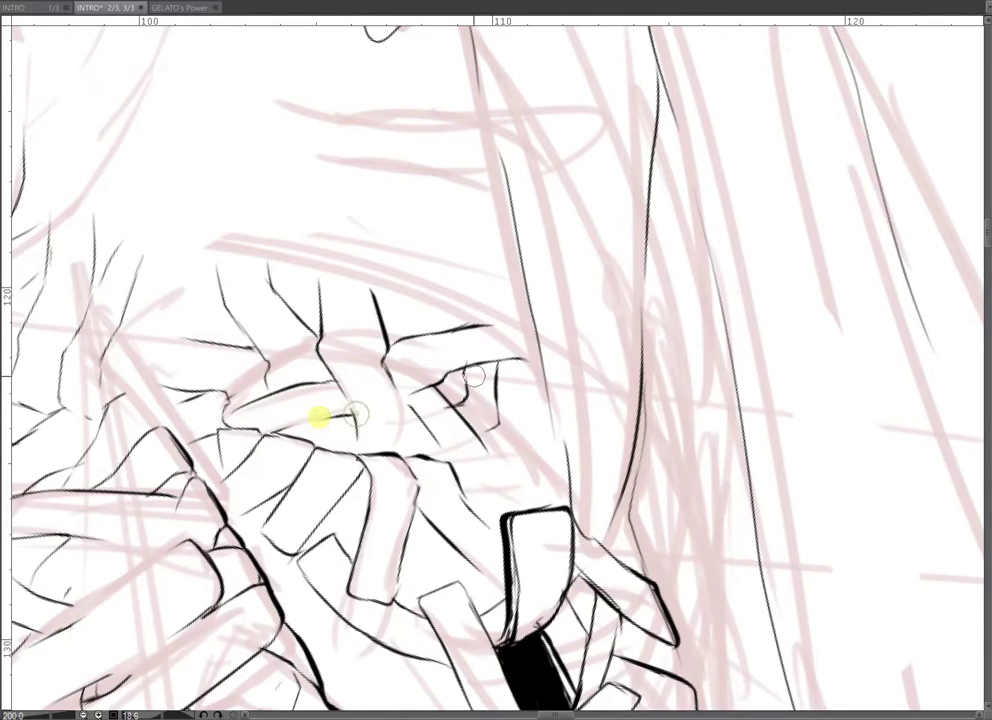
left_click_drag(510, 412, 474, 414)
left_click_drag(416, 464, 474, 455)
left_click_drag(429, 491, 488, 494)
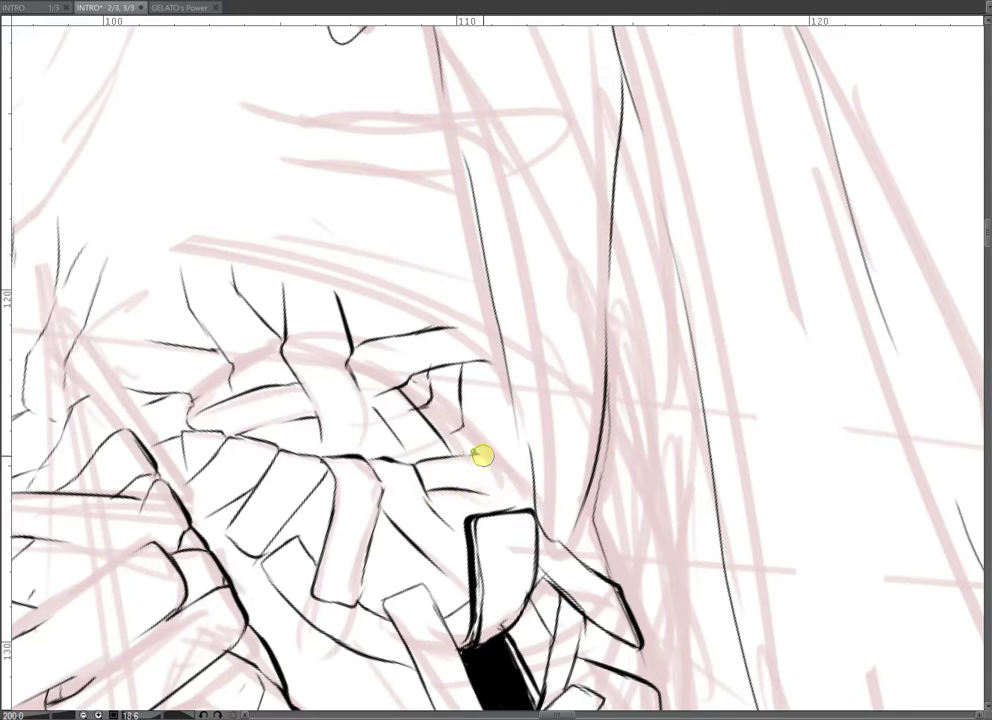
left_click_drag(492, 445, 489, 392)
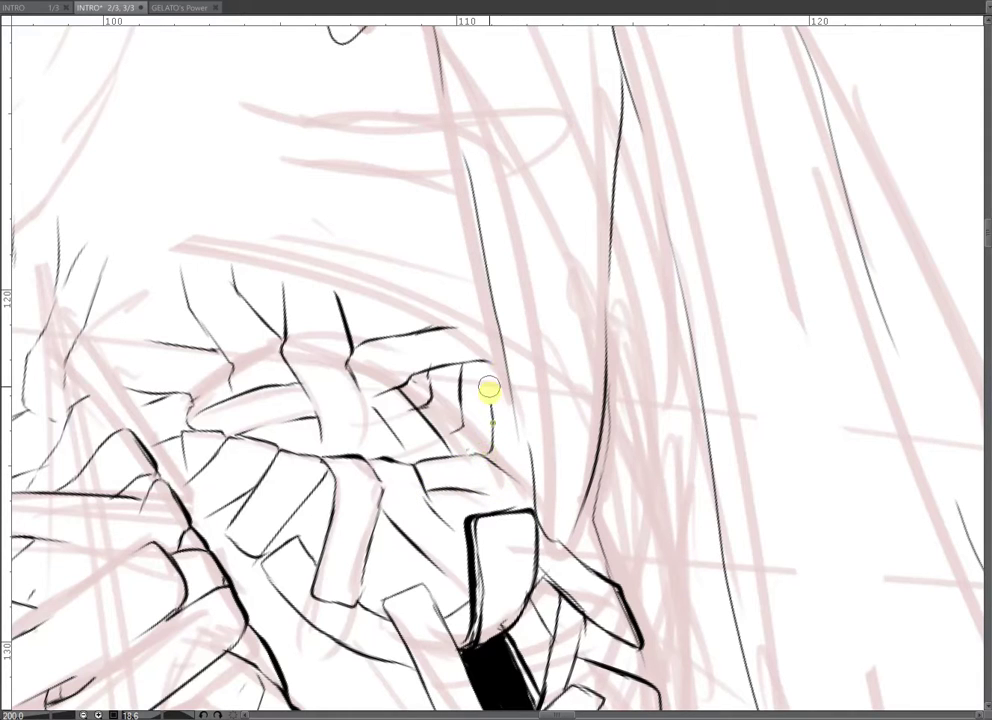
- Ink a dense row of short dark hatches along the curved upper crease of the right eye
left_click_drag(521, 337, 584, 316)
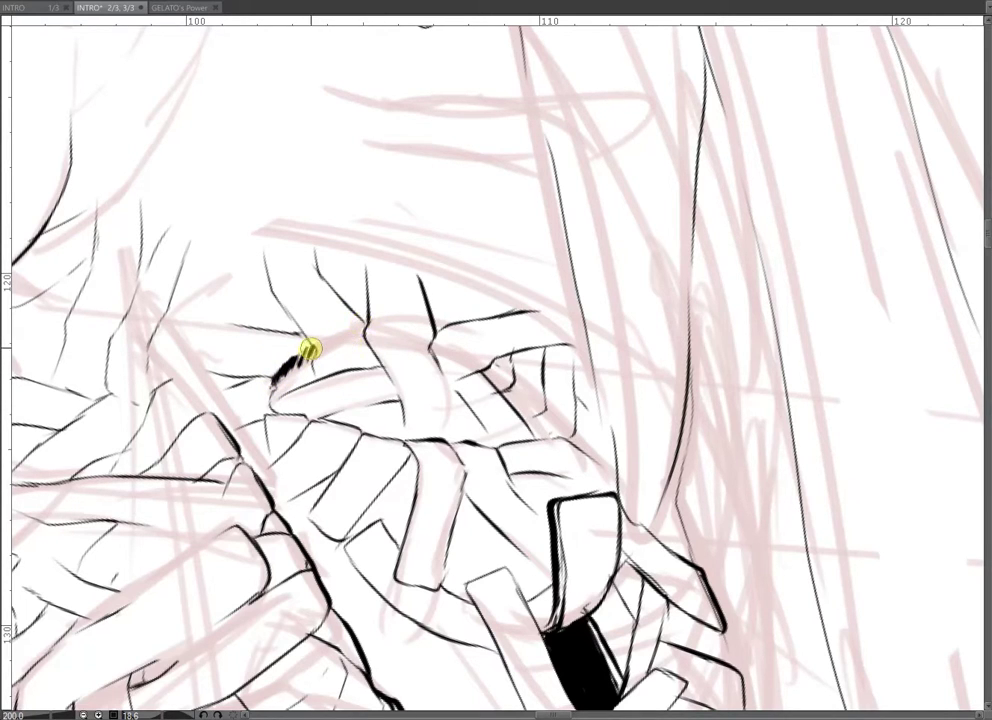
left_click_drag(320, 352, 347, 333)
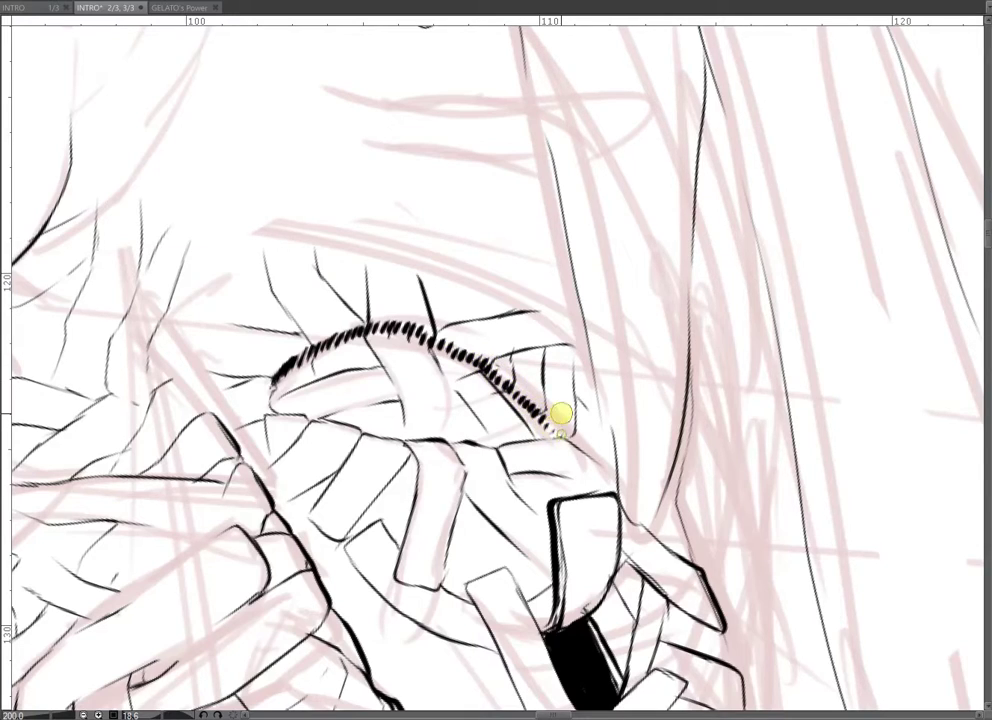
key("ctrl+minus")
key("ctrl+minus")
key("ctrl+minus")
key("ctrl+minus")
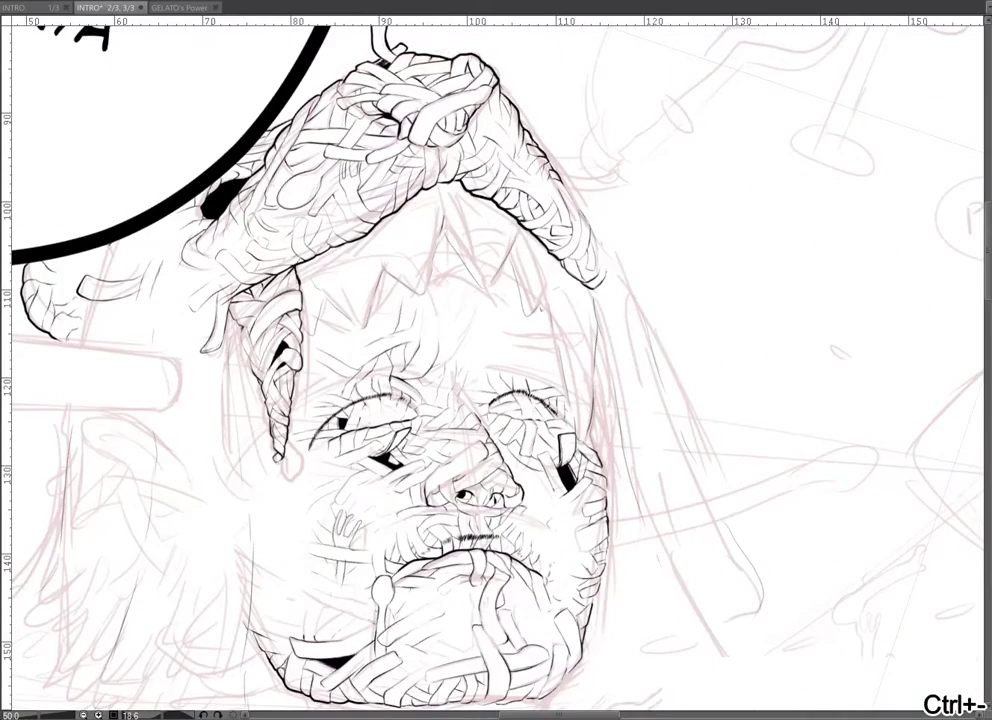
left_click_drag(730, 421, 716, 412)
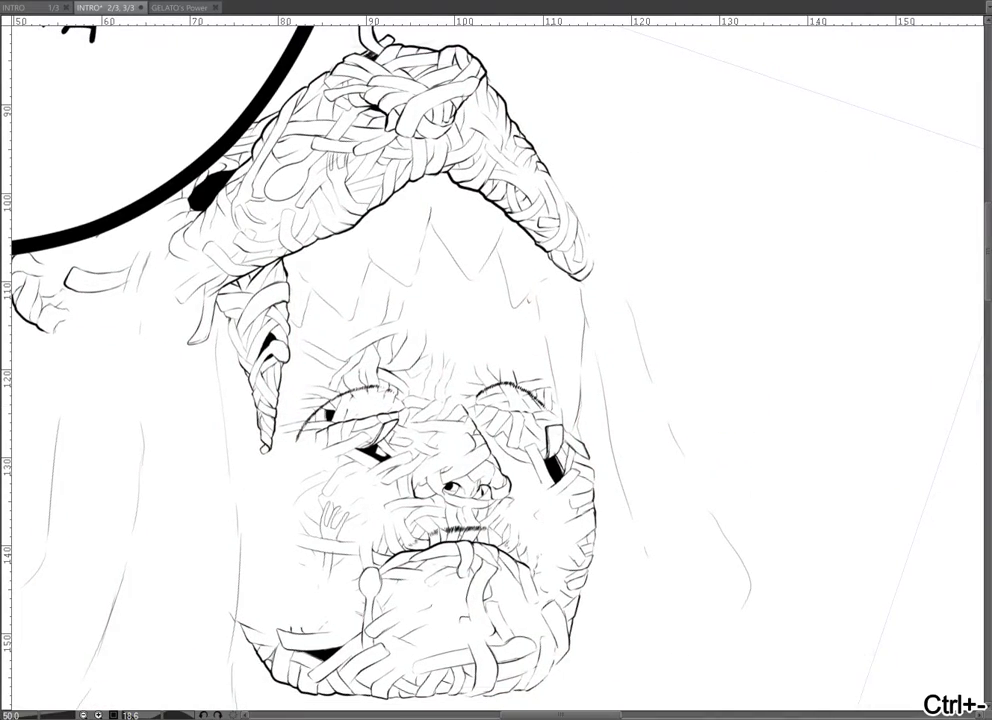
- Extend the strip lines above the right eye upward into the brow with long bending strokes
key("ctrl+plus")
key("ctrl+plus")
key("ctrl+plus")
key("ctrl+plus")
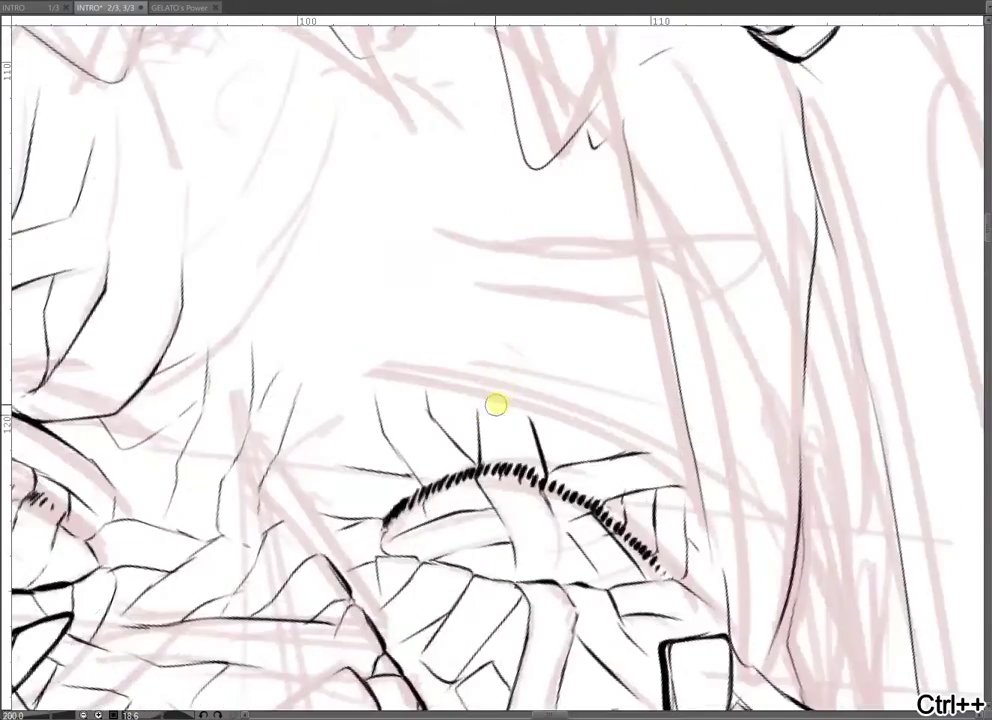
mouse_move(479, 437)
left_mouse_down()
mouse_move(503, 378)
mouse_move(501, 311)
left_mouse_up()
left_click_drag(537, 439, 549, 393)
left_click_drag(531, 420, 553, 324)
left_click_drag(425, 392, 427, 312)
left_click_drag(362, 285, 378, 382)
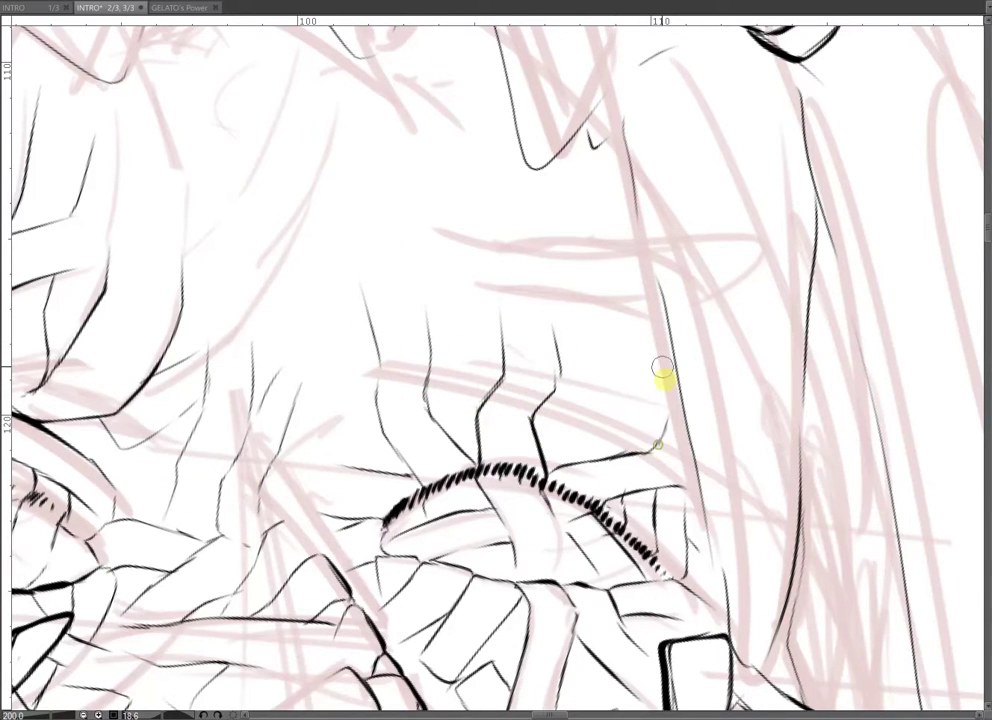
- Ink branching and crossing strip lines between the long strokes of the right brow and out to its outer side
mouse_move(644, 343)
left_mouse_down()
mouse_move(604, 403)
mouse_move(548, 418)
left_mouse_up()
left_click_drag(613, 316, 588, 346)
left_click_drag(450, 314, 495, 360)
left_click_drag(475, 409, 427, 350)
left_click_drag(375, 424, 333, 392)
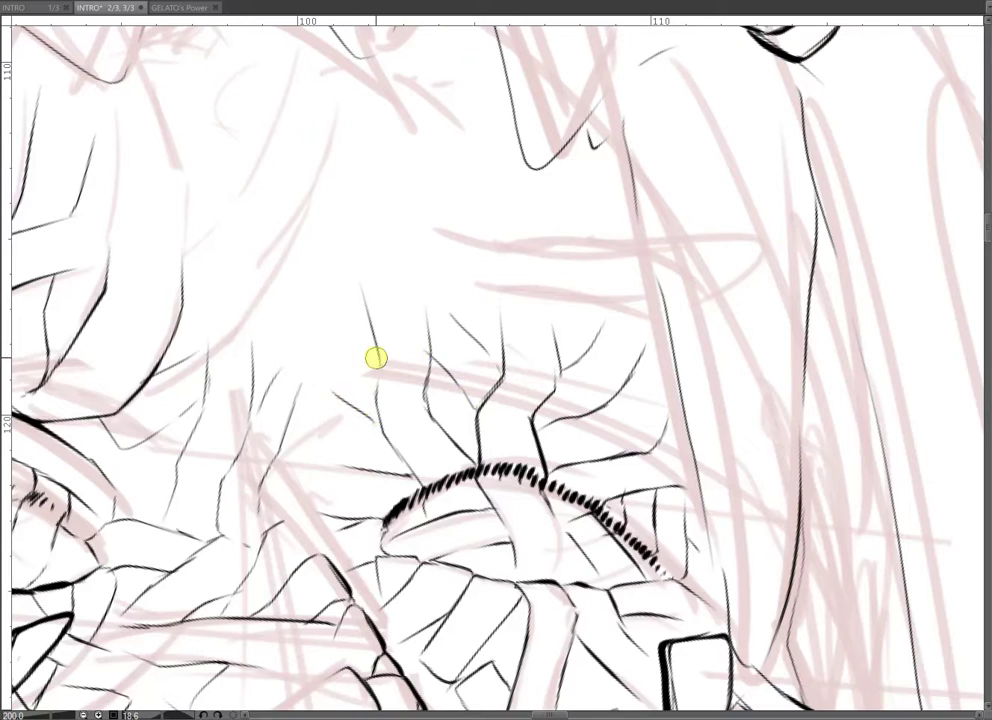
left_click_drag(547, 437, 642, 450)
left_click_drag(633, 396, 670, 398)
left_click_drag(656, 452, 655, 461)
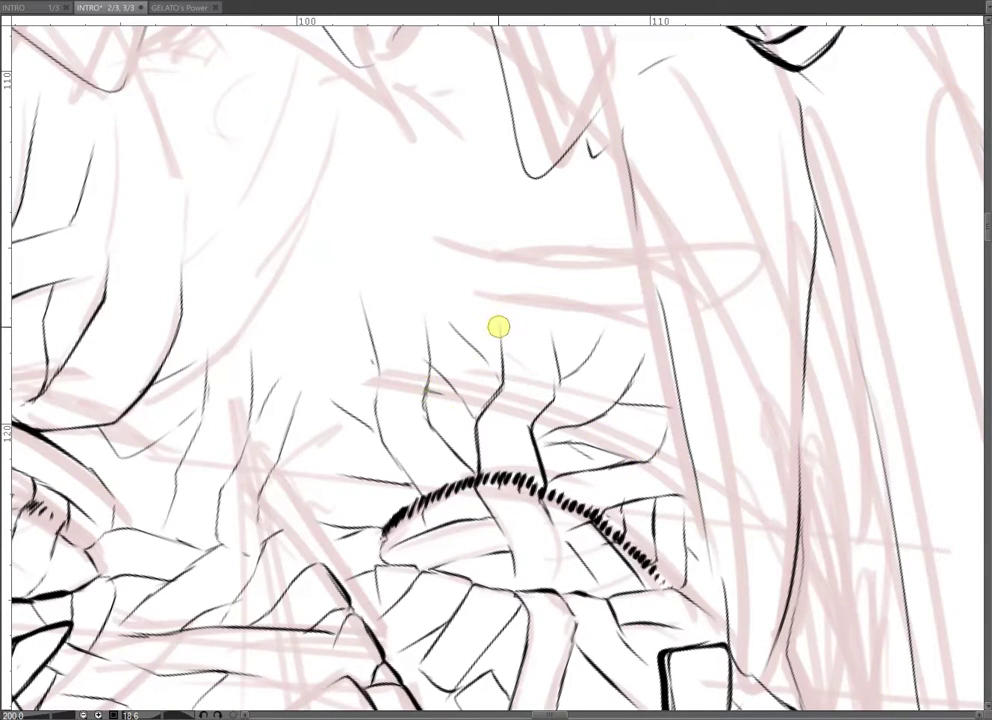
- Ink a wide strip slanting across the forehead above the right brow, with connecting strip lines at its inner end
left_click_drag(456, 285, 602, 341)
left_click_drag(478, 244, 607, 292)
mouse_move(601, 338)
left_mouse_down()
mouse_move(622, 348)
mouse_move(652, 292)
mouse_move(641, 363)
left_mouse_up()
mouse_move(425, 304)
left_mouse_down()
mouse_move(420, 272)
mouse_move(404, 355)
mouse_move(436, 394)
left_mouse_up()
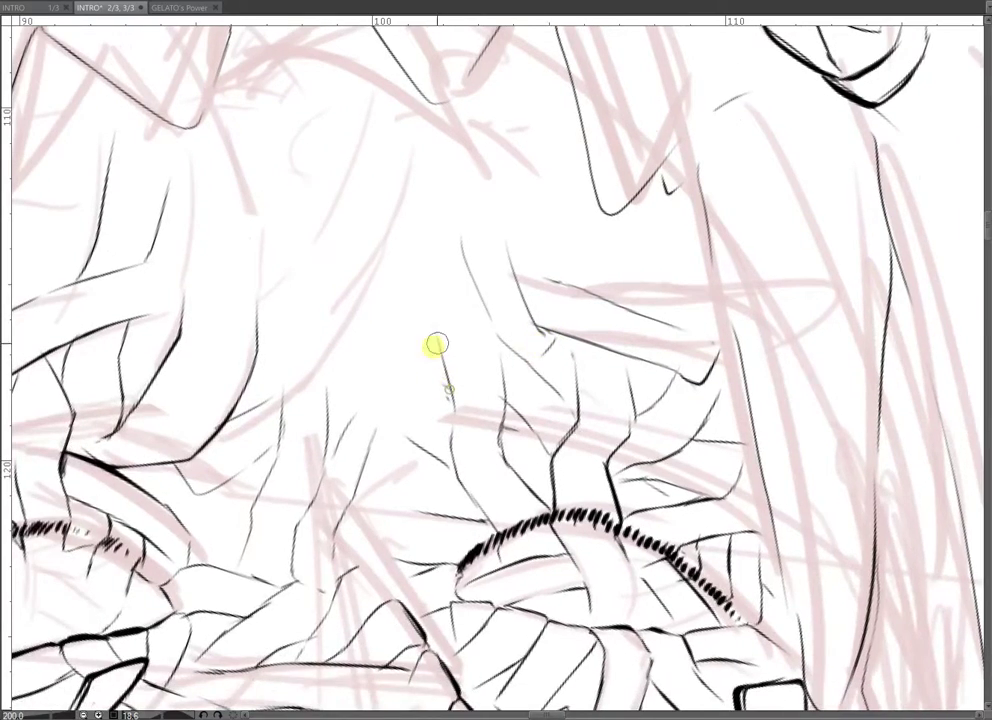
left_click_drag(437, 344, 548, 395)
- Ink two long curved strip lines rising through the middle of the forehead
mouse_move(345, 472)
left_mouse_down()
mouse_move(445, 372)
mouse_move(471, 302)
left_mouse_up()
left_click_drag(473, 271, 485, 341)
mouse_move(358, 438)
left_mouse_down()
mouse_move(417, 375)
mouse_move(507, 177)
left_mouse_up()
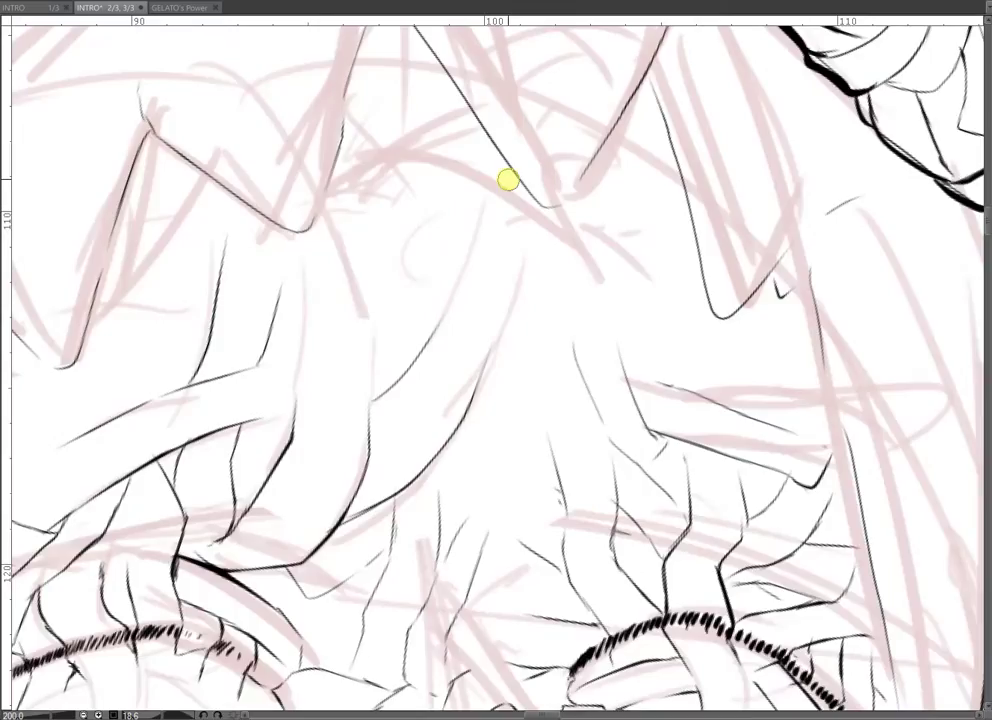
key("ctrl+minus")
left_click_drag(808, 407, 753, 331)
key("ctrl+minus")
key("ctrl+minus")
key("ctrl+minus")
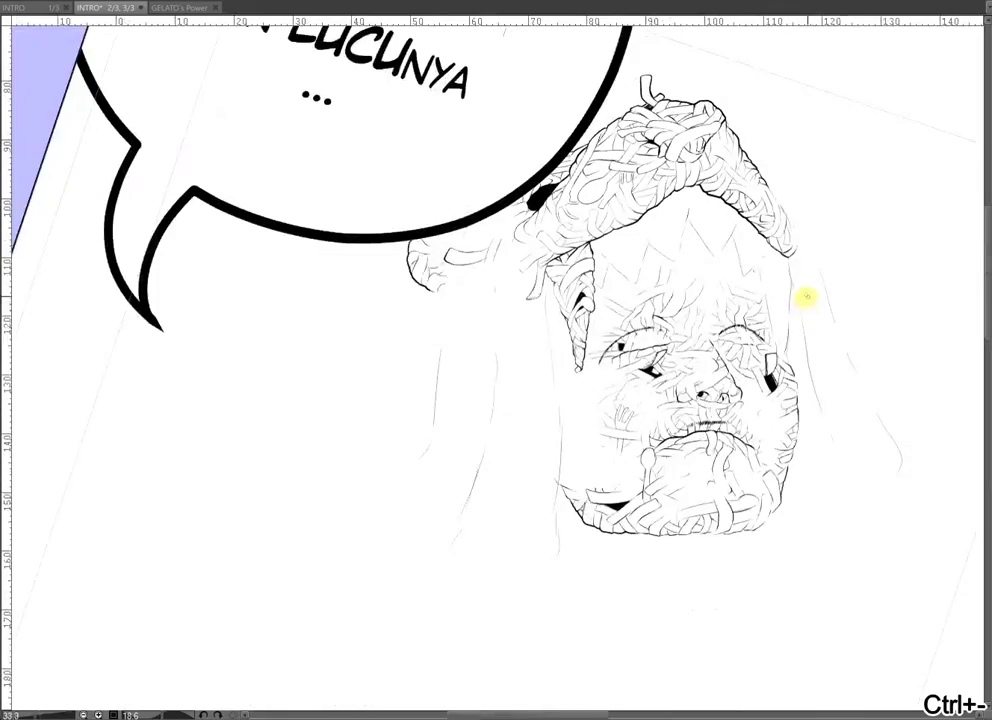
- Clear the curved lines from the middle of the forehead, ink a diagonal strip edge there and erase the overlapping line below it
key("ctrl+plus")
key("ctrl+plus")
key("ctrl+plus")
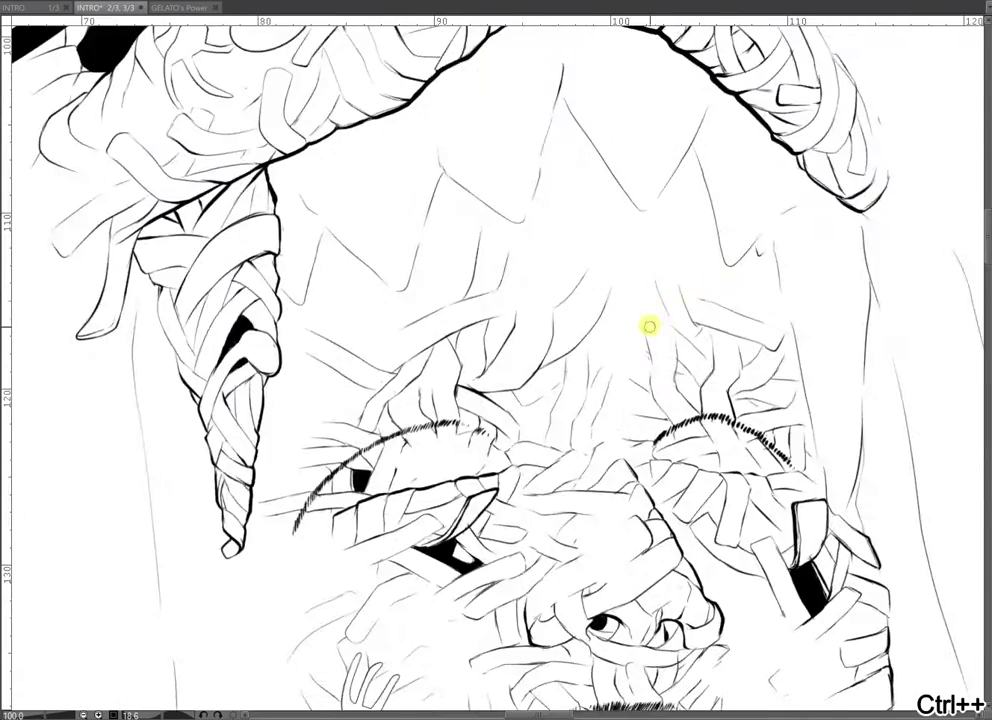
key("ctrl+plus")
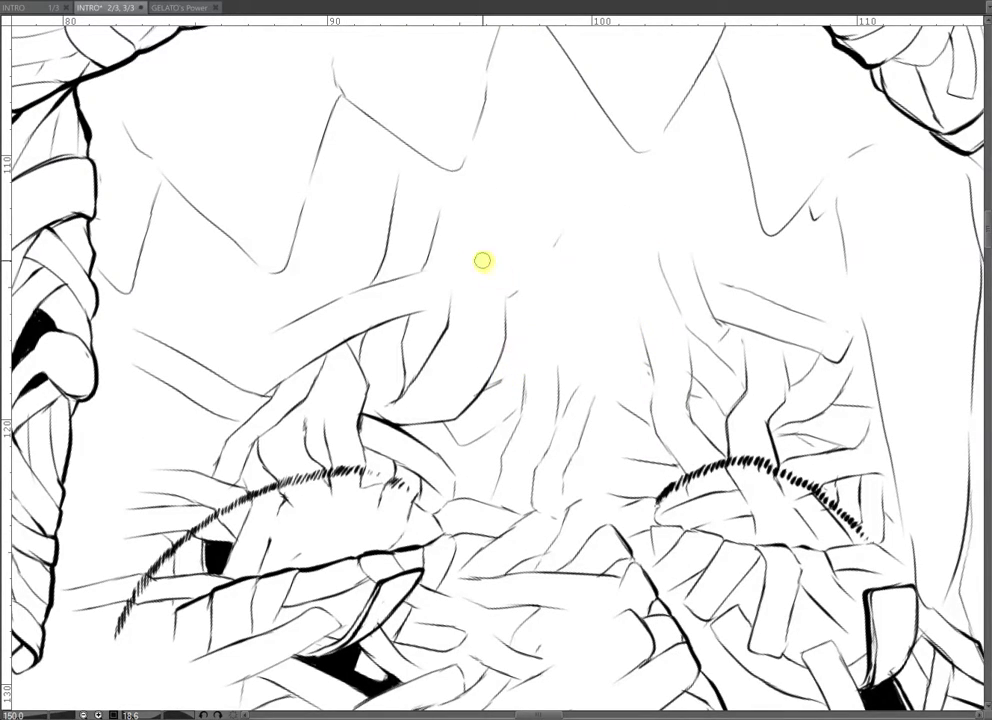
left_click_drag(512, 312, 528, 296)
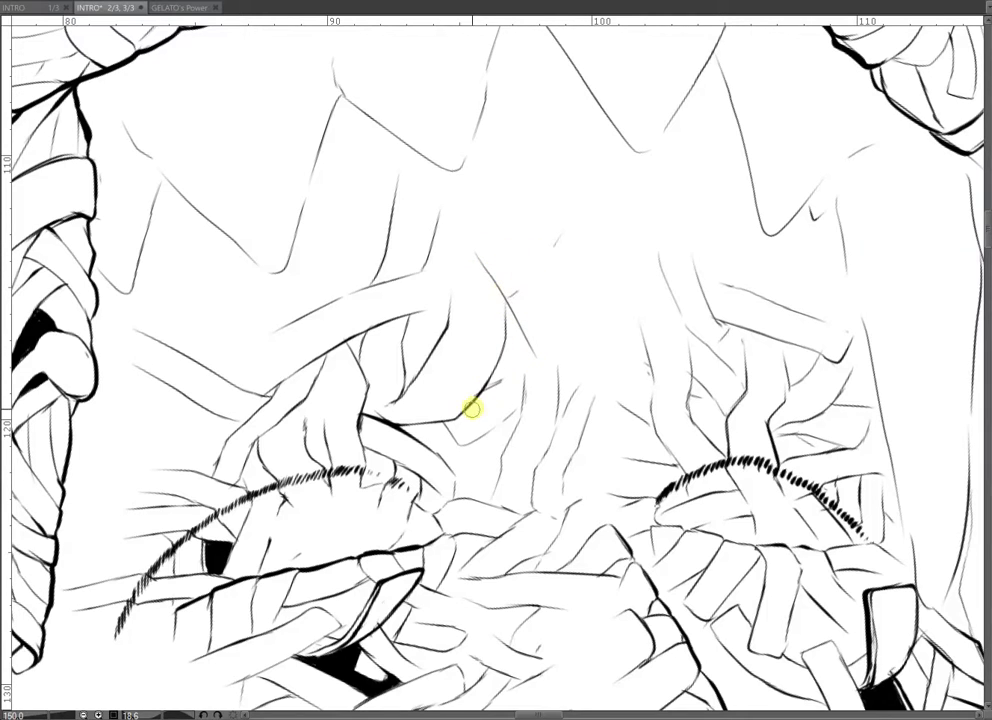
key("e")
mouse_move(475, 408)
left_mouse_down()
mouse_move(485, 369)
mouse_move(417, 422)
mouse_move(487, 385)
mouse_move(525, 349)
left_mouse_up()
key("p")
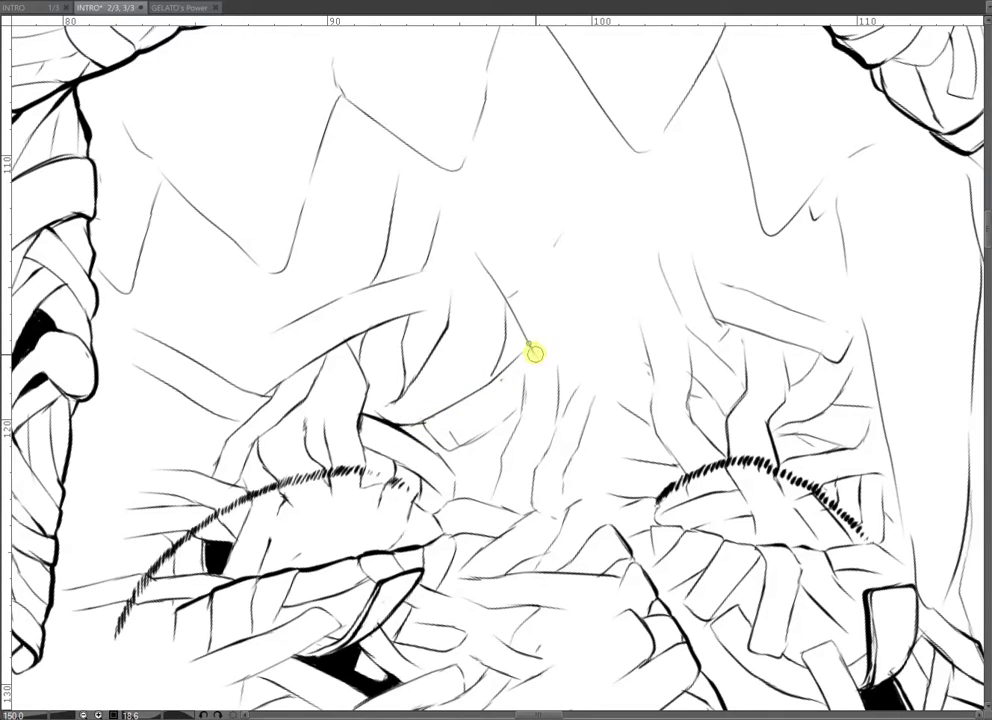
- Complete the diagonal mid-forehead strip and ink another strip slanting up to the right toward the fringe
left_click_drag(576, 392, 574, 352)
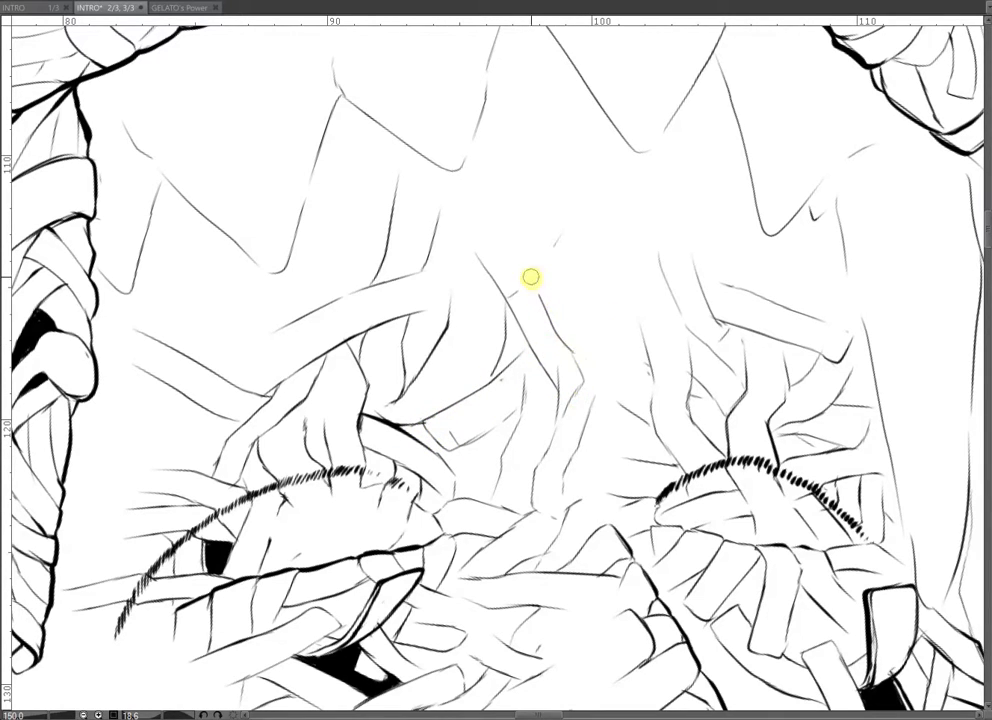
left_click_drag(621, 273, 558, 219)
mouse_move(631, 230)
left_mouse_down()
mouse_move(580, 232)
mouse_move(600, 317)
mouse_move(478, 323)
mouse_move(596, 219)
mouse_move(593, 195)
left_mouse_up()
scroll(468, 300, "up", 2)
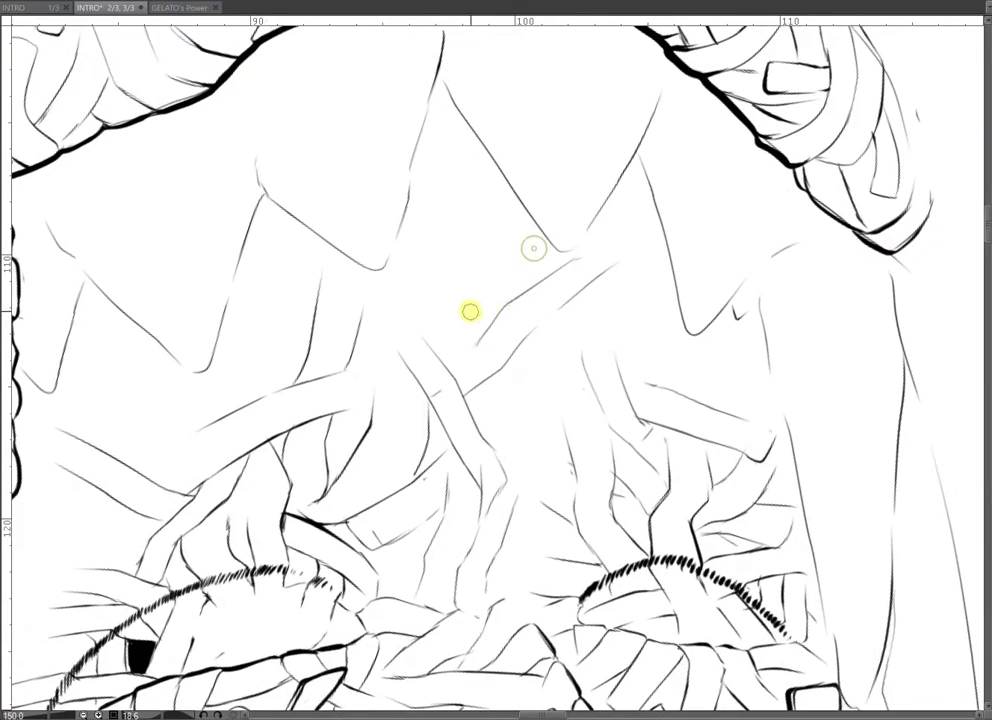
- Ink narrow crossing strips in the middle of the forehead, just below the central peaks of the fringe
mouse_move(457, 346)
left_mouse_down()
mouse_move(485, 284)
mouse_move(540, 237)
left_mouse_up()
scroll(527, 283, "up", 1)
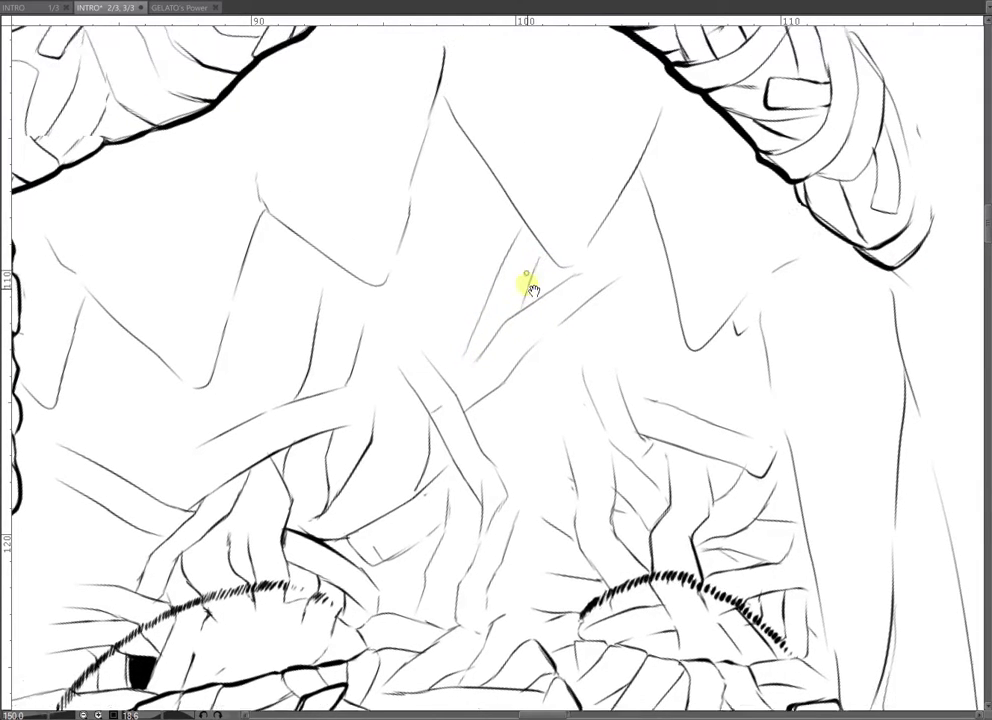
mouse_move(479, 252)
left_mouse_down()
mouse_move(462, 195)
mouse_move(447, 349)
left_mouse_up()
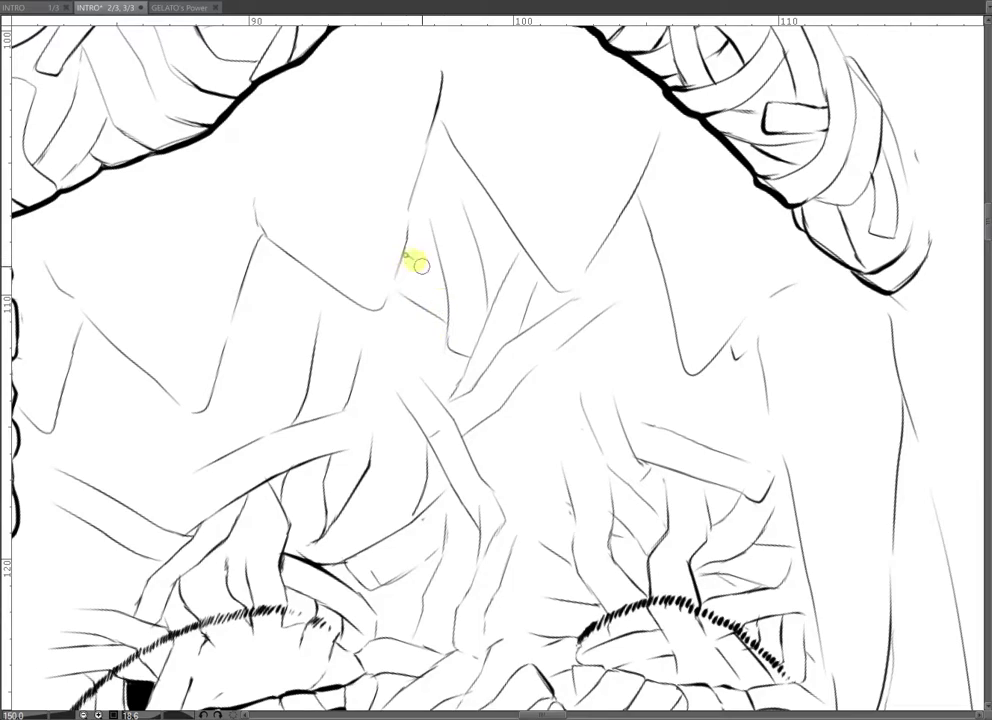
key("ctrl+minus")
key("ctrl+minus")
key("ctrl+minus")
key("ctrl+minus")
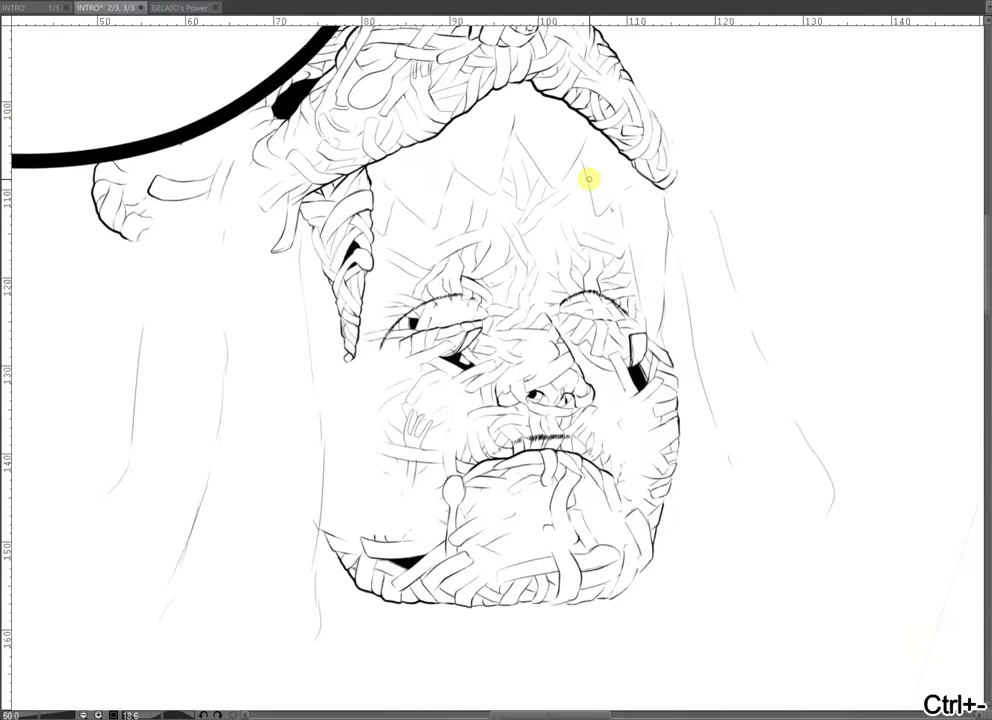
left_click_drag(613, 340, 667, 345)
- Erase the wide slanting strip above the right brow
key("ctrl+plus")
key("ctrl+plus")
key("ctrl+plus")
key("ctrl+plus")
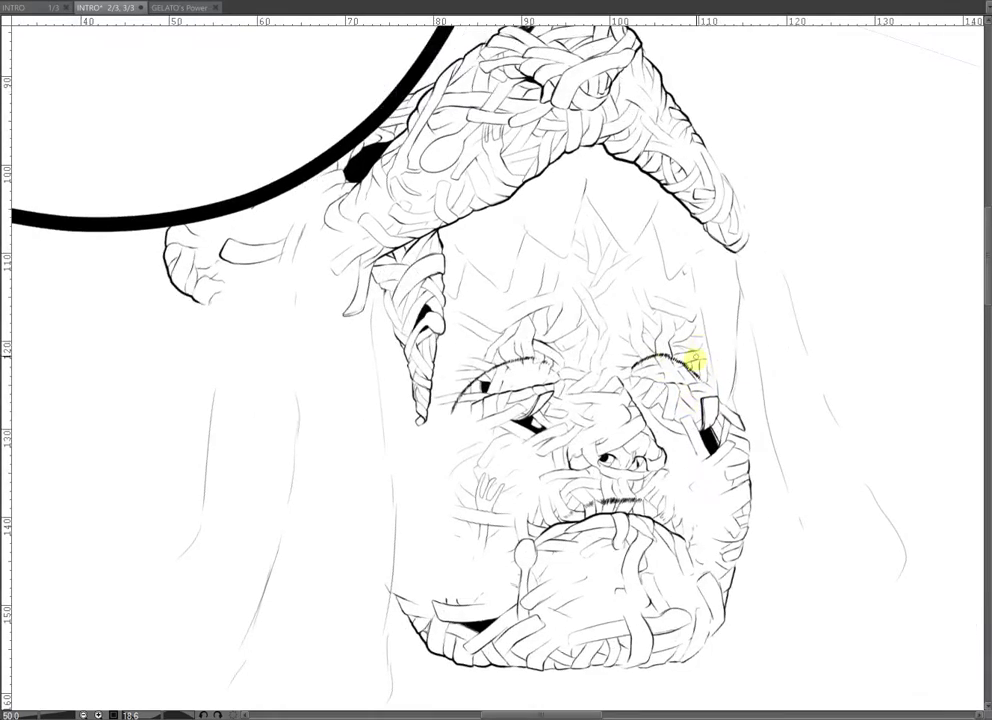
key("ctrl+plus")
left_click_drag(564, 256, 671, 294)
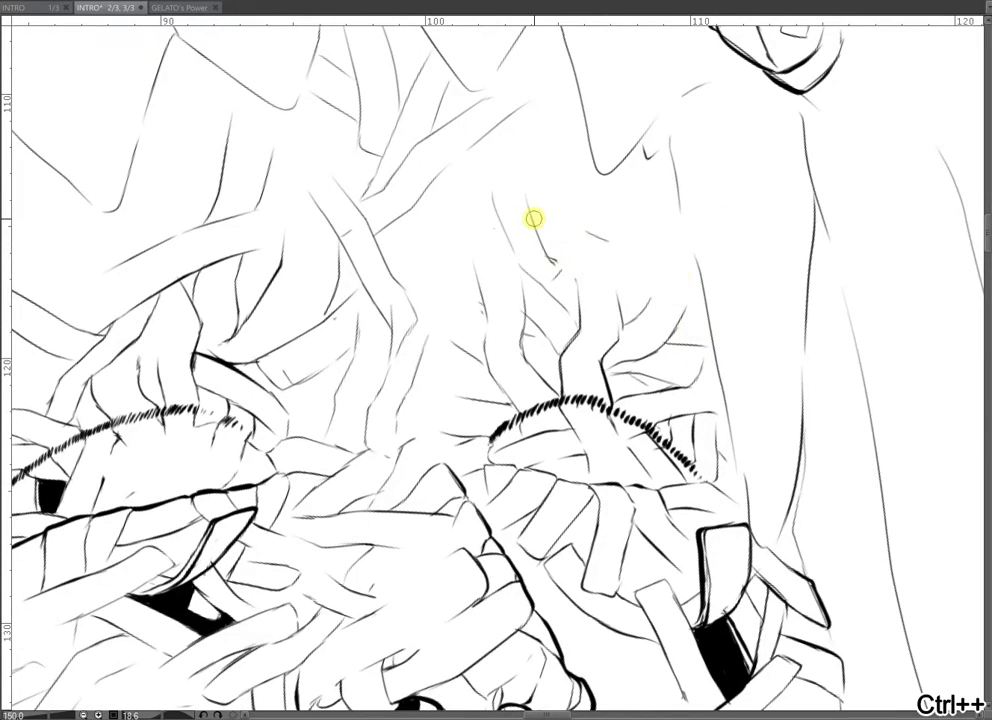
- Erase the wide curved strip crossing the forehead above the left brow
key("ctrl+minus")
key("ctrl+minus")
key("ctrl+minus")
key("ctrl+minus")
key("ctrl+minus")
scroll(744, 358, "up", 1)
key("ctrl+plus")
key("ctrl+plus")
key("ctrl+plus")
key("ctrl+plus")
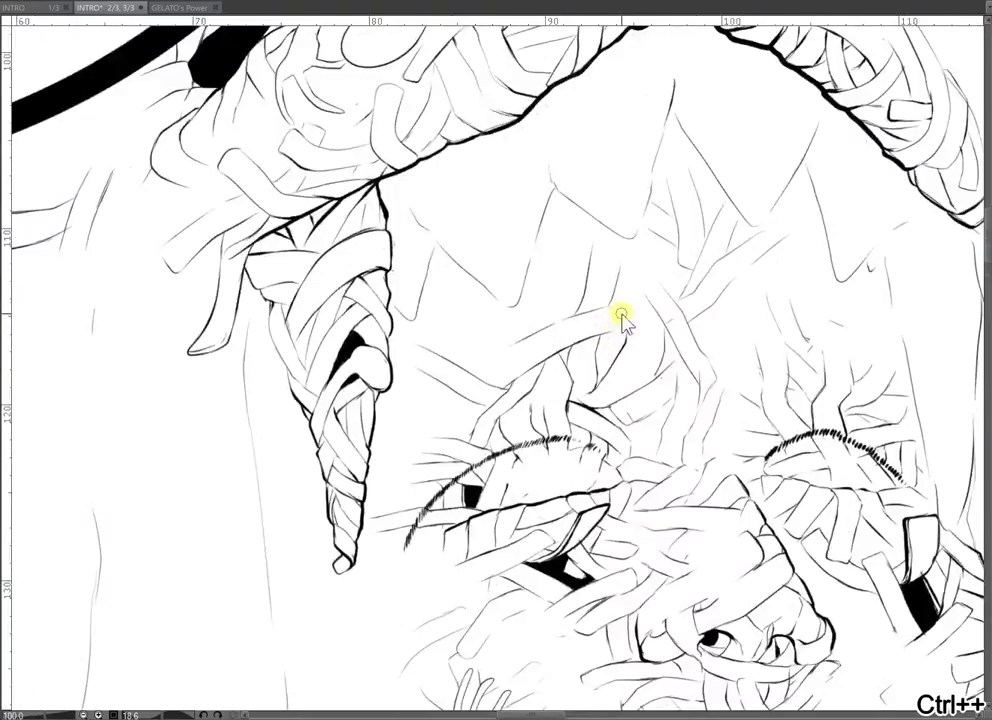
key("ctrl+plus")
mouse_move(589, 339)
left_mouse_down()
mouse_move(454, 407)
mouse_move(485, 350)
left_mouse_up()
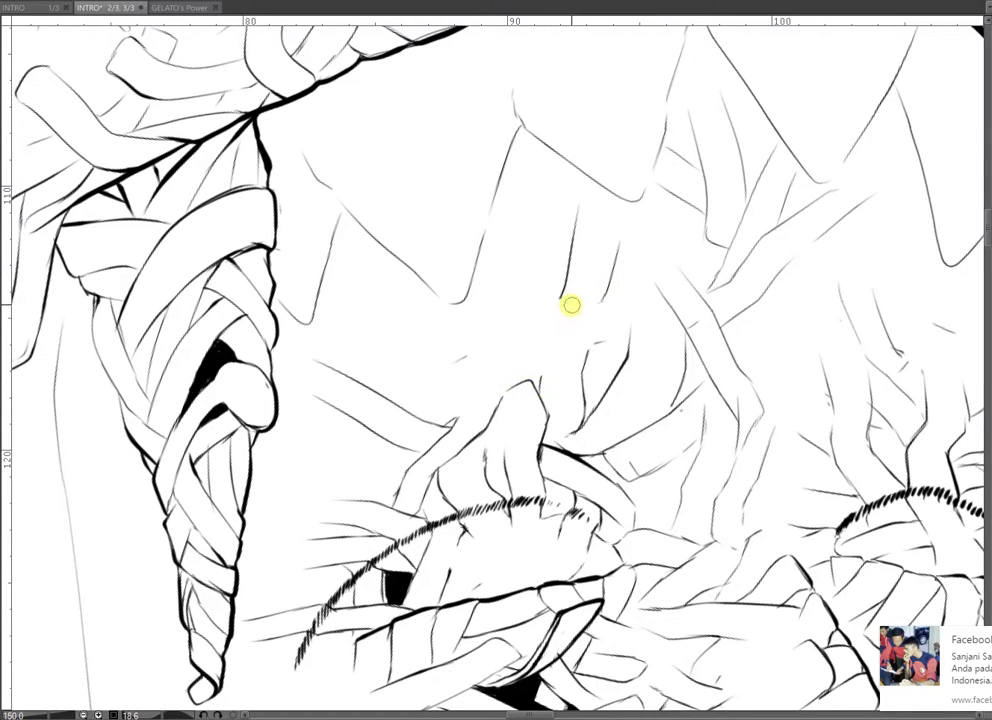
- Ink two blunt-ended strips on the forehead above the left brow and a short strip edge above the right brow
left_click_drag(557, 291, 525, 278)
left_click_drag(577, 305, 507, 267)
mouse_move(473, 309)
left_mouse_down()
mouse_move(559, 344)
mouse_move(588, 333)
left_mouse_up()
left_click_drag(505, 330, 425, 330)
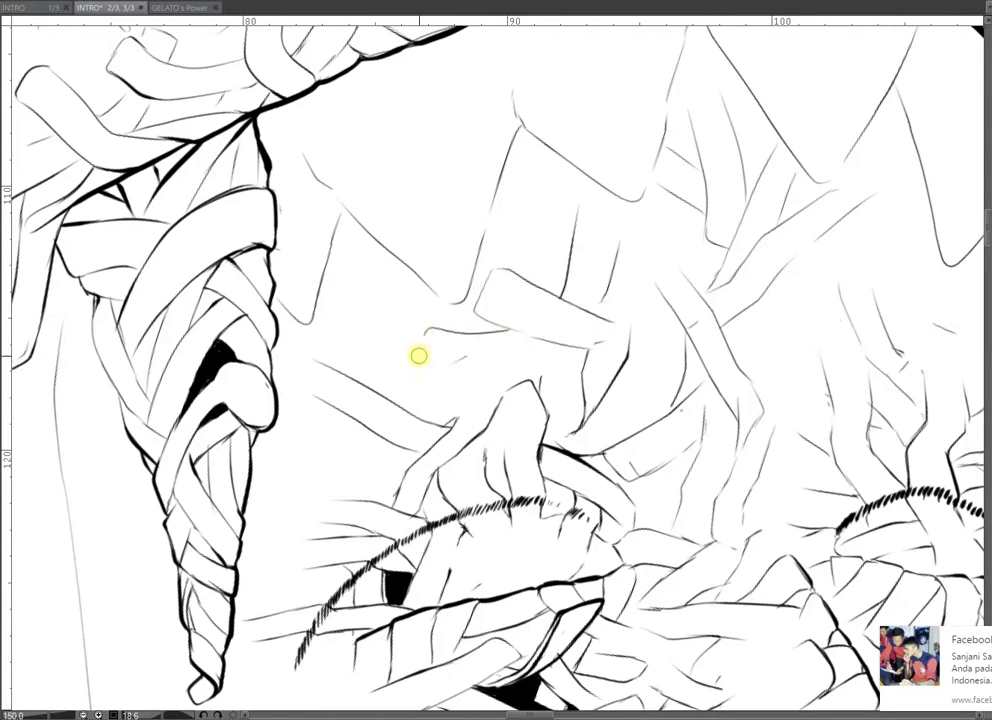
scroll(571, 354, "down", 1)
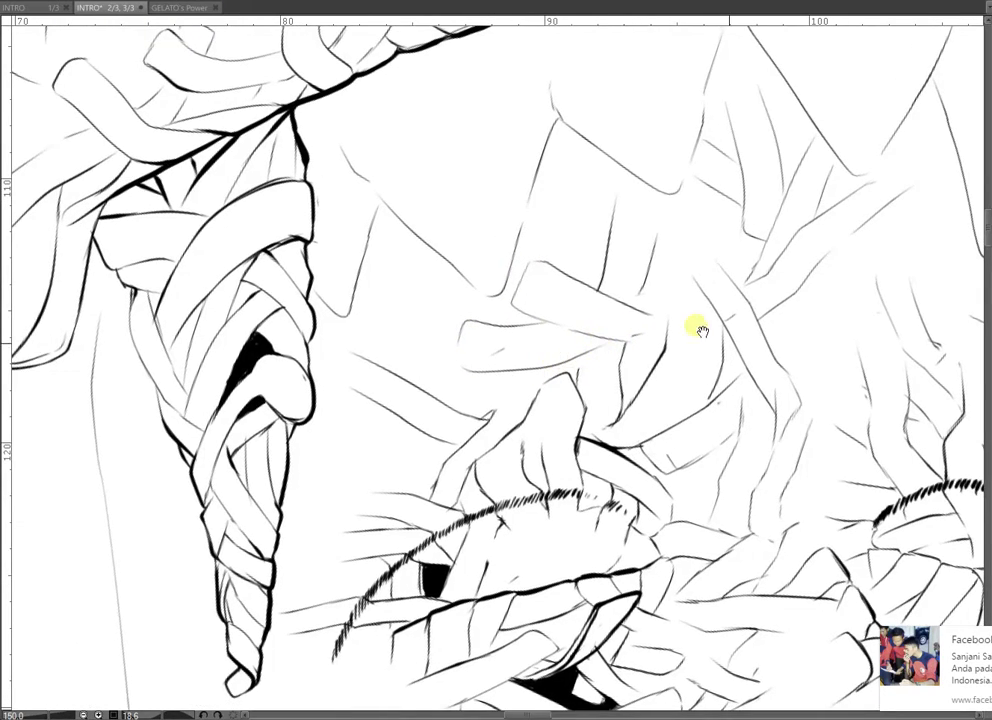
scroll(757, 221, "down", 2)
scroll(757, 221, "down", 3)
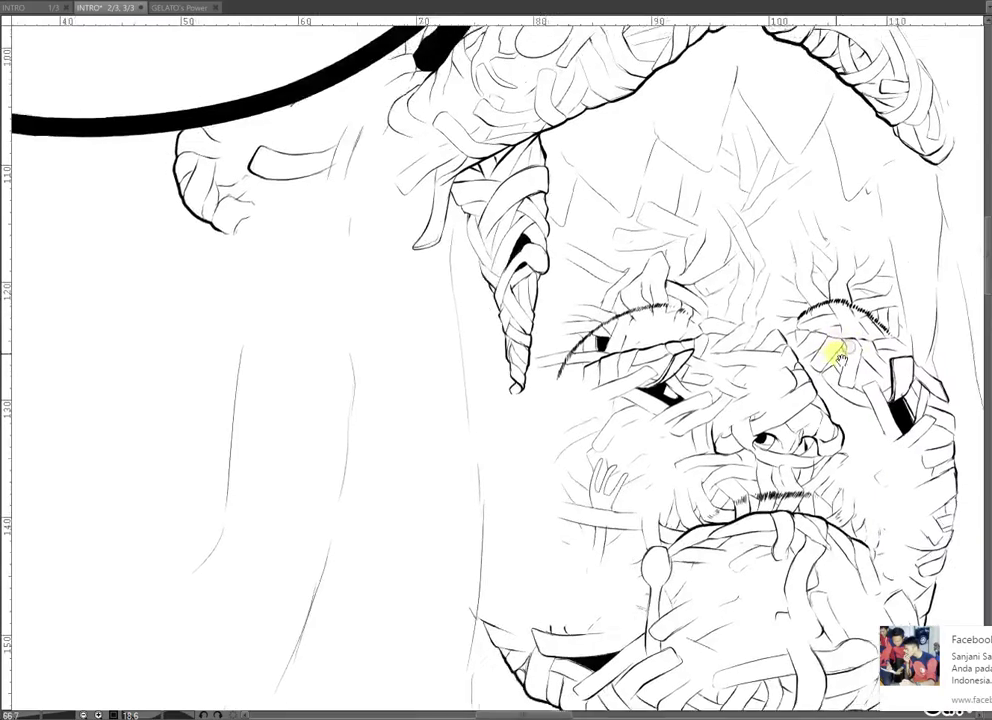
scroll(846, 290, "up", 5)
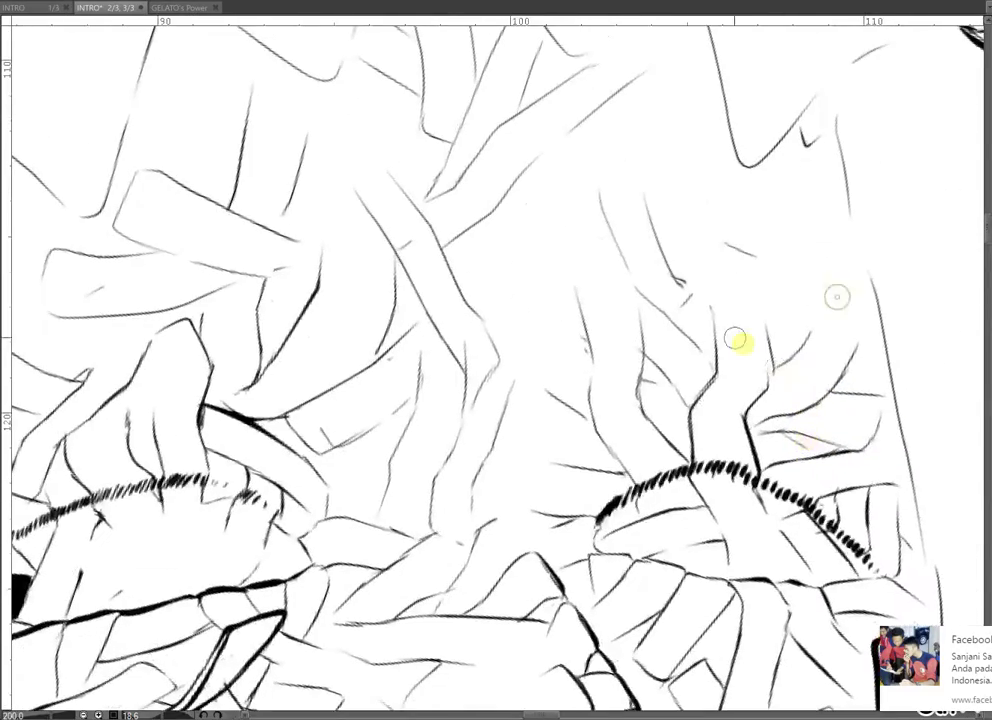
left_click_drag(690, 319, 823, 269)
- Ink curved overlapping strips inside the middle fringe spike, down to a rounded strip end at its tip
mouse_move(890, 268)
left_mouse_down()
mouse_move(841, 391)
mouse_move(790, 594)
left_mouse_up()
left_click_drag(755, 416, 870, 587)
left_click_drag(732, 450, 807, 545)
mouse_move(505, 370)
left_mouse_down()
mouse_move(396, 376)
mouse_move(355, 408)
left_mouse_up()
mouse_move(306, 487)
left_mouse_down()
mouse_move(334, 503)
mouse_move(386, 452)
mouse_move(476, 418)
left_mouse_up()
left_click_drag(415, 445, 463, 476)
mouse_move(398, 454)
left_mouse_down()
mouse_move(433, 504)
mouse_move(452, 555)
left_mouse_up()
left_click_drag(375, 472, 419, 617)
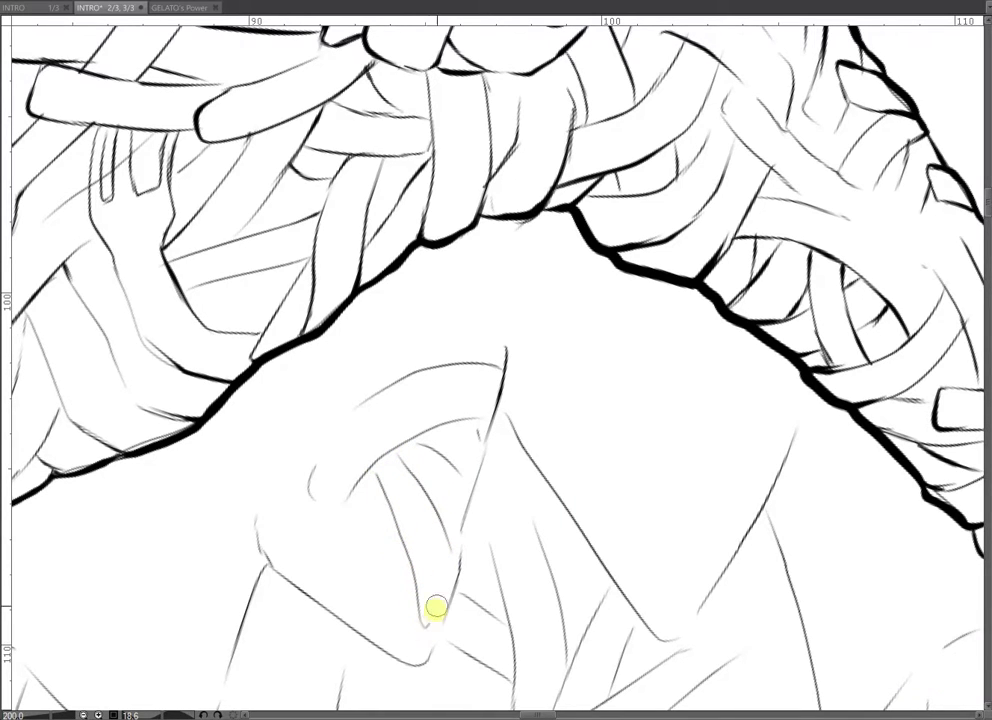
left_click_drag(448, 563, 447, 622)
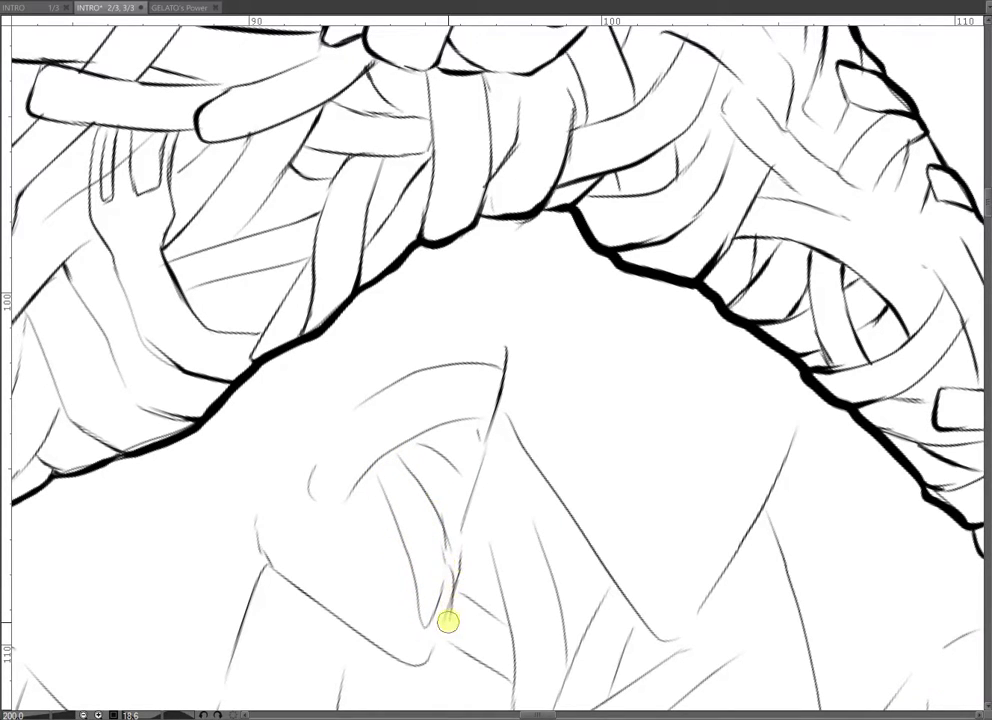
mouse_move(375, 614)
left_mouse_down()
mouse_move(388, 582)
mouse_move(379, 593)
mouse_move(413, 587)
mouse_move(419, 601)
mouse_move(419, 660)
left_mouse_up()
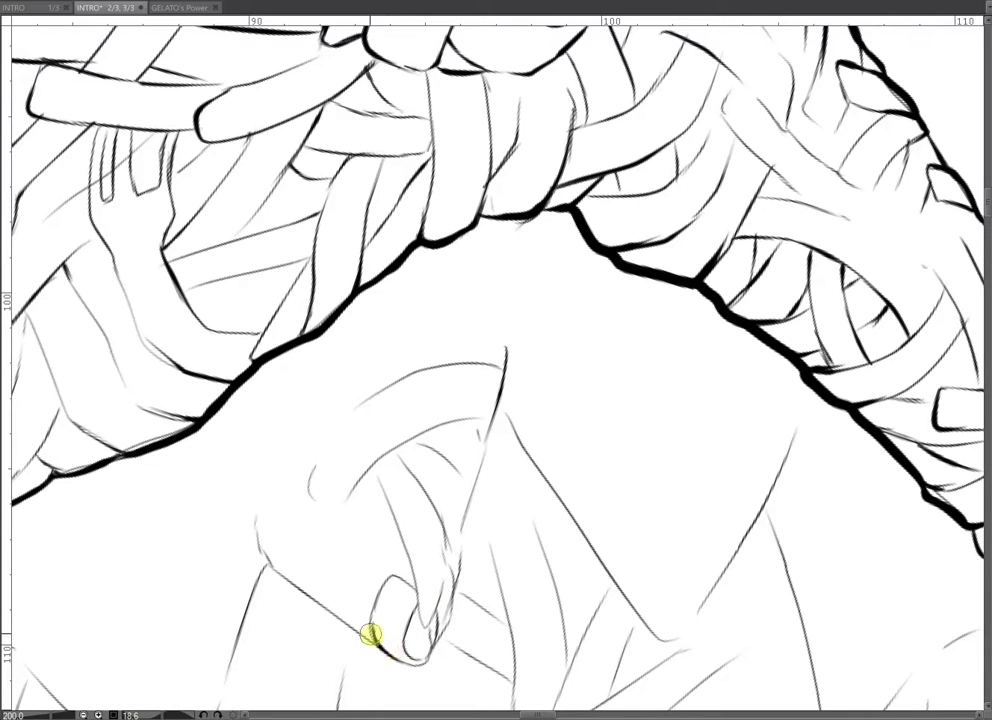
- Fill the left side of the middle fringe spike with long curved strips running down to its lower edge
mouse_move(332, 606)
left_mouse_down()
mouse_move(328, 580)
mouse_move(349, 507)
mouse_move(372, 615)
mouse_move(378, 524)
mouse_move(412, 571)
mouse_move(406, 544)
left_mouse_up()
mouse_move(341, 510)
left_mouse_down()
mouse_move(307, 439)
mouse_move(285, 442)
mouse_move(290, 486)
mouse_move(322, 550)
left_mouse_up()
mouse_move(284, 464)
left_mouse_down()
mouse_move(304, 401)
mouse_move(319, 455)
left_mouse_up()
left_click_drag(279, 540, 287, 503)
left_click_drag(315, 566, 321, 594)
left_click_drag(368, 461, 379, 463)
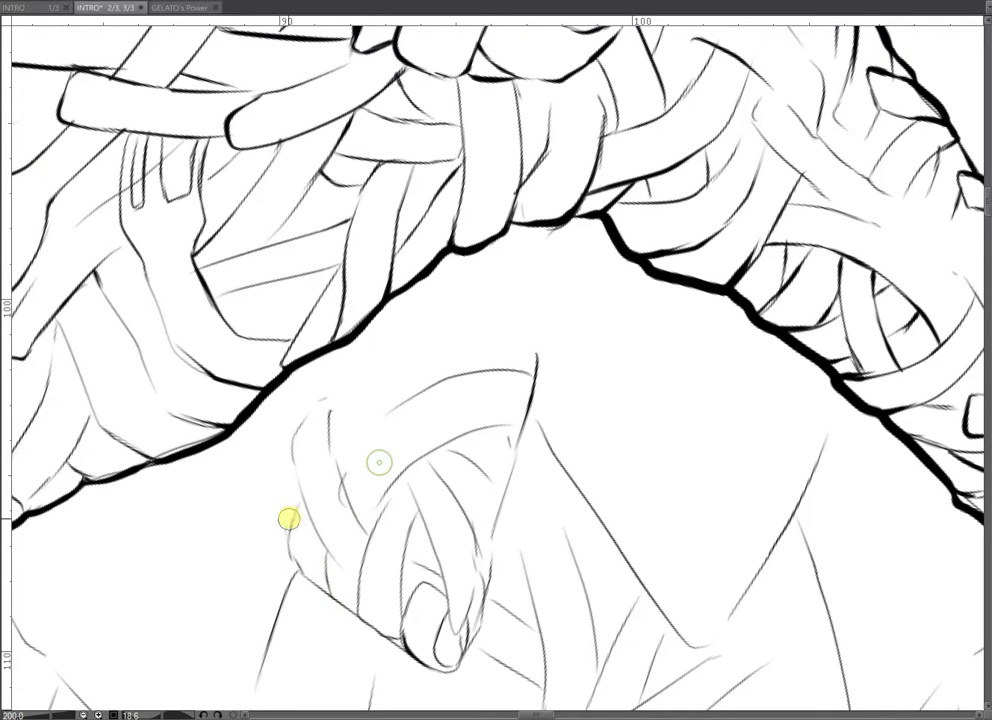
- Ink strips across the top of the middle spike, joining it to the thick edge of the wrapped hair above
left_click_drag(182, 419, 226, 427)
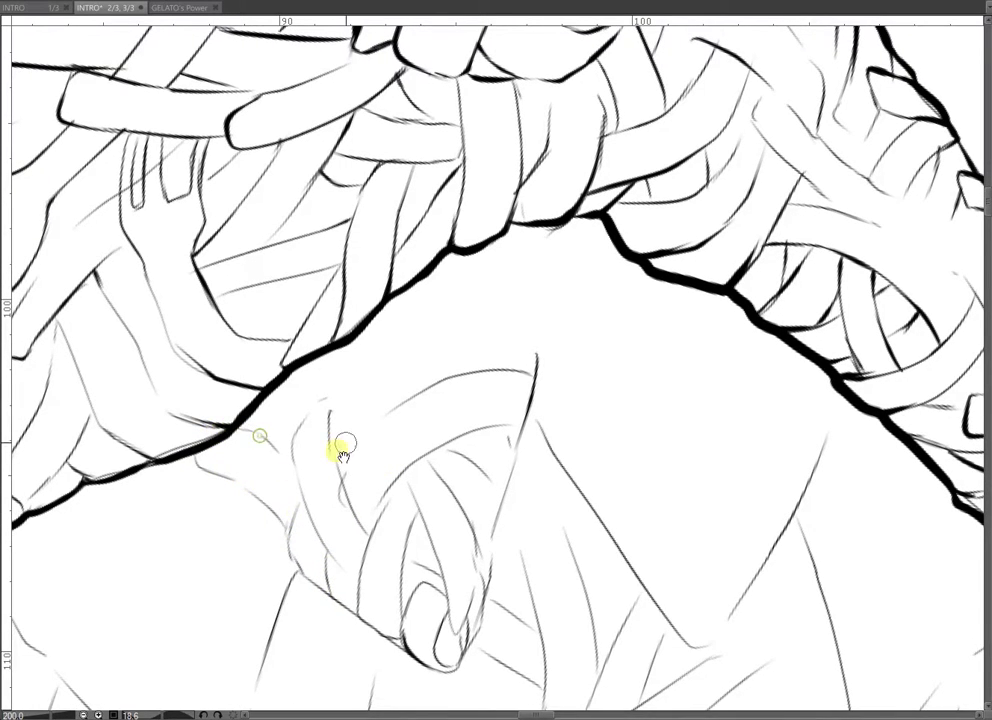
left_click_drag(345, 446, 302, 493)
mouse_move(509, 311)
left_mouse_down()
mouse_move(483, 337)
mouse_move(375, 389)
left_mouse_up()
left_click_drag(363, 361, 381, 352)
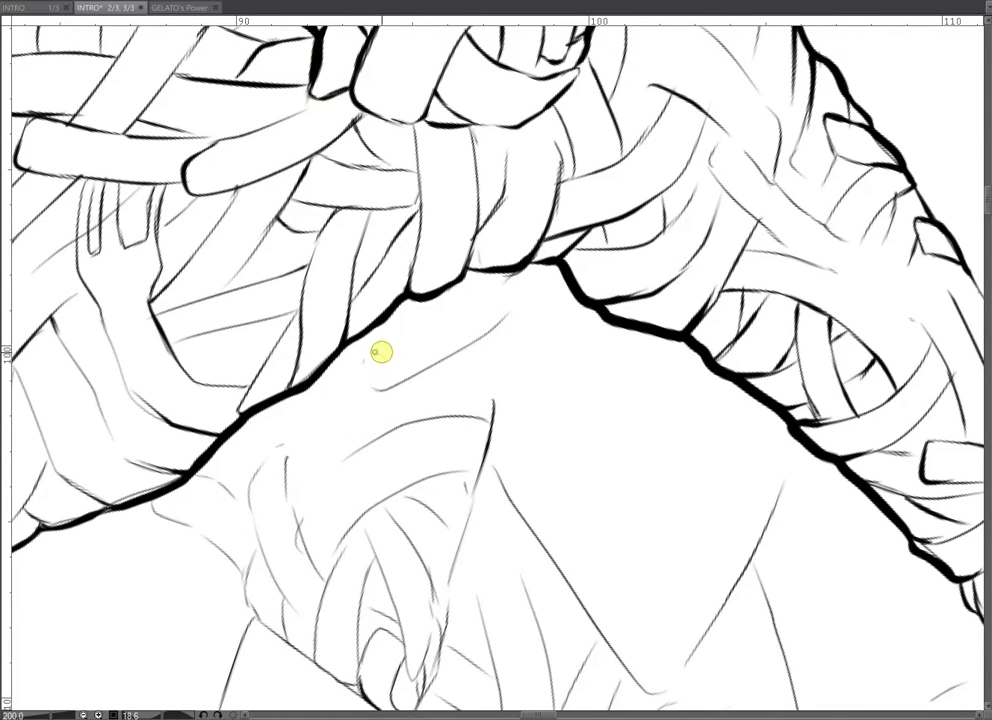
mouse_move(507, 279)
left_mouse_down()
mouse_move(390, 368)
mouse_move(365, 371)
mouse_move(463, 366)
mouse_move(433, 367)
mouse_move(451, 365)
mouse_move(492, 404)
mouse_move(445, 413)
mouse_move(378, 389)
mouse_move(391, 406)
mouse_move(413, 399)
mouse_move(348, 393)
mouse_move(263, 417)
mouse_move(253, 436)
mouse_move(359, 434)
left_mouse_up()
left_click_drag(423, 449, 425, 417)
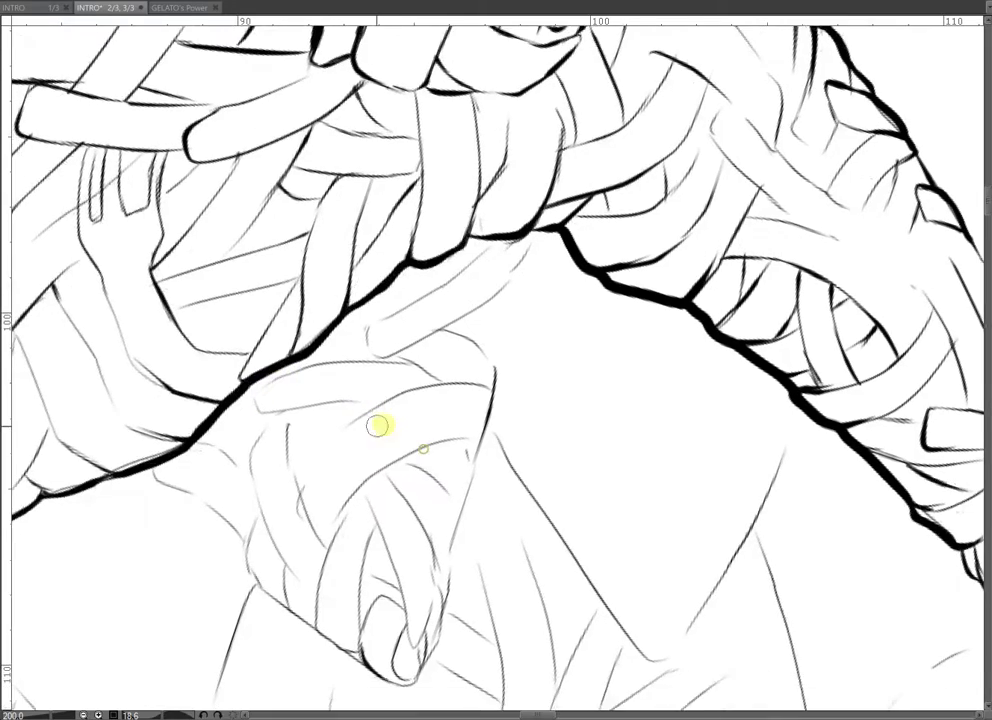
- Examine how the new fringe spike sits within the whole wrapped head and undo the last stroke
key("ctrl+minus")
key("ctrl+minus")
key("ctrl+minus")
key("ctrl+minus")
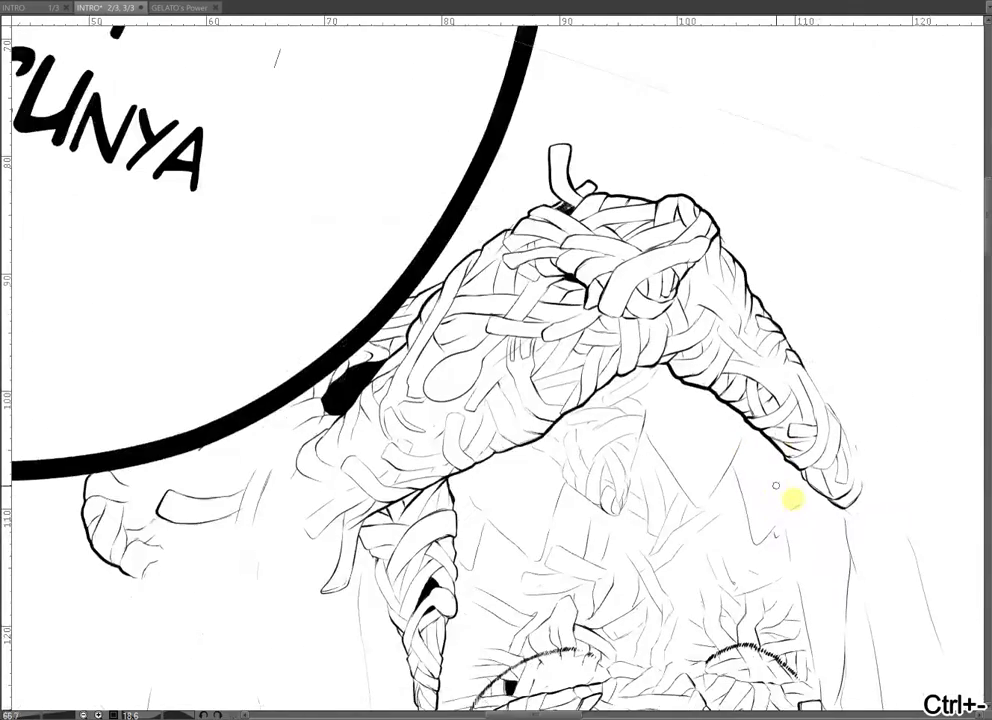
key("ctrl+minus")
key("ctrl+z")
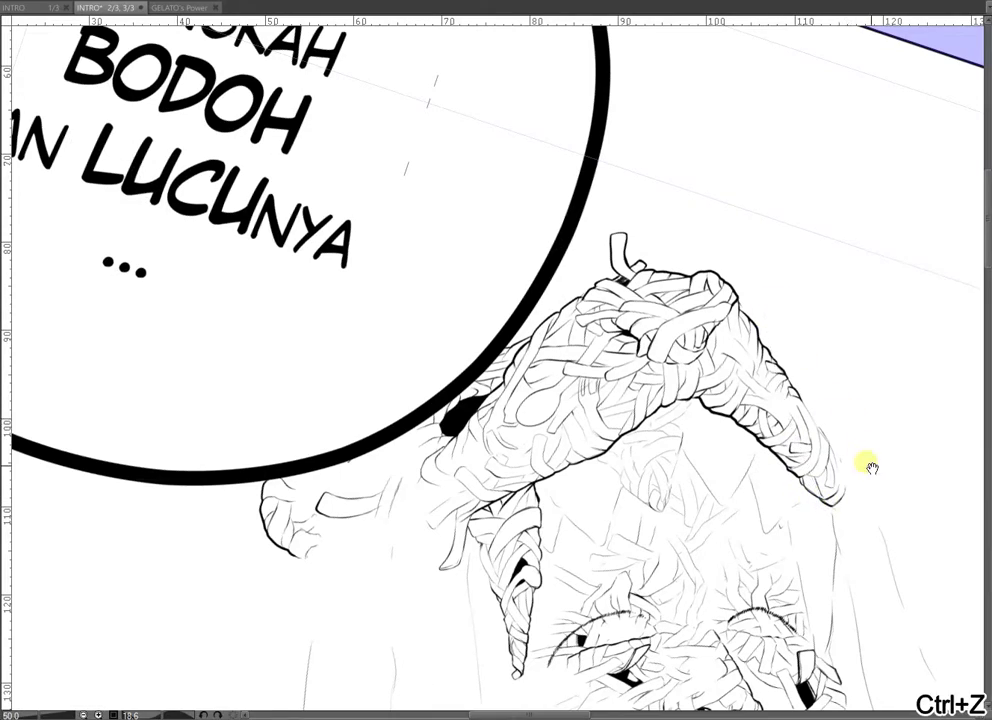
key("ctrl+plus")
key("ctrl+plus")
key("ctrl+plus")
key("ctrl+plus")
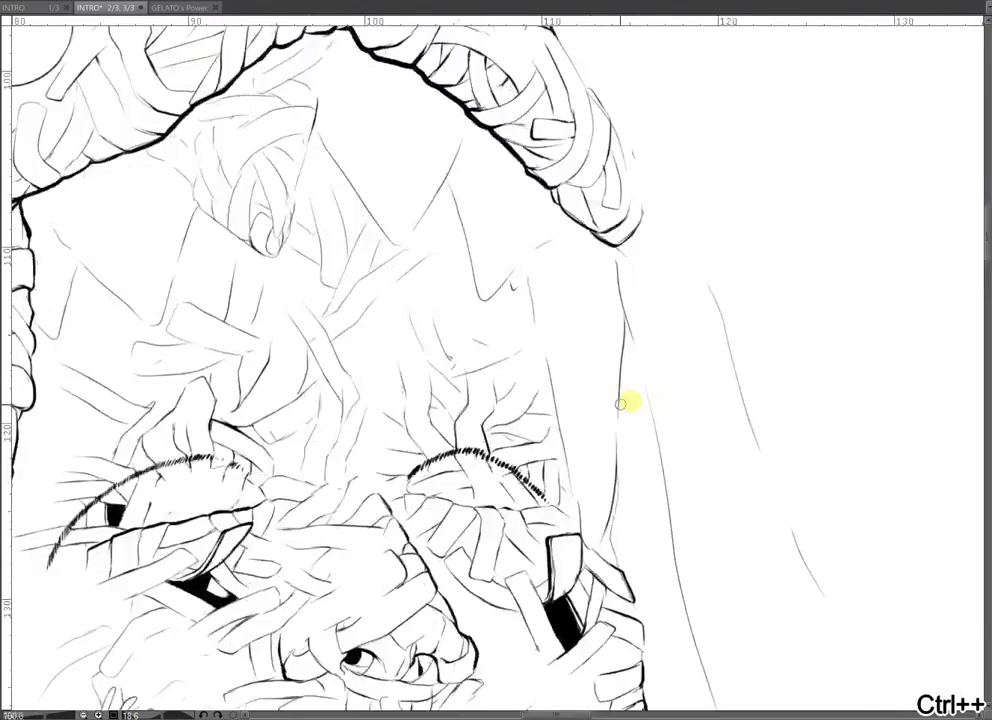
key("ctrl+plus")
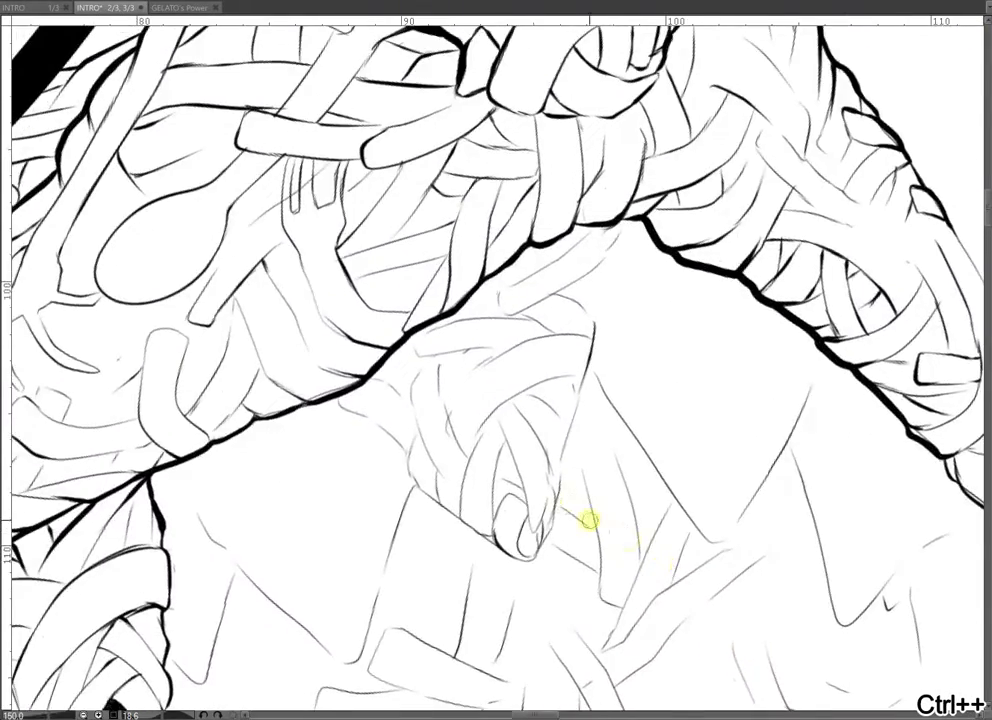
- Thicken the middle spike's outer contour and strip overlaps, and blacken the gap at its tip
key("ctrl+plus")
mouse_move(450, 536)
left_mouse_down()
mouse_move(407, 540)
mouse_move(437, 548)
mouse_move(461, 489)
left_mouse_up()
left_click_drag(410, 535, 396, 424)
left_click_drag(463, 390, 463, 447)
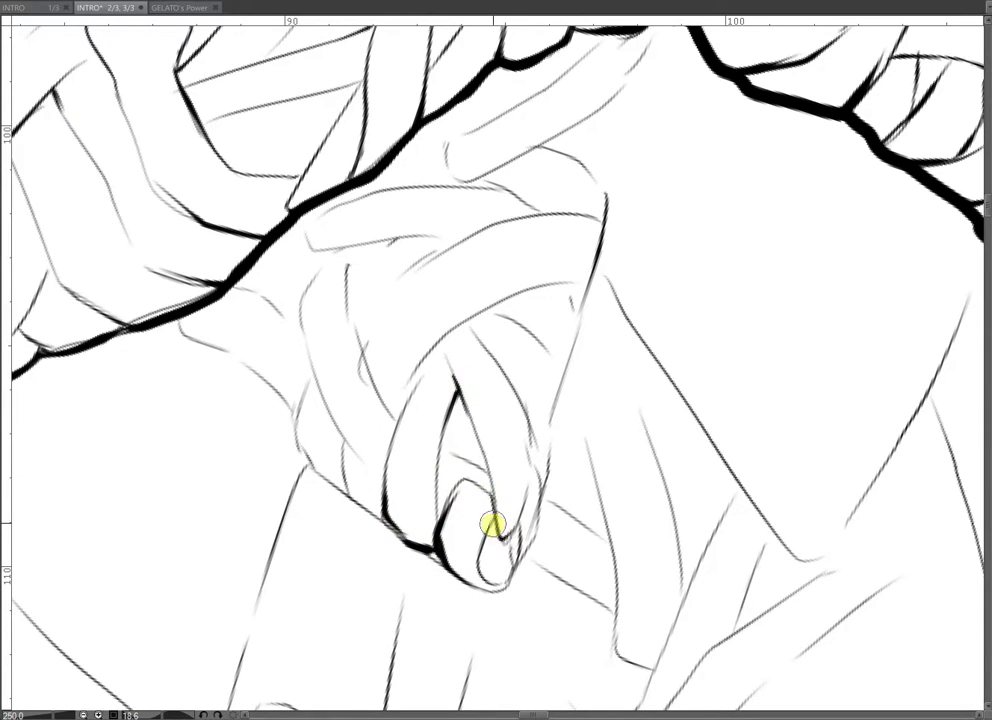
mouse_move(498, 518)
left_mouse_down()
mouse_move(492, 573)
mouse_move(480, 549)
mouse_move(486, 576)
mouse_move(504, 565)
mouse_move(491, 558)
mouse_move(494, 582)
mouse_move(509, 542)
mouse_move(516, 566)
mouse_move(538, 523)
mouse_move(561, 357)
mouse_move(571, 440)
left_mouse_up()
left_click_drag(522, 480, 544, 532)
mouse_move(561, 437)
left_mouse_down()
mouse_move(600, 325)
mouse_move(570, 286)
left_mouse_up()
mouse_move(377, 588)
left_mouse_down()
mouse_move(306, 536)
mouse_move(292, 487)
mouse_move(341, 551)
left_mouse_up()
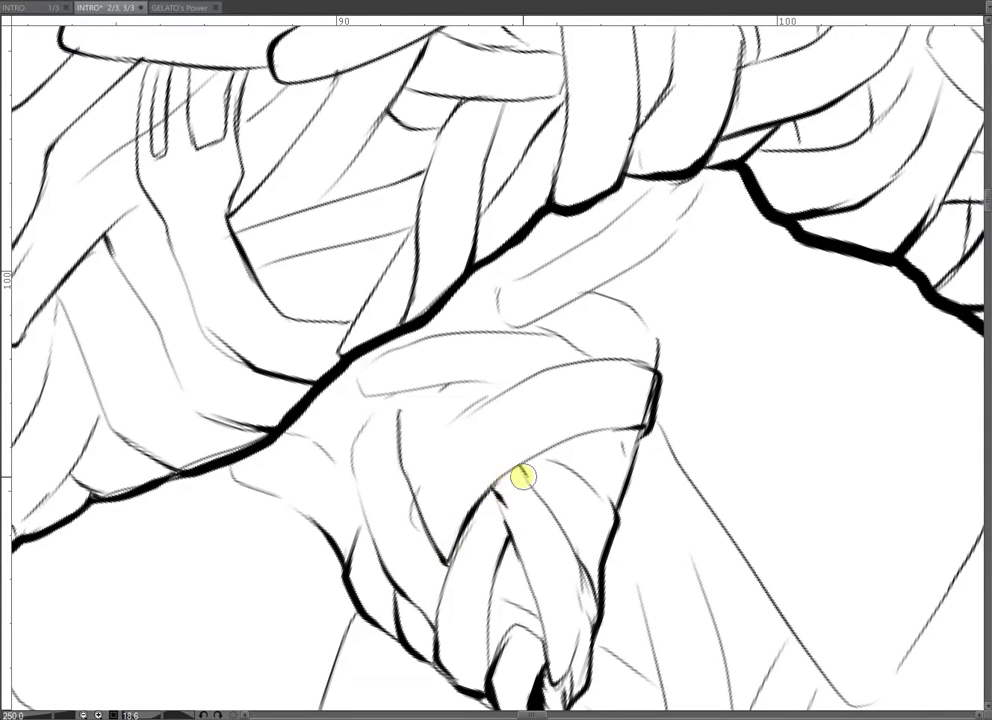
- Undo the last stroke and extend the curved edges of the wide strip wrapping the middle spike
key("ctrl+z")
left_click_drag(490, 491, 467, 500)
left_click_drag(490, 481, 445, 567)
left_click_drag(465, 418, 414, 498)
left_click_drag(640, 518, 626, 336)
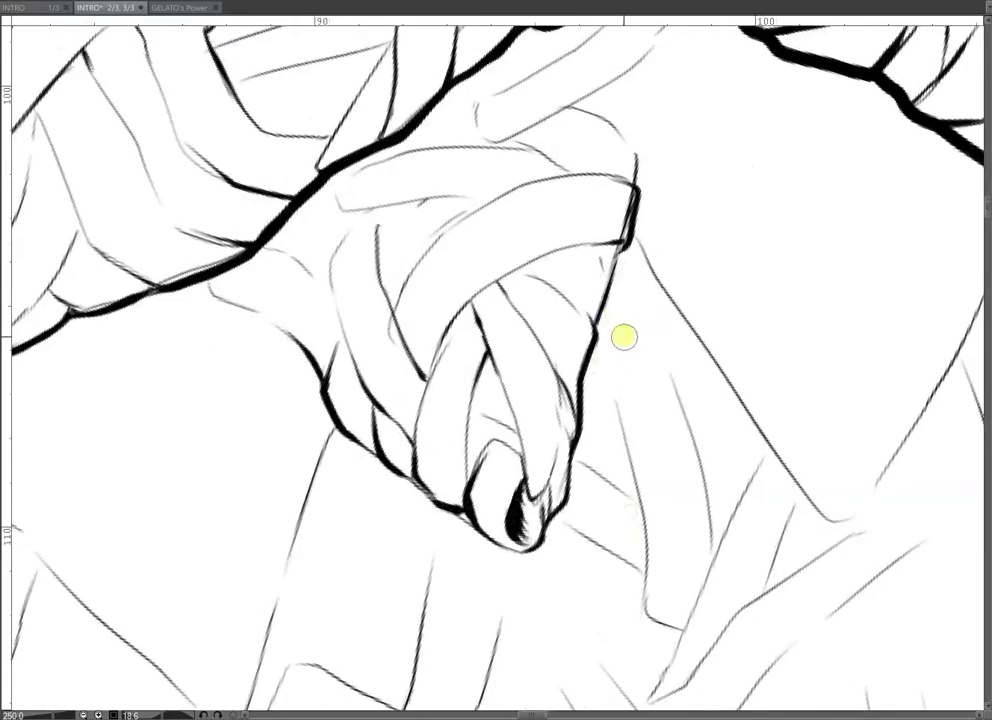
key("ctrl+minus")
key("ctrl+minus")
key("ctrl+minus")
key("ctrl+minus")
key("ctrl+minus")
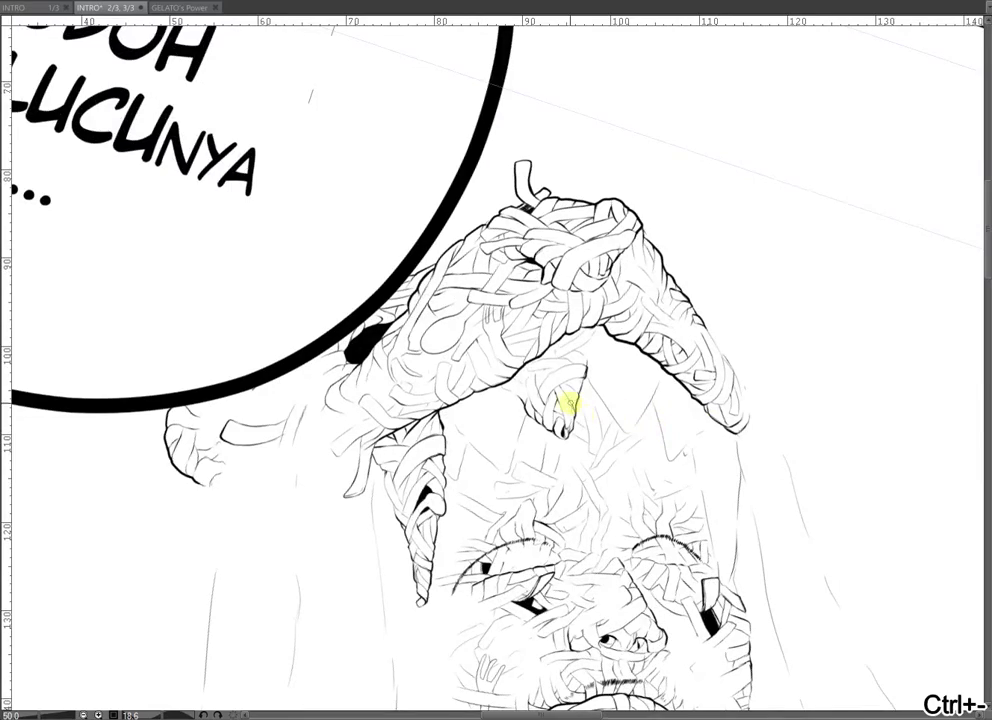
- Ink long curved strips inside the fringe spike to the left of the finished middle one
key("ctrl+plus")
key("ctrl+plus")
key("ctrl+plus")
key("ctrl+plus")
mouse_move(457, 463)
left_mouse_down()
mouse_move(412, 487)
mouse_move(348, 584)
mouse_move(352, 604)
left_mouse_up()
mouse_move(457, 418)
left_mouse_down()
mouse_move(402, 445)
mouse_move(324, 562)
left_mouse_up()
mouse_move(409, 498)
left_mouse_down()
mouse_move(452, 564)
mouse_move(417, 663)
mouse_move(418, 690)
mouse_move(443, 591)
left_mouse_up()
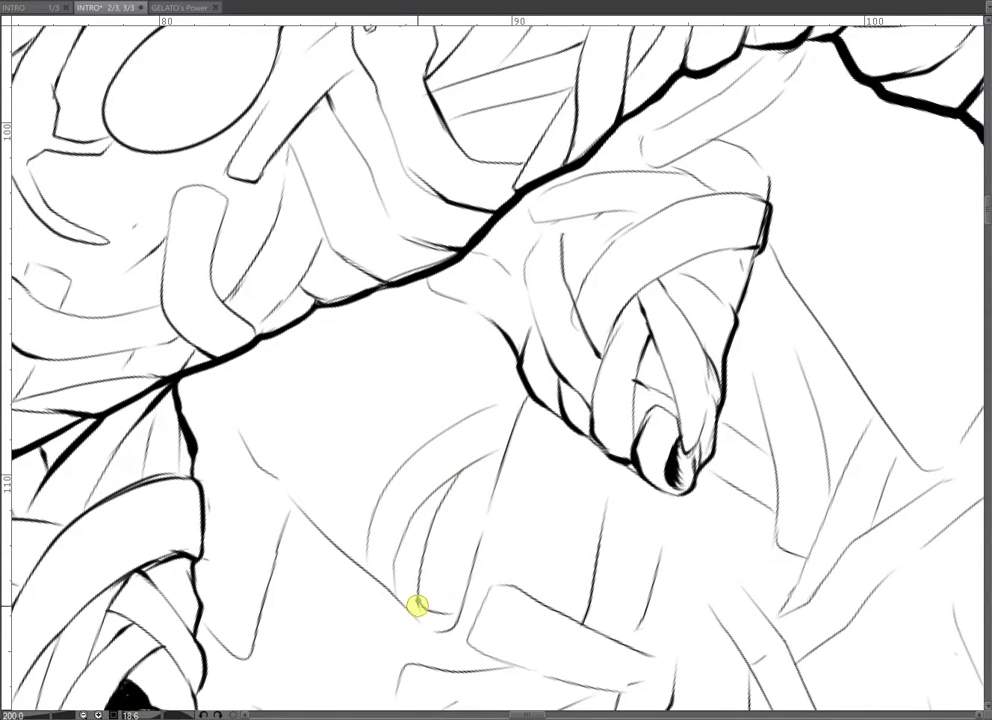
- Ink the folded tip of the left spike and short crossing strips along its right edge
mouse_move(403, 604)
left_mouse_down()
mouse_move(430, 621)
mouse_move(459, 607)
mouse_move(435, 582)
mouse_move(457, 612)
left_mouse_up()
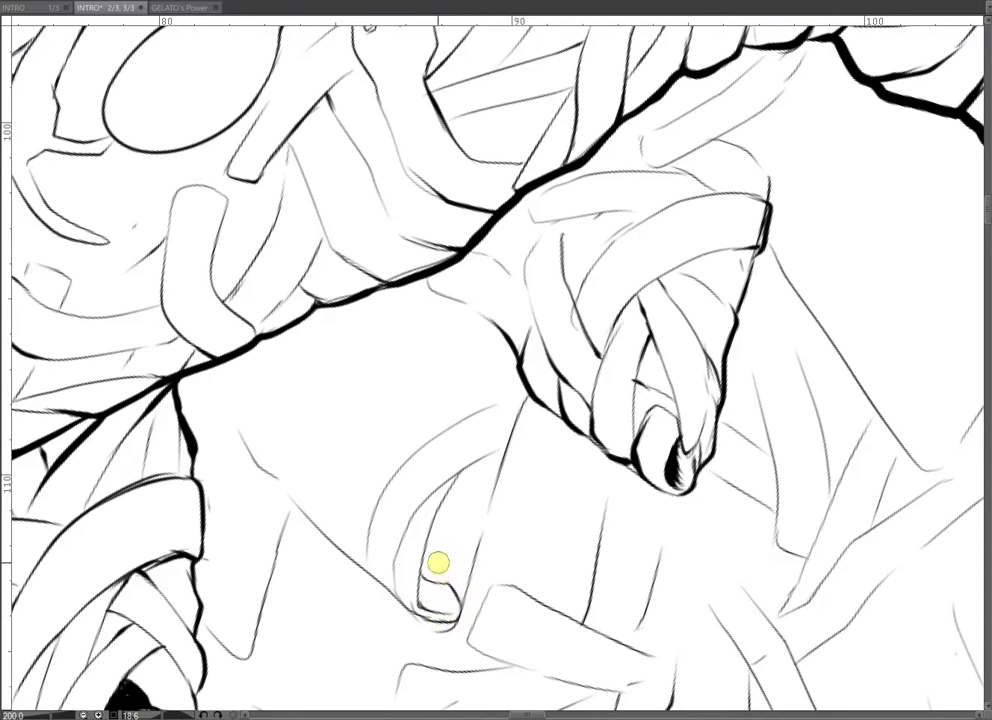
mouse_move(424, 553)
left_mouse_down()
mouse_move(478, 534)
mouse_move(449, 534)
left_mouse_up()
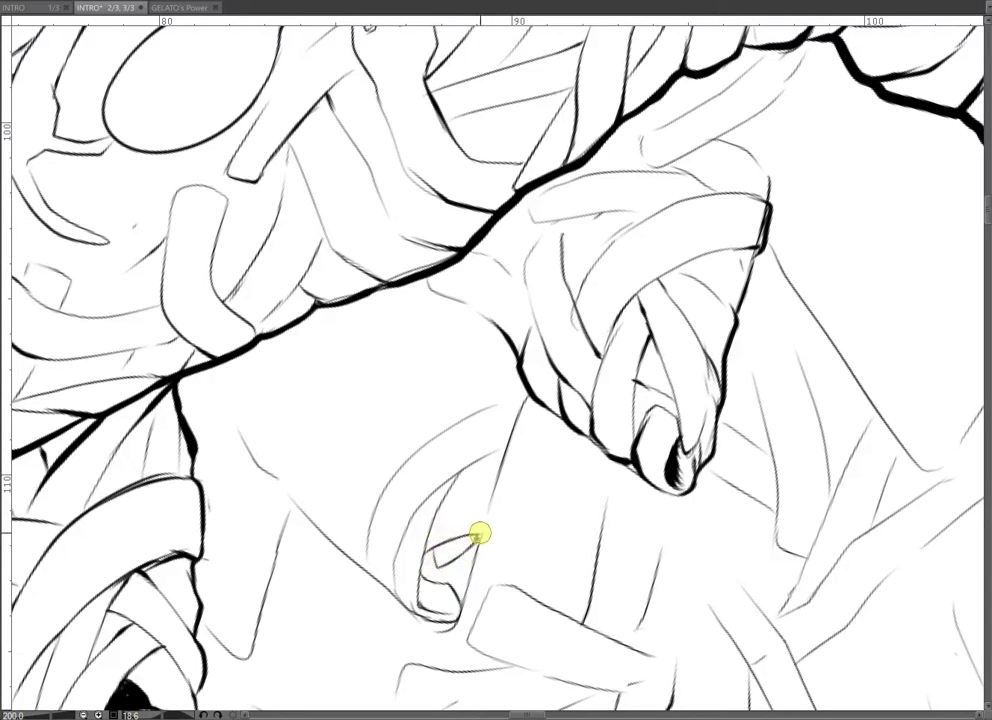
left_click_drag(486, 501, 469, 545)
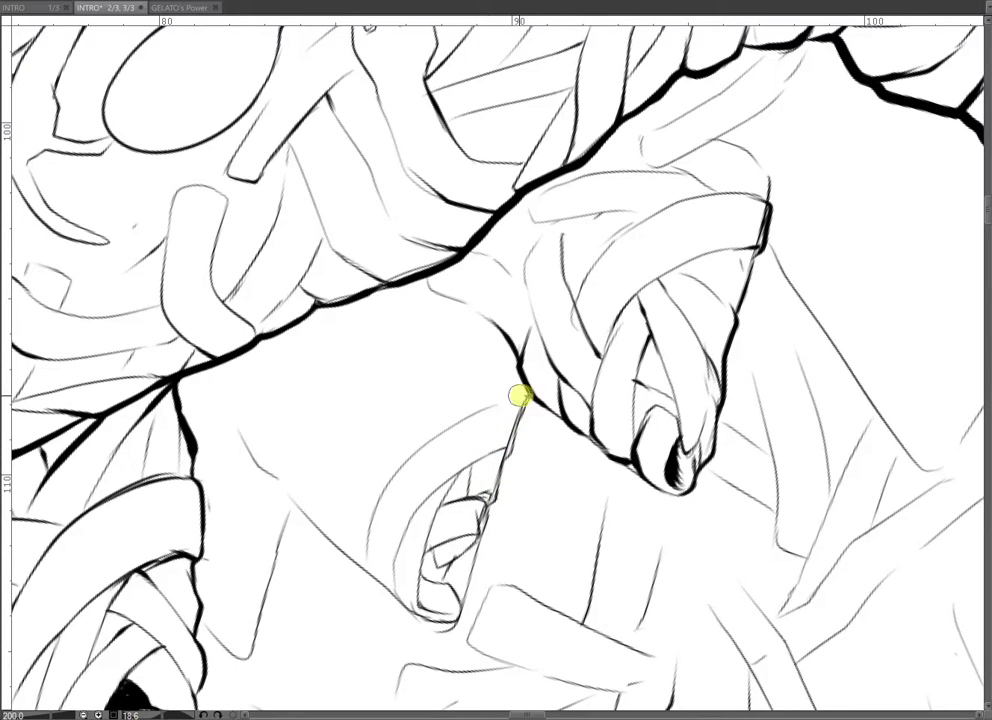
- Ink curved strips down the left side of the spike and a blunt-ended strip hanging below the wrapped hair
left_click_drag(374, 548, 397, 565)
left_click_drag(479, 445, 498, 459)
mouse_move(411, 578)
left_mouse_down()
mouse_move(399, 569)
mouse_move(380, 487)
mouse_move(348, 511)
mouse_move(361, 556)
mouse_move(394, 593)
left_mouse_up()
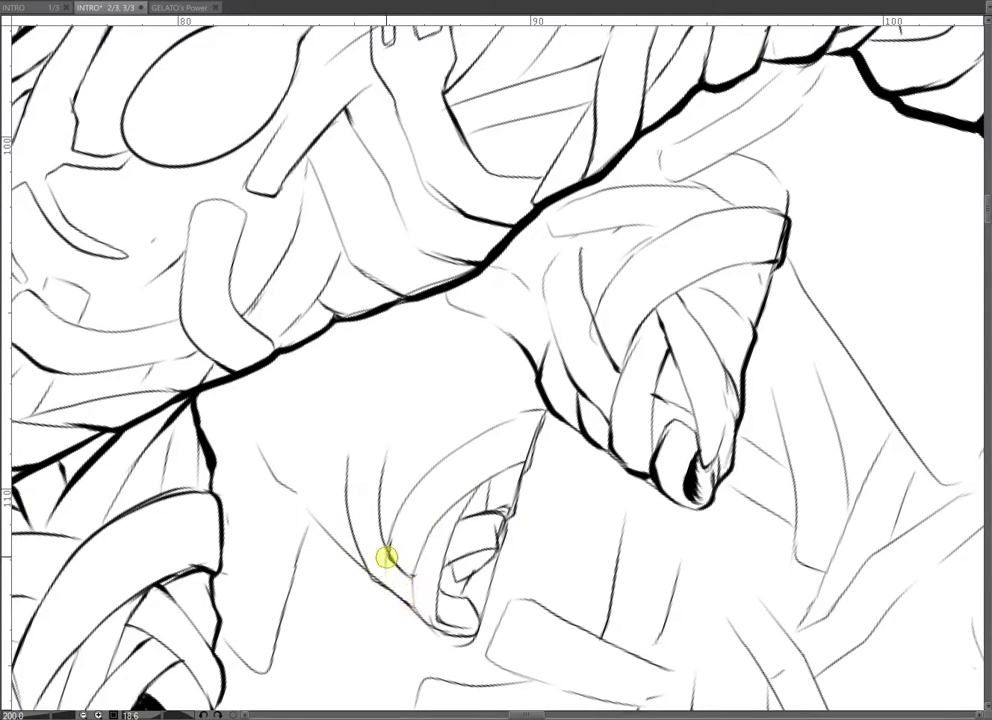
left_click_drag(424, 522, 442, 558)
left_click_drag(439, 480, 484, 538)
mouse_move(354, 442)
left_mouse_down()
mouse_move(339, 555)
mouse_move(385, 469)
left_mouse_up()
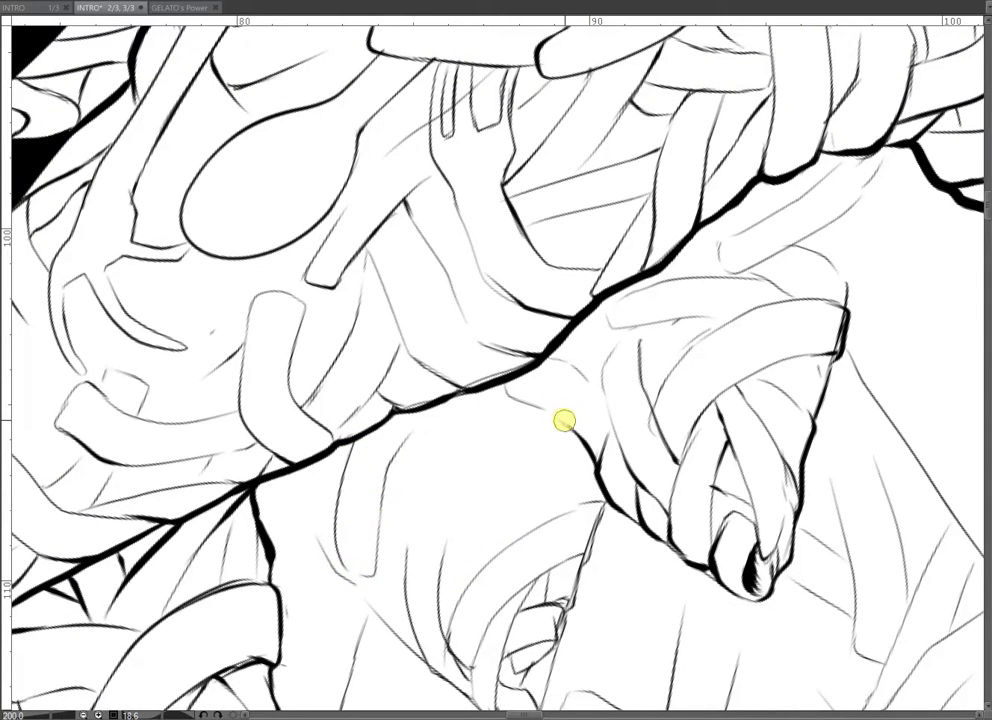
- Ink a wide curved strip across the top of the left spike, with small strips above and below it
mouse_move(506, 430)
left_mouse_down()
mouse_move(413, 478)
mouse_move(458, 511)
mouse_move(588, 473)
left_mouse_up()
left_click_drag(499, 553, 517, 487)
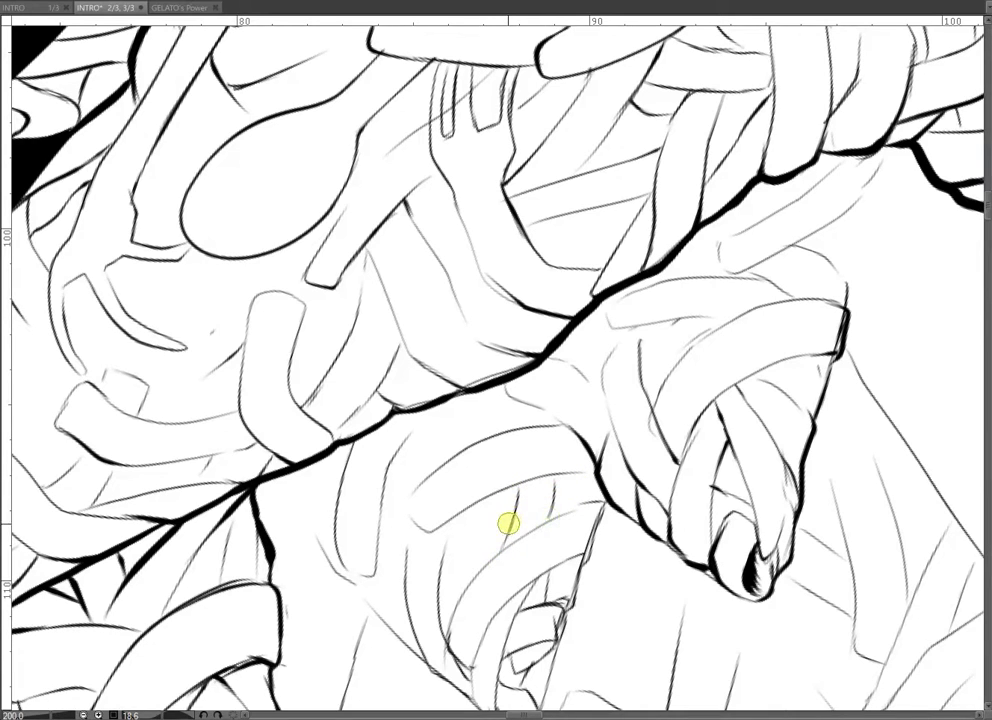
mouse_move(428, 429)
left_mouse_down()
mouse_move(453, 403)
mouse_move(494, 427)
left_mouse_up()
mouse_move(495, 520)
left_mouse_down()
mouse_move(449, 538)
mouse_move(463, 512)
mouse_move(440, 564)
left_mouse_up()
- Thicken the wide strip's lower edge and the left spike's contour along its right edge, tip and lower left side
left_click_drag(597, 469, 533, 482)
key("ctrl+z")
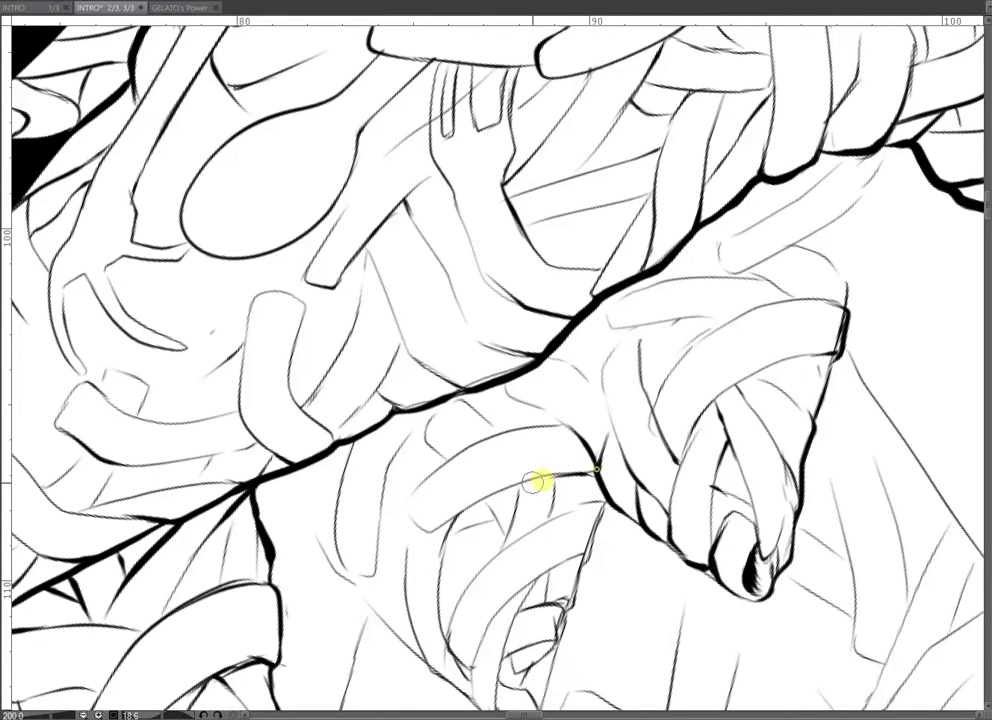
left_click_drag(597, 470, 495, 491)
mouse_move(615, 506)
left_mouse_down()
mouse_move(604, 424)
mouse_move(553, 537)
left_mouse_up()
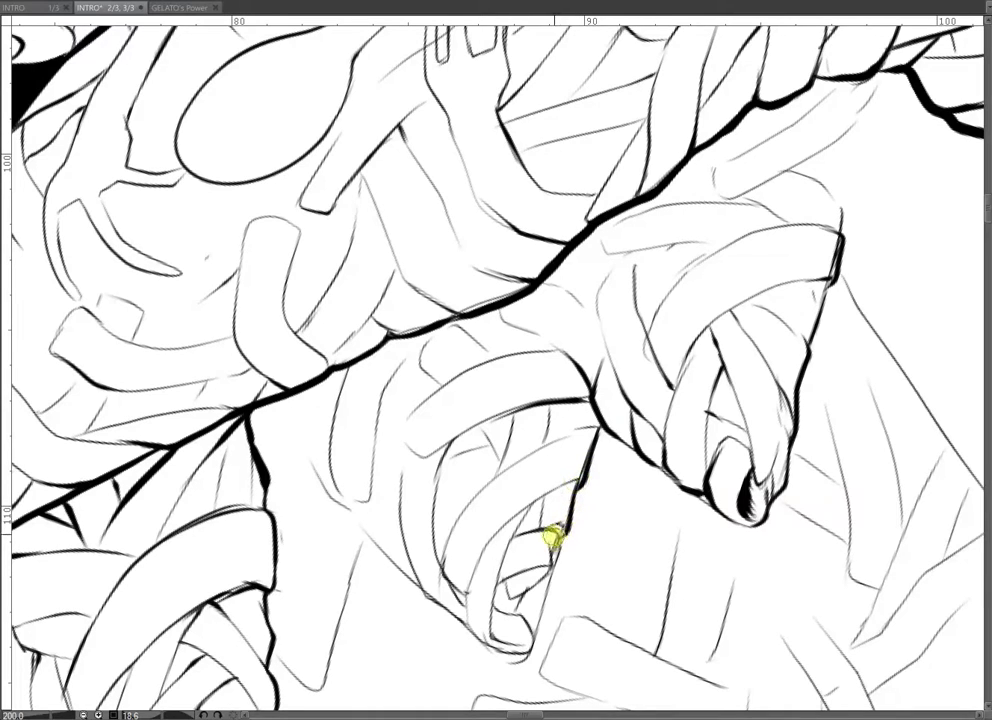
mouse_move(540, 605)
left_mouse_down()
mouse_move(551, 583)
mouse_move(547, 638)
mouse_move(528, 662)
mouse_move(495, 675)
left_mouse_up()
key("p")
mouse_move(516, 596)
left_mouse_down()
mouse_move(558, 549)
mouse_move(521, 614)
left_mouse_up()
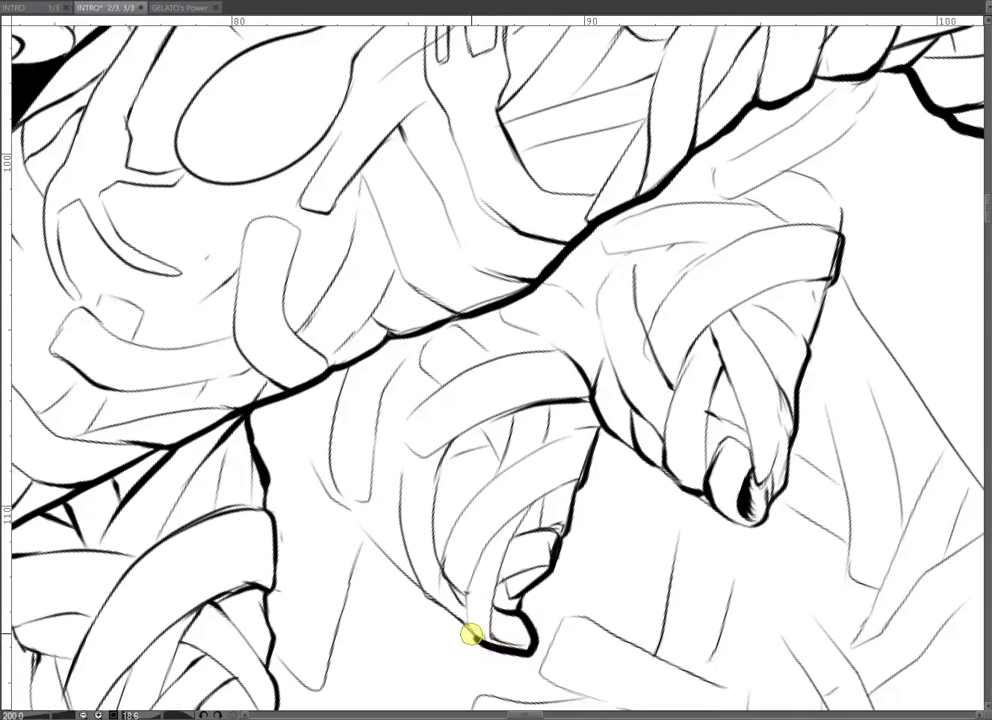
mouse_move(463, 631)
left_mouse_down()
mouse_move(429, 598)
mouse_move(411, 561)
mouse_move(405, 469)
left_mouse_up()
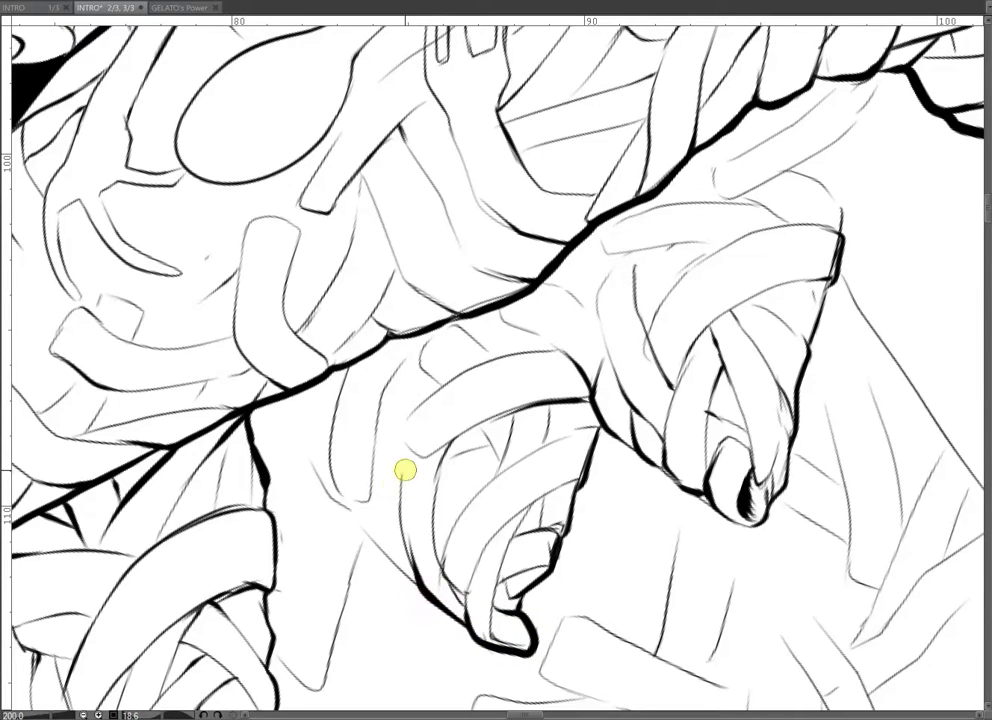
key("ctrl+minus")
left_click_drag(768, 499, 684, 446)
left_click_drag(773, 467, 740, 460)
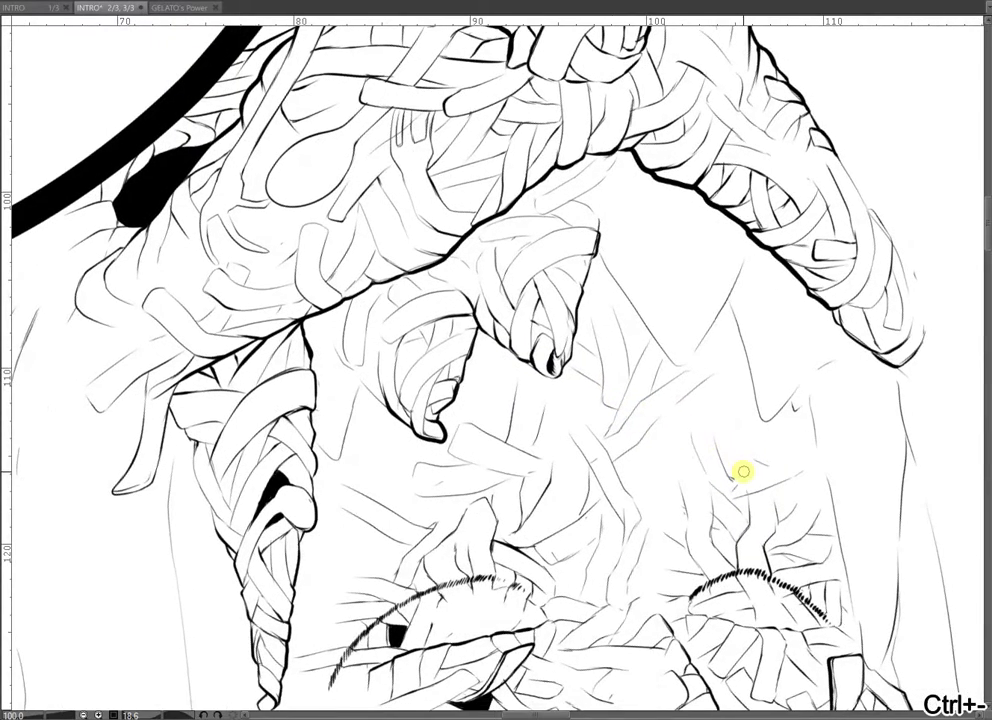
left_click(974, 718)
left_click(989, 677)
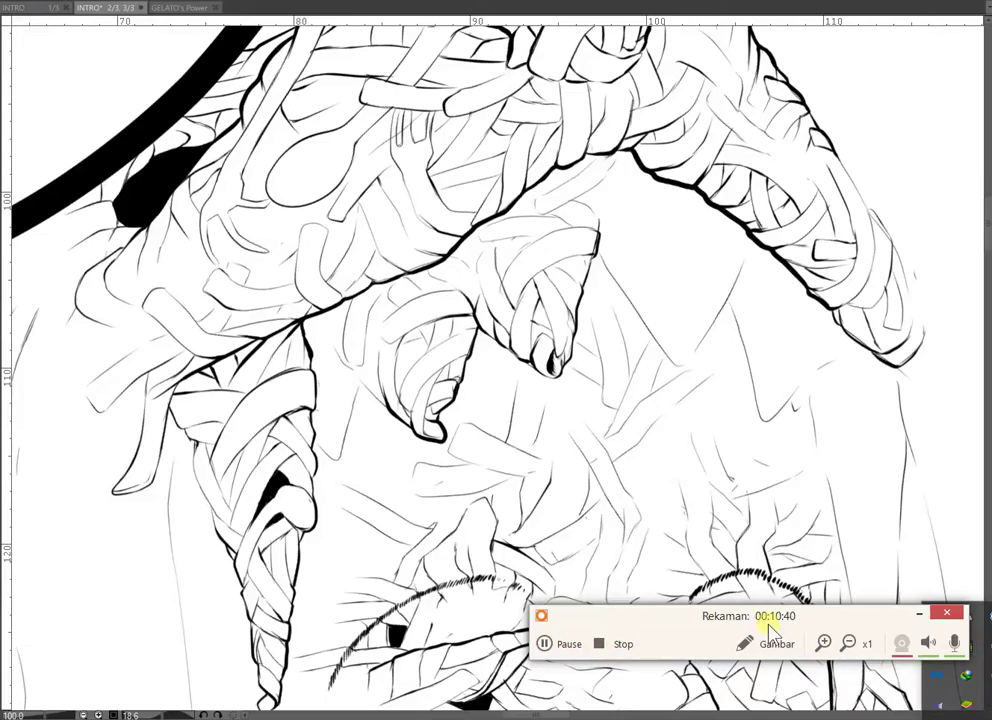
scroll(765, 508, "up", 2)
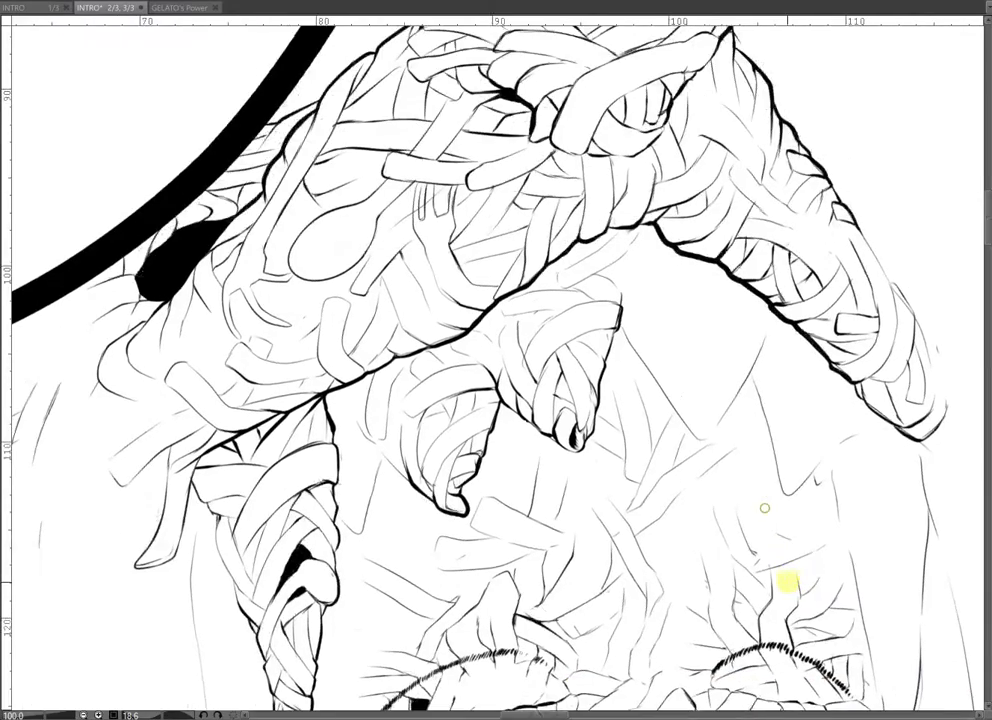
- Strengthen the left contour of the newly outlined spike and ink a short strip edge beside it
key("ctrl+plus")
key("ctrl+plus")
key("ctrl+plus")
key("ctrl+plus")
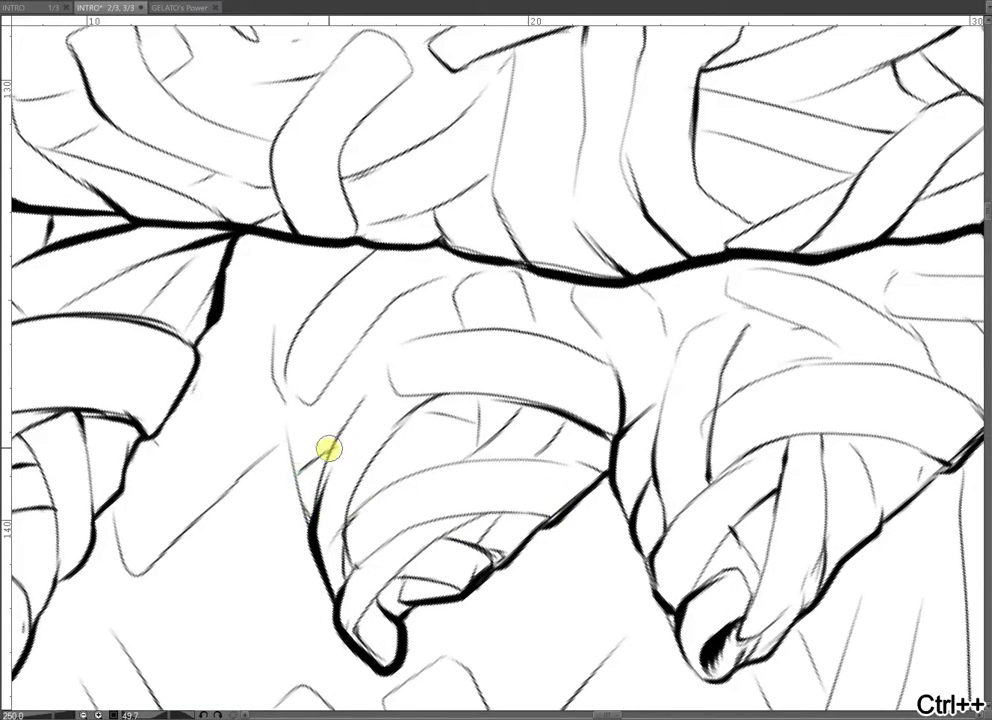
mouse_move(321, 422)
left_mouse_down()
mouse_move(284, 404)
mouse_move(298, 454)
mouse_move(316, 457)
left_mouse_up()
left_click_drag(465, 385, 533, 452)
- Ink a small spike between the long left spike and the middle spike, with curved overlapping strips and a darkened right contour
left_click_drag(437, 425, 532, 403)
left_click_drag(447, 452, 467, 500)
left_click_drag(693, 497, 829, 473)
mouse_move(514, 527)
left_mouse_down()
mouse_move(522, 451)
mouse_move(495, 416)
left_mouse_up()
mouse_move(559, 494)
left_mouse_down()
mouse_move(522, 402)
mouse_move(465, 448)
left_mouse_up()
mouse_move(473, 567)
left_mouse_down()
mouse_move(509, 499)
mouse_move(511, 451)
left_mouse_up()
mouse_move(496, 524)
left_mouse_down()
mouse_move(509, 458)
mouse_move(517, 472)
mouse_move(459, 443)
mouse_move(492, 497)
mouse_move(444, 511)
mouse_move(440, 520)
mouse_move(459, 545)
left_mouse_up()
mouse_move(576, 425)
left_mouse_down()
mouse_move(555, 452)
mouse_move(557, 370)
mouse_move(582, 284)
mouse_move(546, 262)
left_mouse_up()
mouse_move(524, 322)
left_mouse_down()
mouse_move(539, 409)
mouse_move(542, 401)
mouse_move(543, 412)
mouse_move(566, 413)
mouse_move(570, 403)
mouse_move(575, 450)
mouse_move(558, 493)
mouse_move(567, 484)
mouse_move(528, 521)
mouse_move(518, 511)
mouse_move(488, 551)
mouse_move(509, 537)
mouse_move(476, 561)
mouse_move(482, 552)
mouse_move(458, 523)
mouse_move(494, 521)
left_mouse_up()
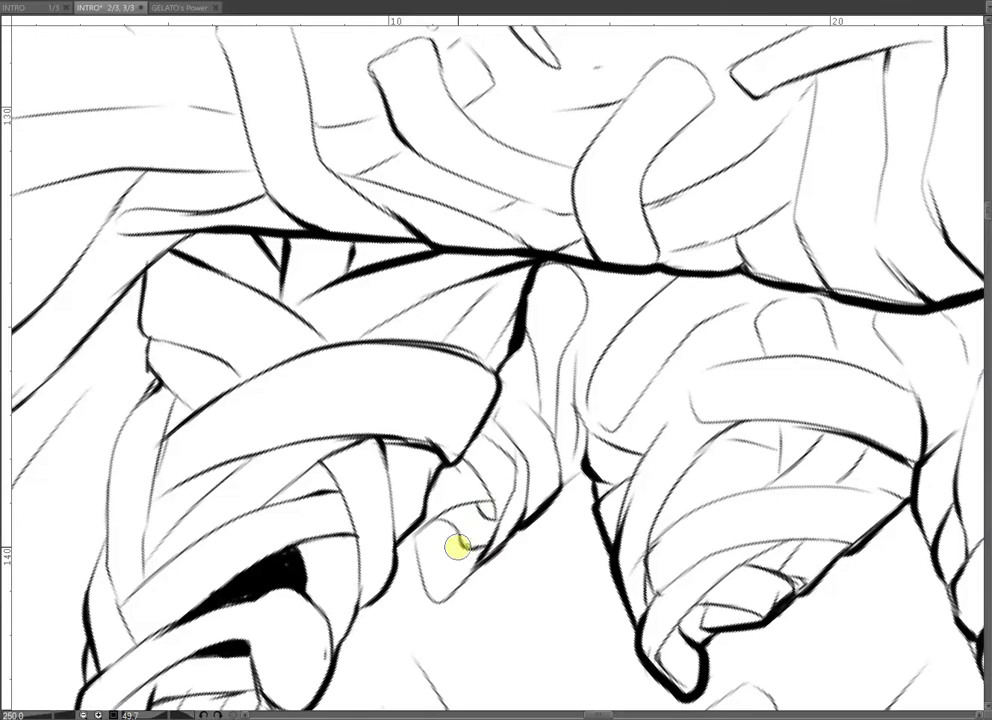
- Undo the last strokes at the small spike's tip, then ink its folded strip ends and contour
key("ctrl+z")
key("ctrl+z")
key("ctrl+z")
mouse_move(462, 541)
left_mouse_down()
mouse_move(427, 562)
mouse_move(446, 591)
left_mouse_up()
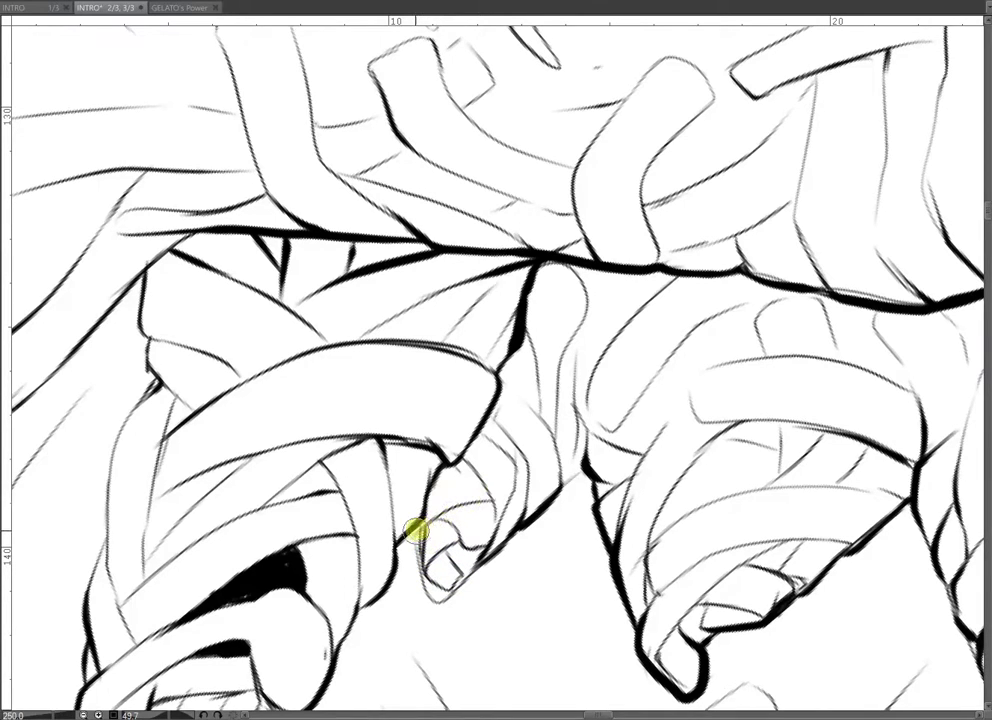
mouse_move(421, 530)
left_mouse_down()
mouse_move(423, 569)
mouse_move(457, 584)
mouse_move(463, 575)
mouse_move(446, 549)
mouse_move(459, 532)
mouse_move(484, 547)
mouse_move(480, 560)
mouse_move(448, 554)
mouse_move(468, 543)
mouse_move(472, 564)
mouse_move(557, 492)
mouse_move(555, 450)
mouse_move(555, 488)
mouse_move(580, 468)
left_mouse_up()
- Darken the strip edges at the top of the middle spike just below the hairline, and the strip edges inside its lower part
key("ctrl+minus")
key("ctrl+minus")
key("ctrl+minus")
key("ctrl+minus")
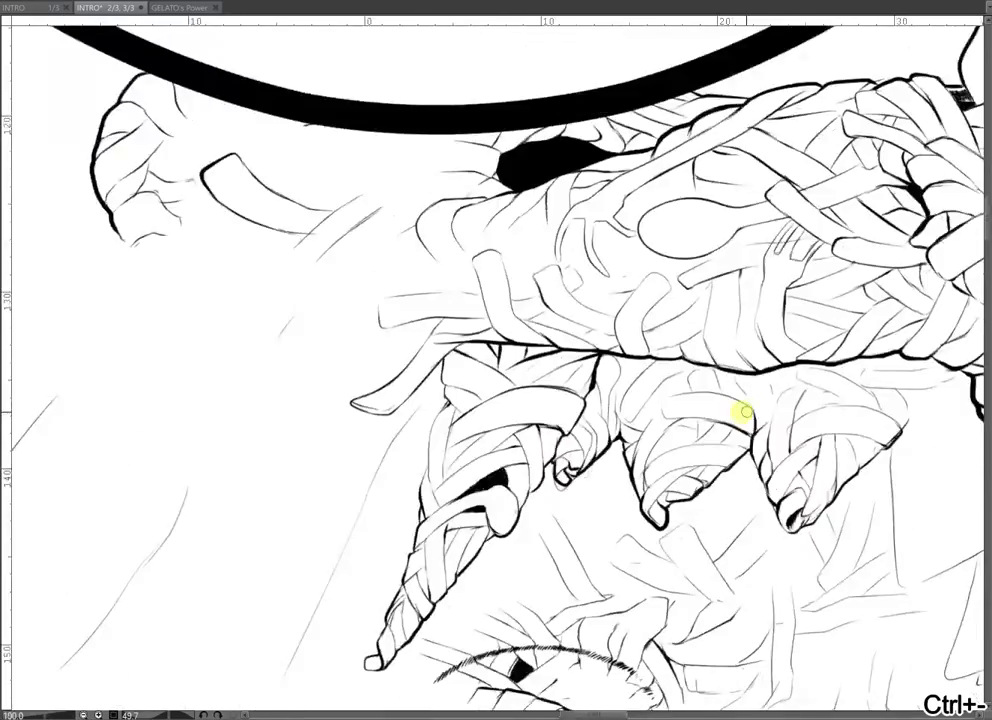
left_click_drag(702, 425, 572, 489)
left_click_drag(766, 467, 602, 413)
left_click_drag(775, 423, 627, 410)
key("ctrl+plus")
key("ctrl+plus")
key("ctrl+plus")
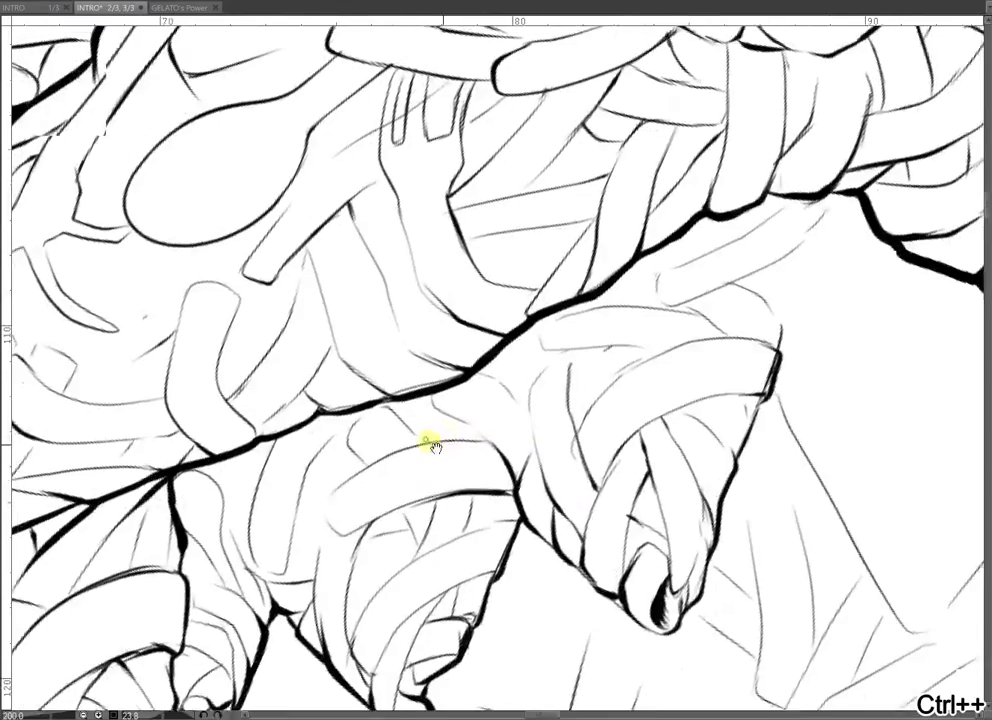
mouse_move(419, 408)
left_mouse_down()
mouse_move(403, 416)
mouse_move(392, 454)
left_mouse_up()
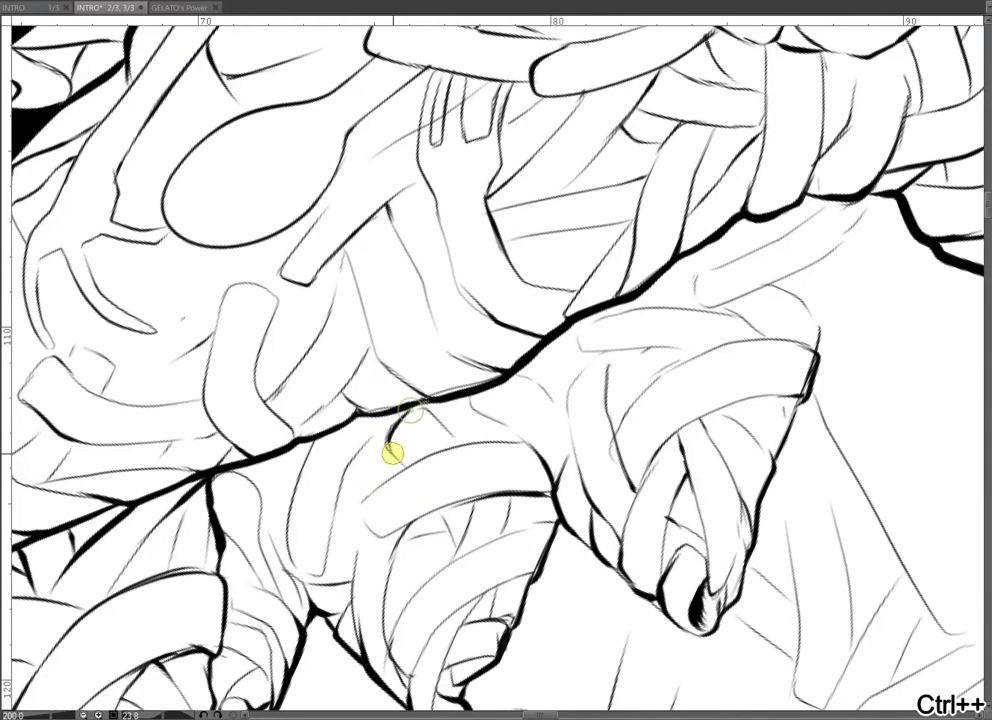
left_click_drag(313, 439, 298, 479)
left_click_drag(388, 417, 349, 463)
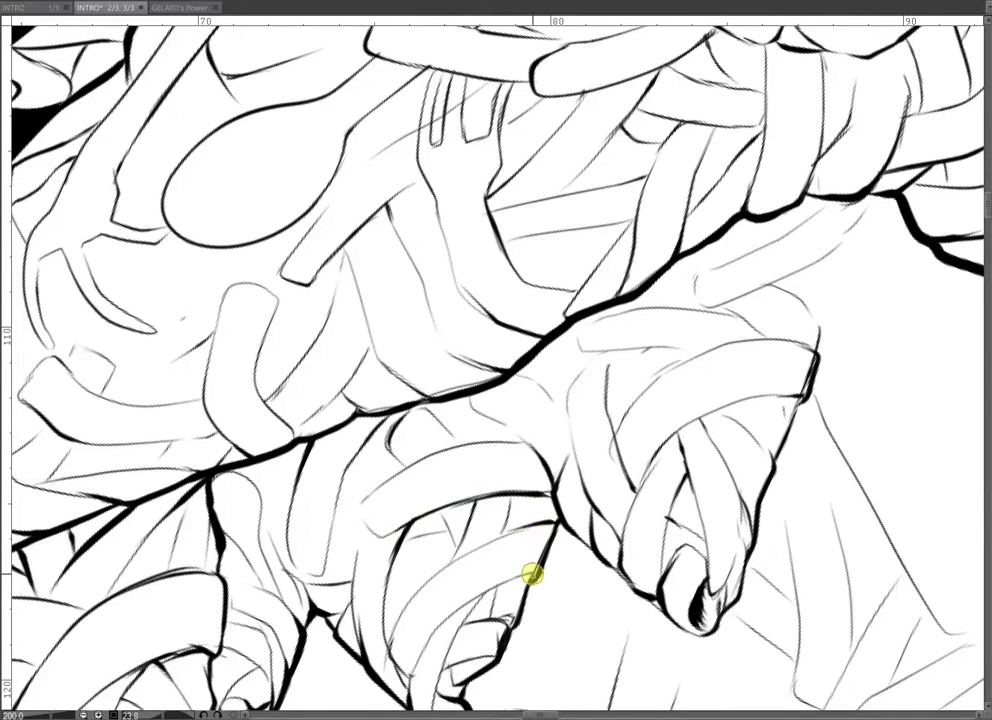
left_click_drag(499, 586, 465, 606)
- Thicken the upper and lower edges of the wide strip wrapped across the spike with the black-filled curl
left_click_drag(654, 454, 587, 493)
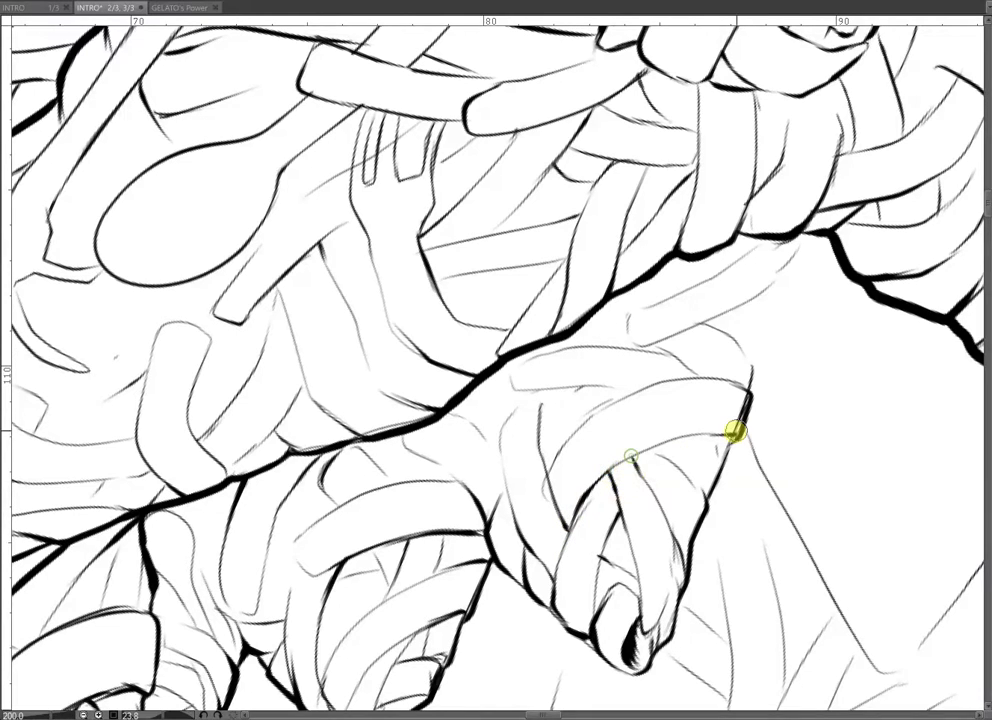
left_click_drag(721, 432, 663, 439)
mouse_move(738, 398)
left_mouse_down()
mouse_move(727, 423)
mouse_move(616, 423)
left_mouse_up()
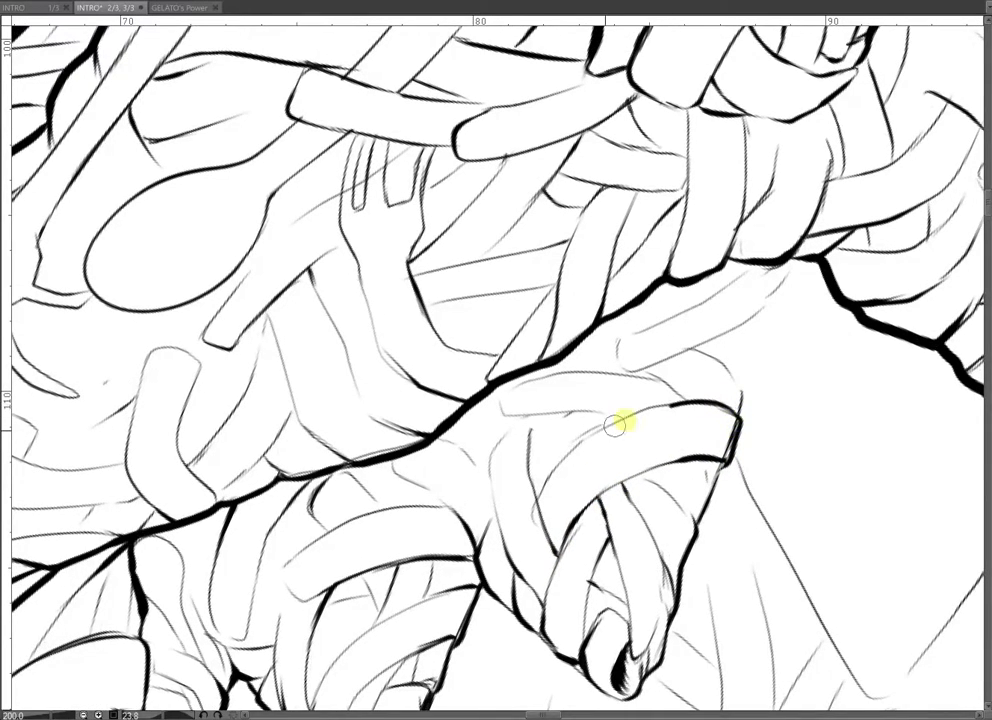
left_click_drag(781, 435, 729, 315)
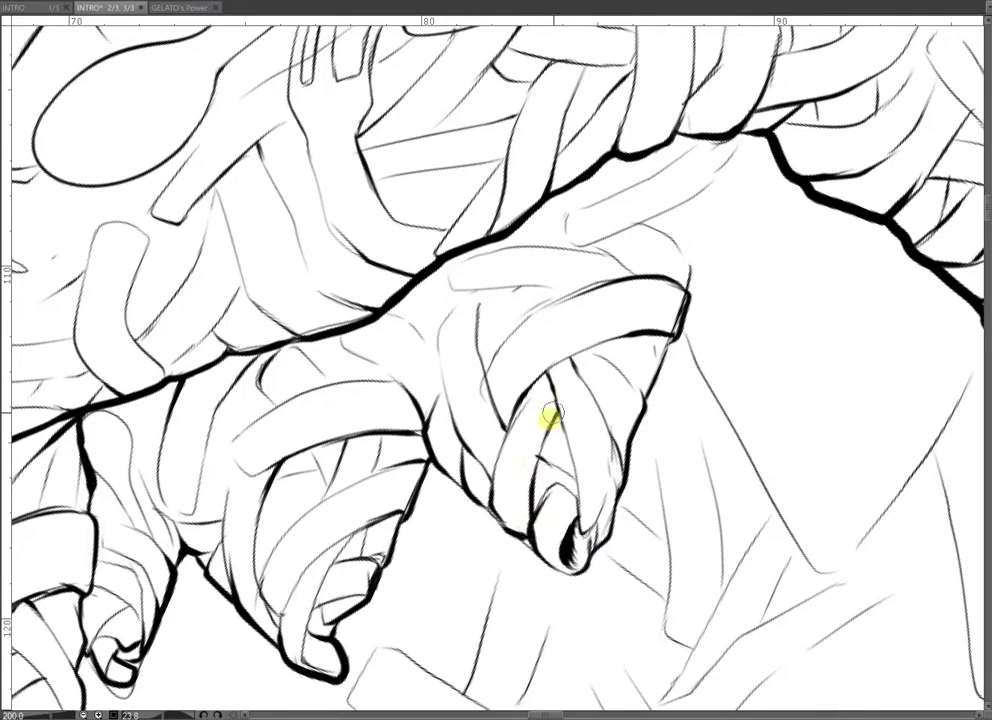
key("ctrl+minus")
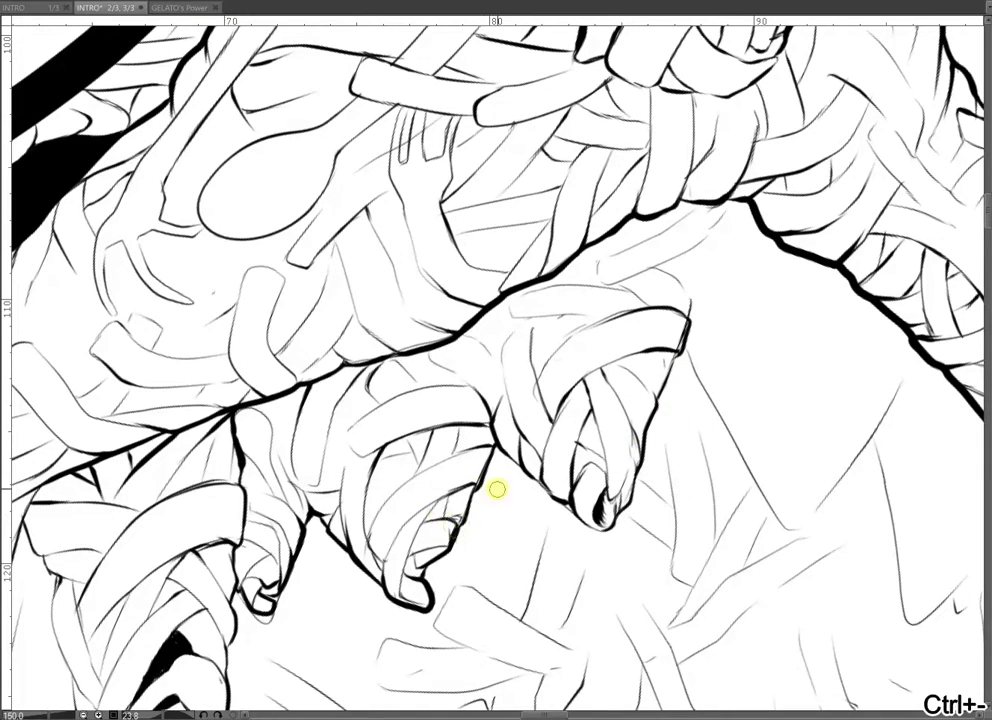
scroll(587, 409, "down", 1)
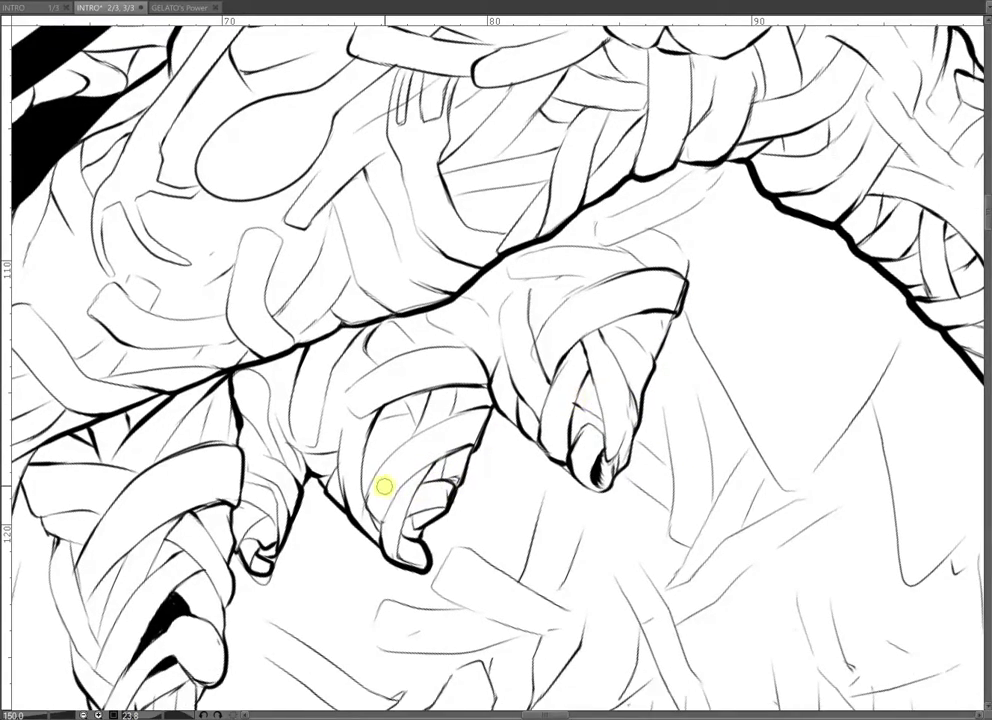
key("ctrl+plus")
key("ctrl+plus")
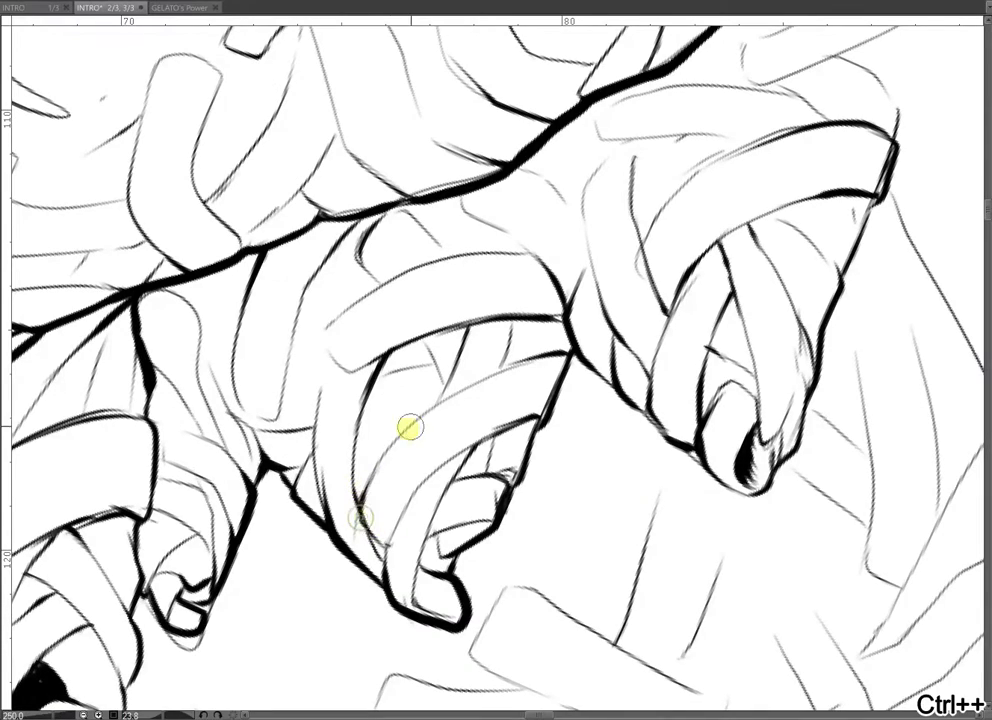
left_click_drag(760, 351, 632, 510)
left_click_drag(765, 413, 550, 533)
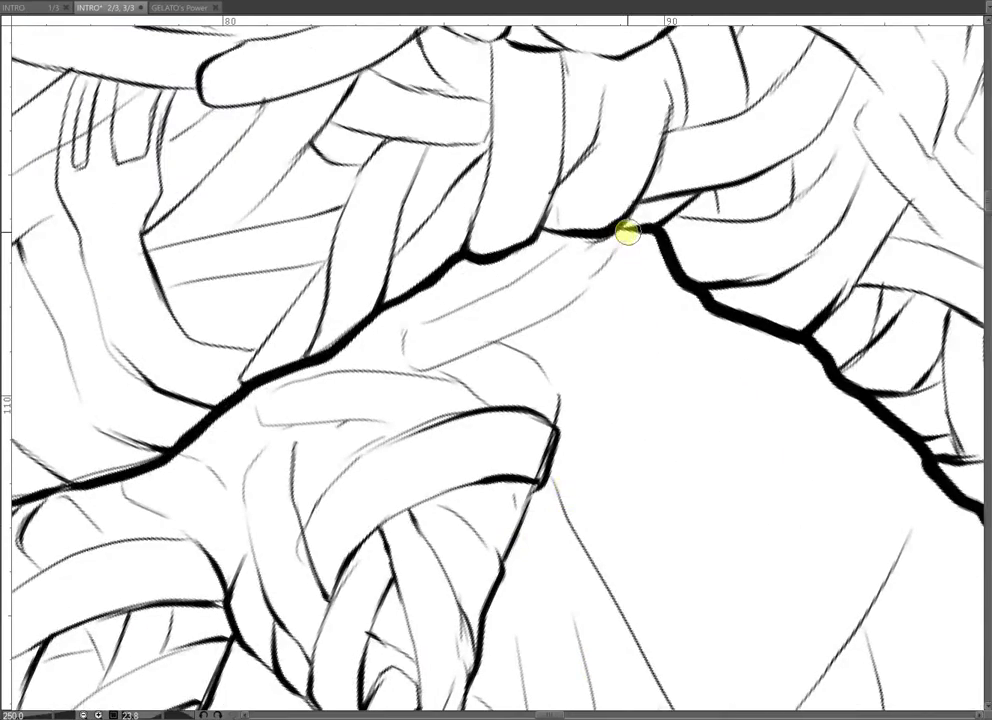
- Examine the inked fringe spikes in relation to the whole wrapped head and the surrounding page
key("ctrl+minus")
scroll(720, 427, "down", 2)
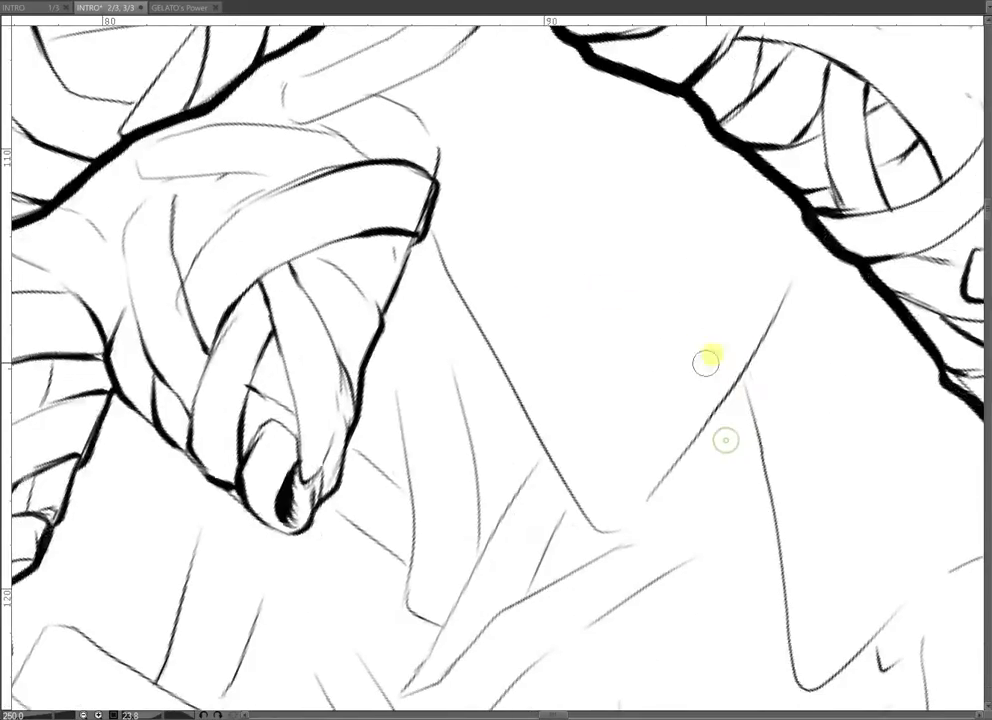
key("ctrl+minus")
key("ctrl+minus")
scroll(779, 498, "down", 2)
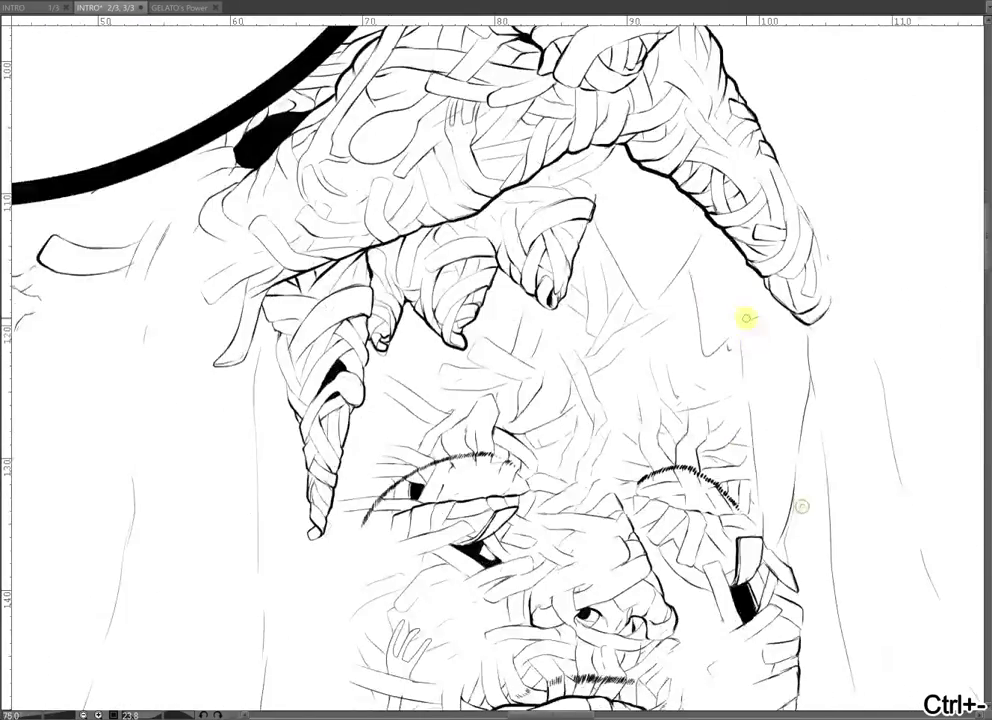
key("ctrl+minus")
key("ctrl+minus")
key("ctrl+minus")
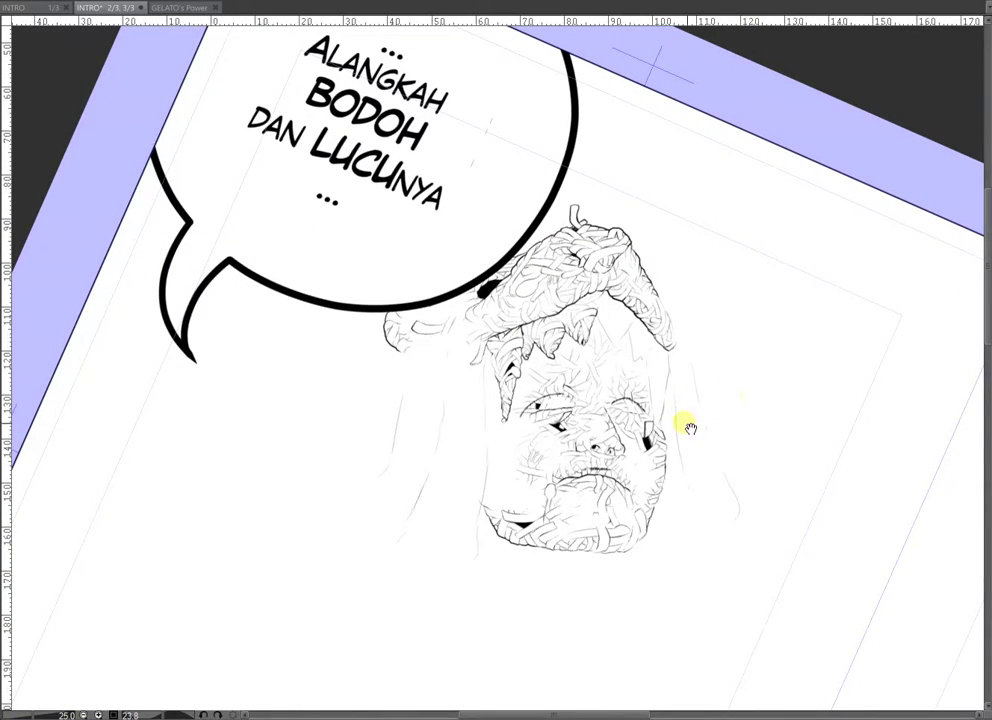
- Ink a round-ended curved strip on the forehead beside the black-curled spike, with a tapering folded strip beneath it
key("ctrl+plus")
key("ctrl+plus")
key("ctrl+plus")
key("ctrl+plus")
key("ctrl+plus")
key("ctrl+plus")
key("ctrl+plus")
mouse_move(598, 441)
left_mouse_down()
mouse_move(592, 382)
mouse_move(626, 453)
left_mouse_up()
left_click_drag(620, 436, 635, 518)
left_click_drag(591, 444, 629, 522)
mouse_move(522, 518)
left_mouse_down()
mouse_move(559, 457)
mouse_move(595, 444)
left_mouse_up()
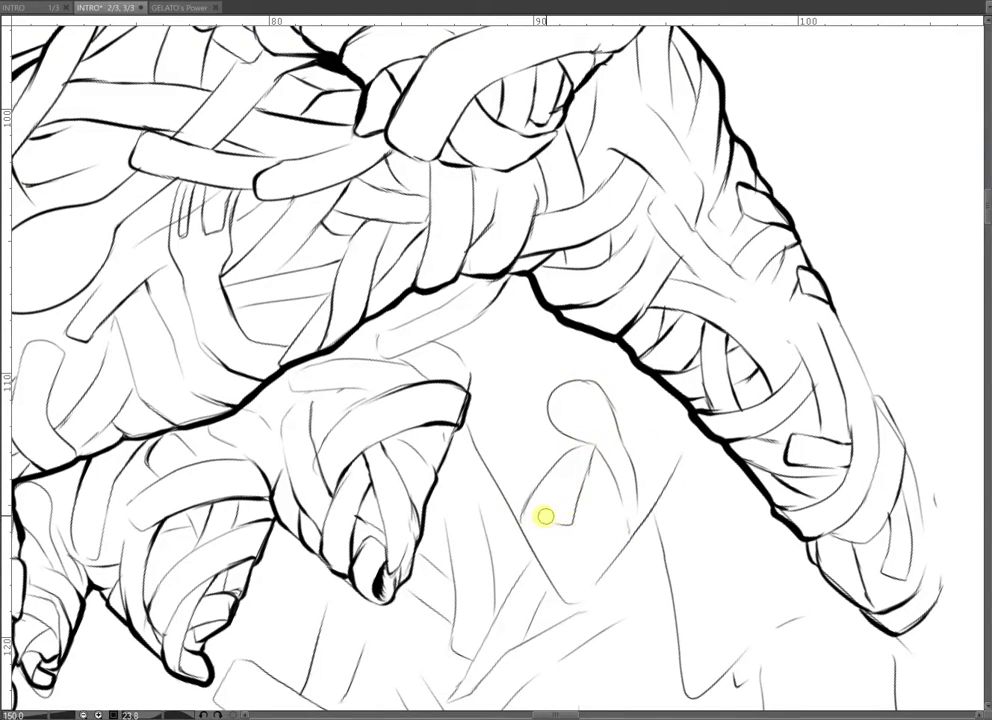
left_click_drag(671, 424, 677, 476)
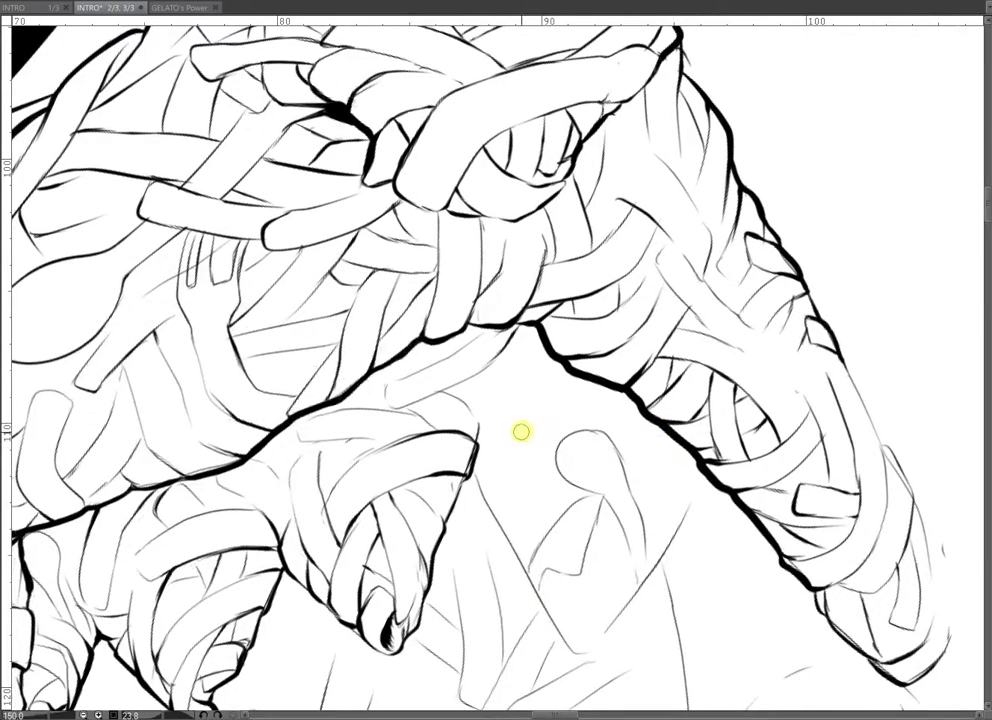
- Ink a bent arm-like strip ending in a spread-fingered hand below the hair's right lock, with upright strip edges beside it
left_click_drag(764, 564, 710, 398)
left_click_drag(672, 446, 706, 494)
key("ctrl+z")
left_click_drag(655, 443, 731, 505)
left_click_drag(660, 462, 735, 535)
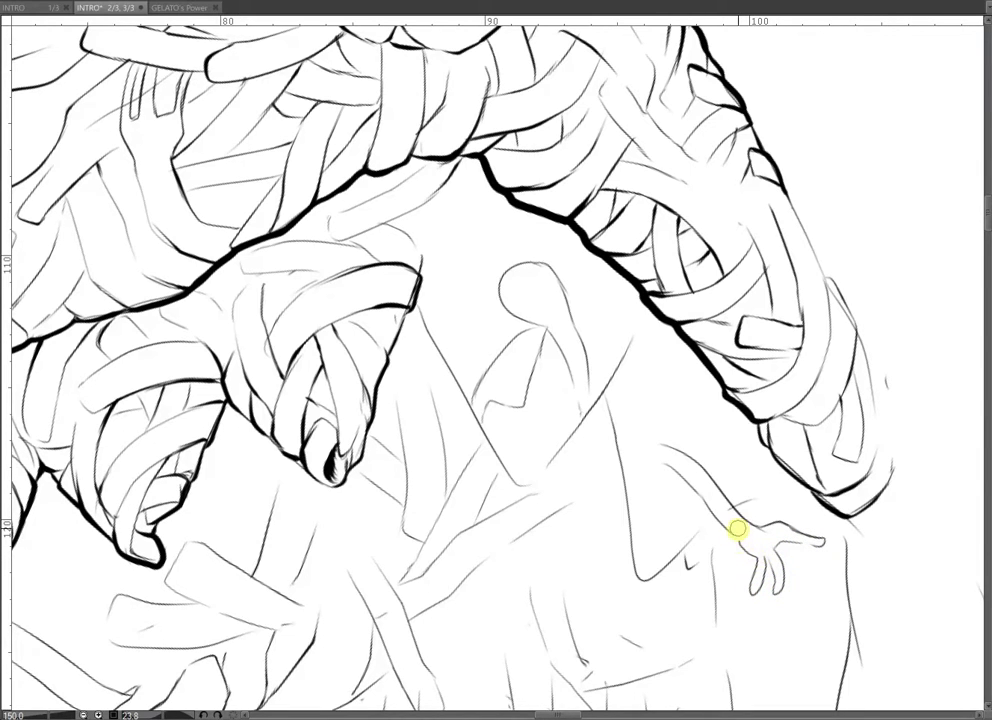
scroll(775, 503, "down", 1)
mouse_move(662, 400)
left_mouse_down()
mouse_move(667, 486)
mouse_move(642, 478)
left_mouse_up()
left_click_drag(671, 432, 733, 529)
- Fill the left side of the spike with the round-ended strip using slanted, overlapping strips reaching up toward the hairline
left_click_drag(508, 441, 539, 360)
left_click_drag(490, 419, 525, 341)
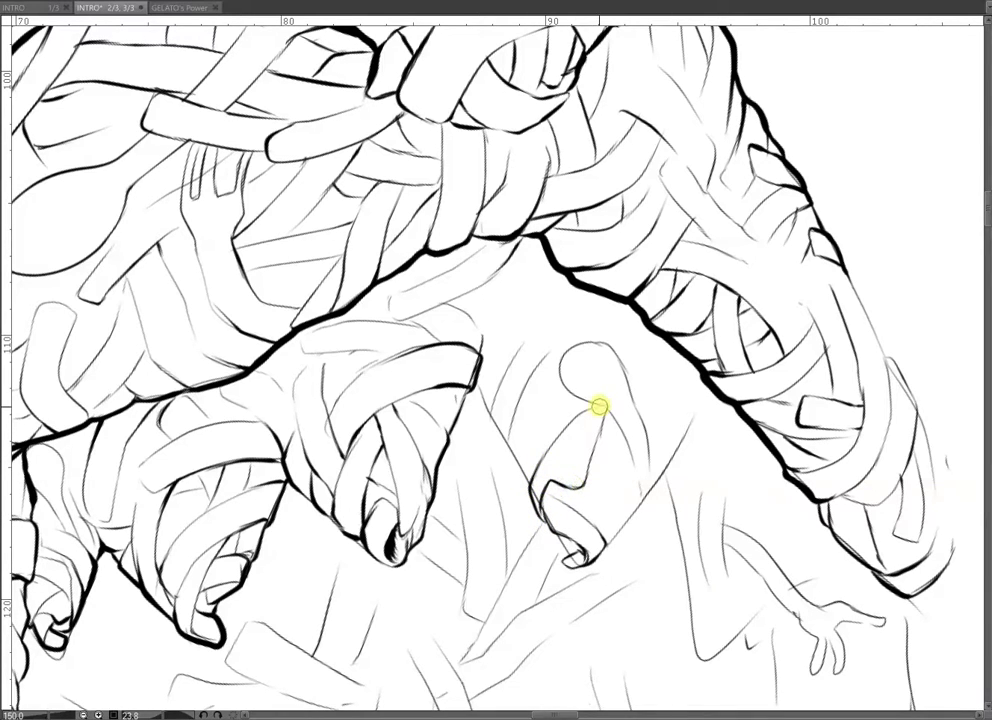
scroll(635, 474, "up", 1)
scroll(565, 430, "up", 1)
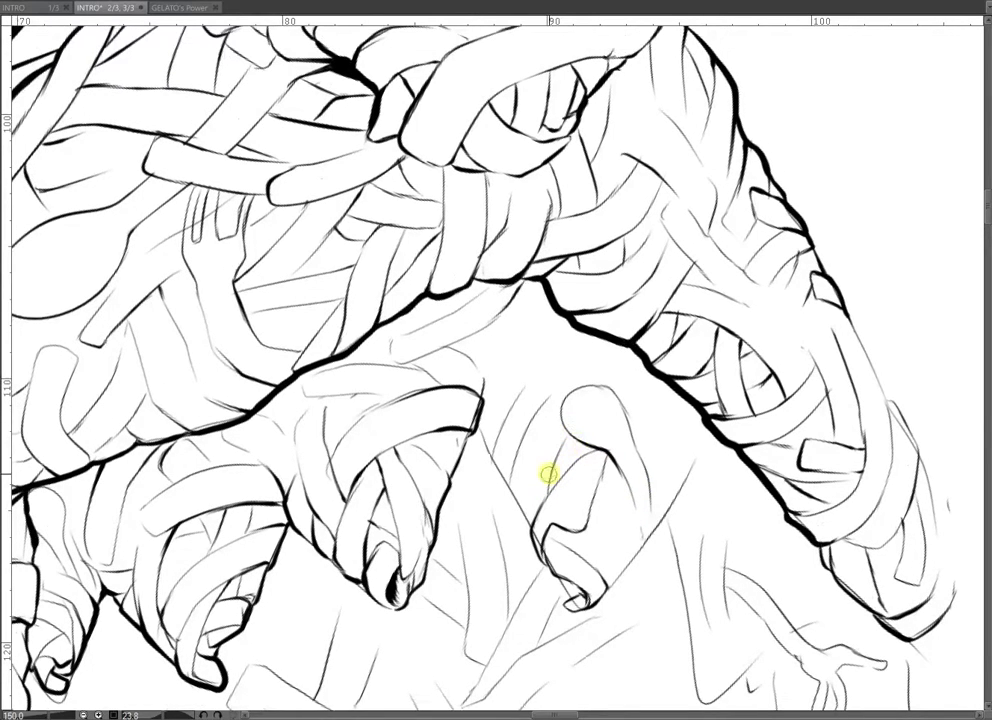
left_click_drag(533, 425, 531, 483)
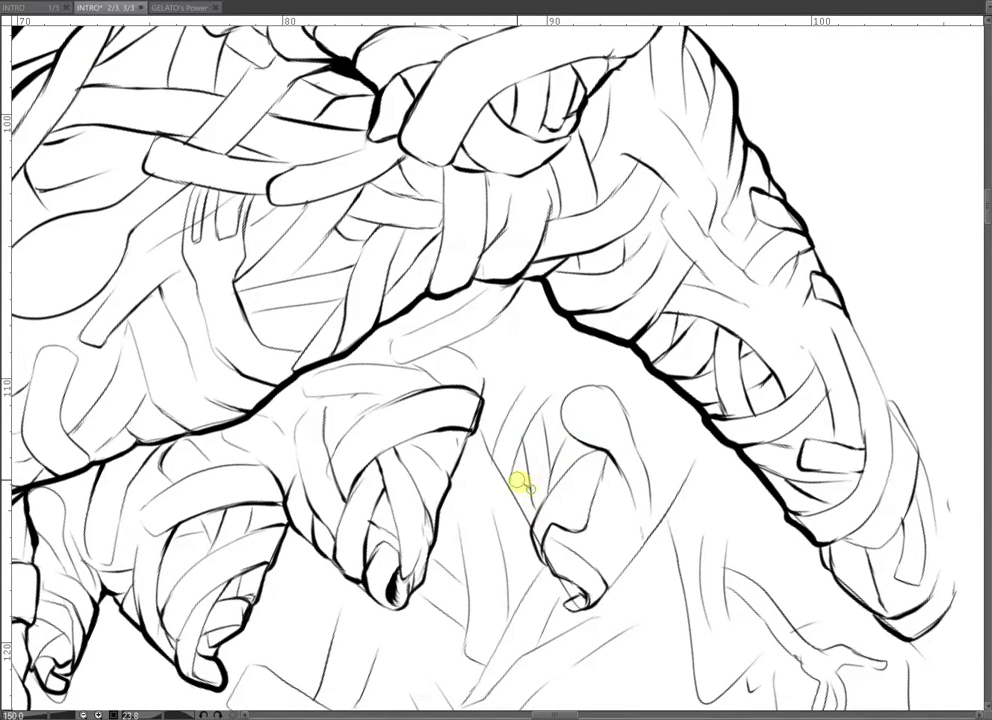
scroll(538, 458, "up", 1)
mouse_move(489, 458)
left_mouse_down()
mouse_move(512, 388)
mouse_move(524, 415)
mouse_move(566, 364)
mouse_move(579, 398)
left_mouse_up()
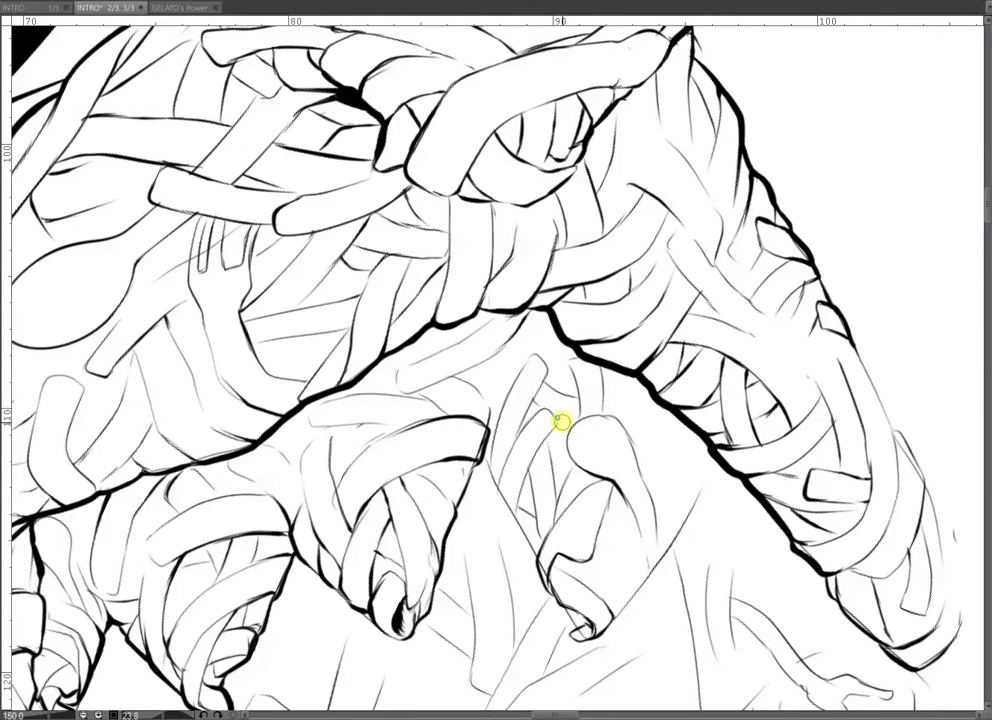
- Ink short crossing strips along the right side of the spike with the round-ended strip, up to the thick hair contour
mouse_move(659, 471)
left_mouse_down()
mouse_move(678, 437)
mouse_move(699, 447)
left_mouse_up()
mouse_move(701, 452)
left_mouse_down()
mouse_move(675, 487)
mouse_move(669, 546)
left_mouse_up()
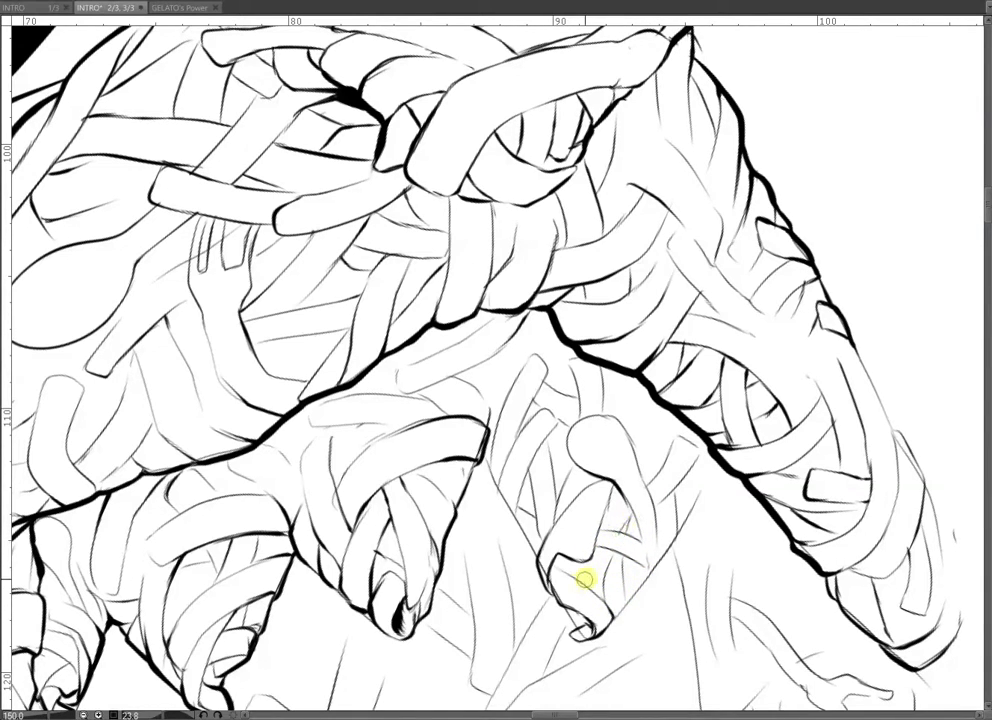
left_click_drag(696, 470, 644, 478)
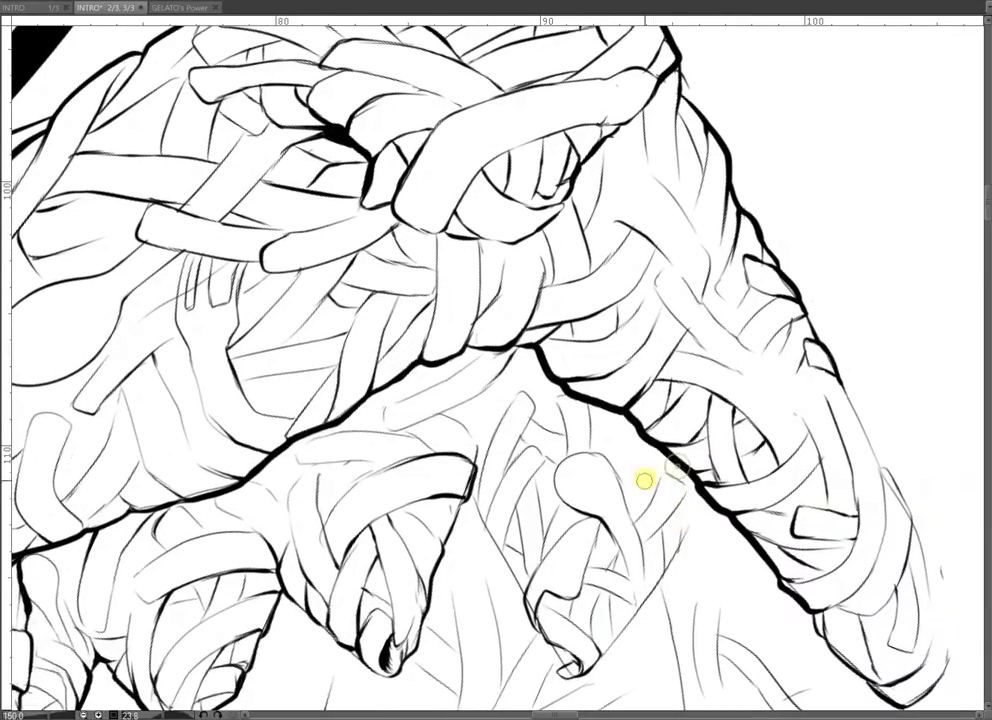
scroll(650, 420, "down", 5)
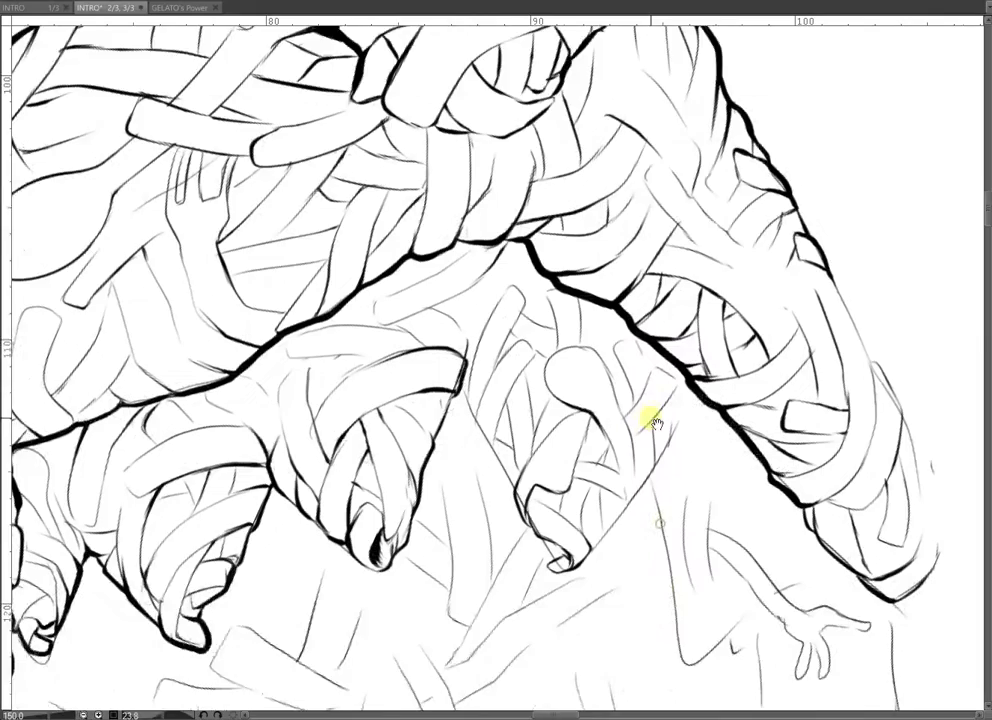
- Erase the pointed tip of the spike beside the hand and ink a blunt wrapped end and a slanted strip behind the arm
left_click_drag(671, 409, 658, 400)
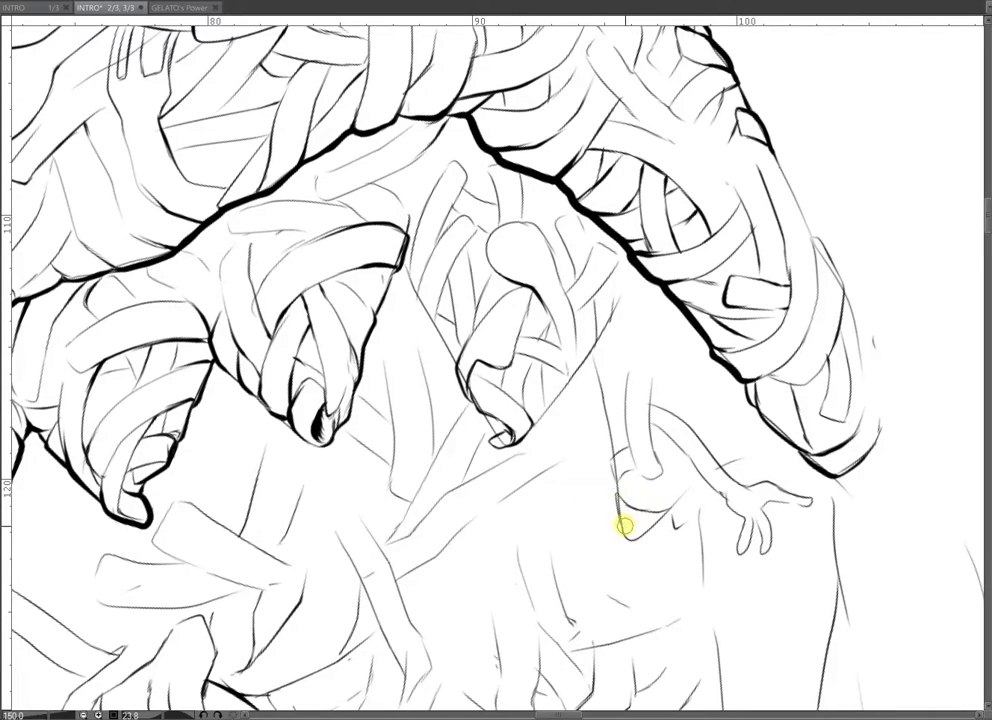
key("e")
left_click_drag(629, 552, 631, 536)
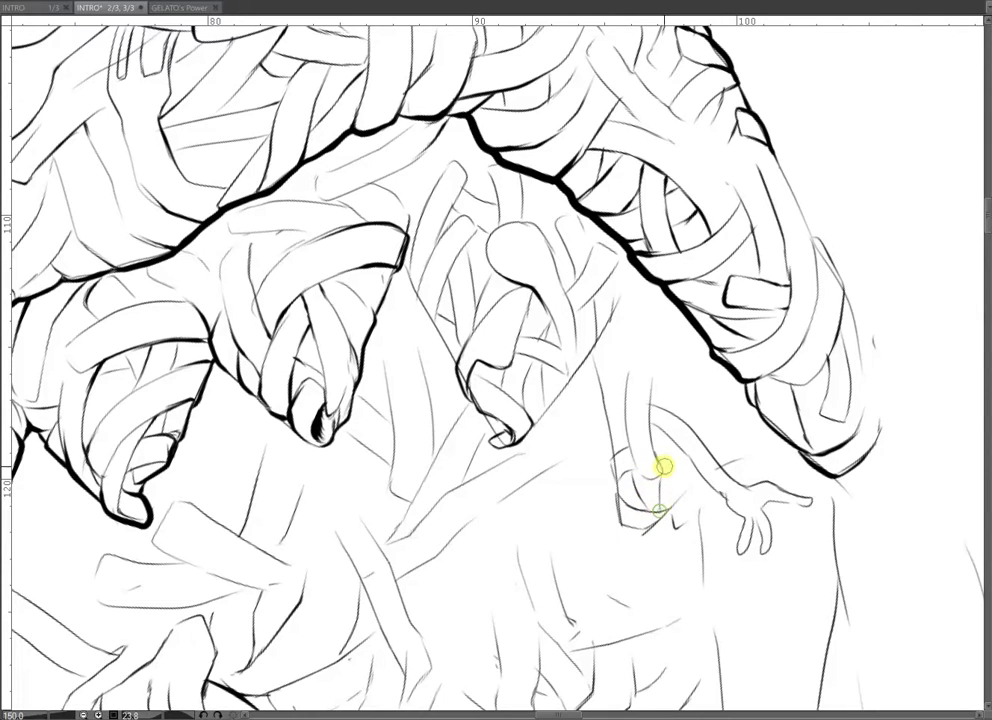
left_click_drag(681, 410, 683, 367)
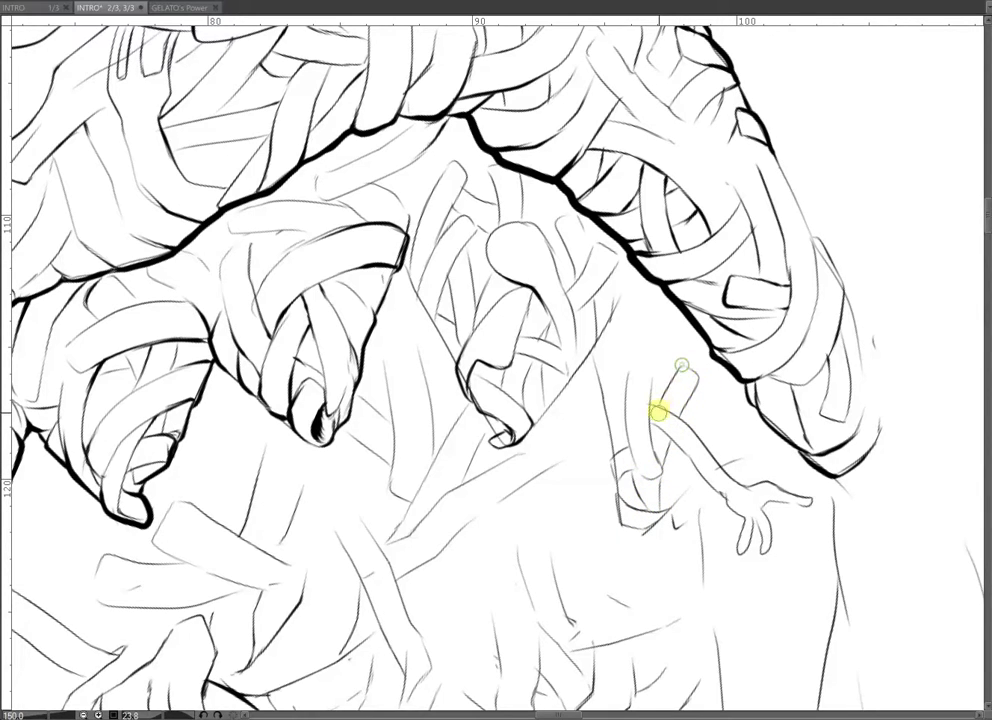
- Ink an arched strip above the arm and short slanted strips filling the gap up to the thick hair contour
scroll(658, 437, "up", 3)
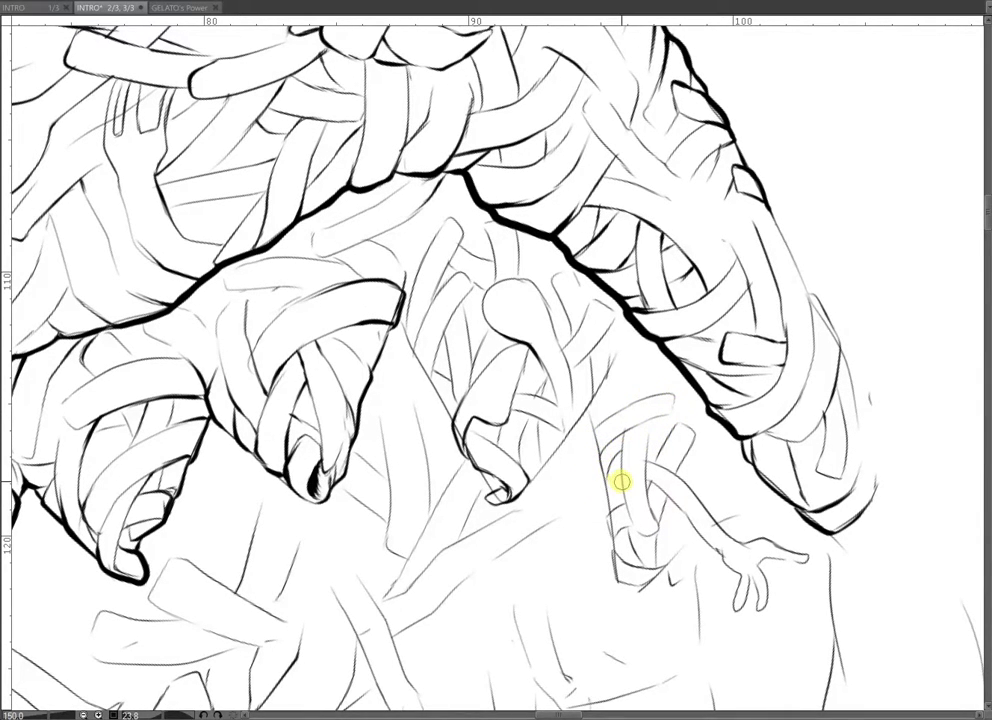
left_click_drag(661, 509, 663, 543)
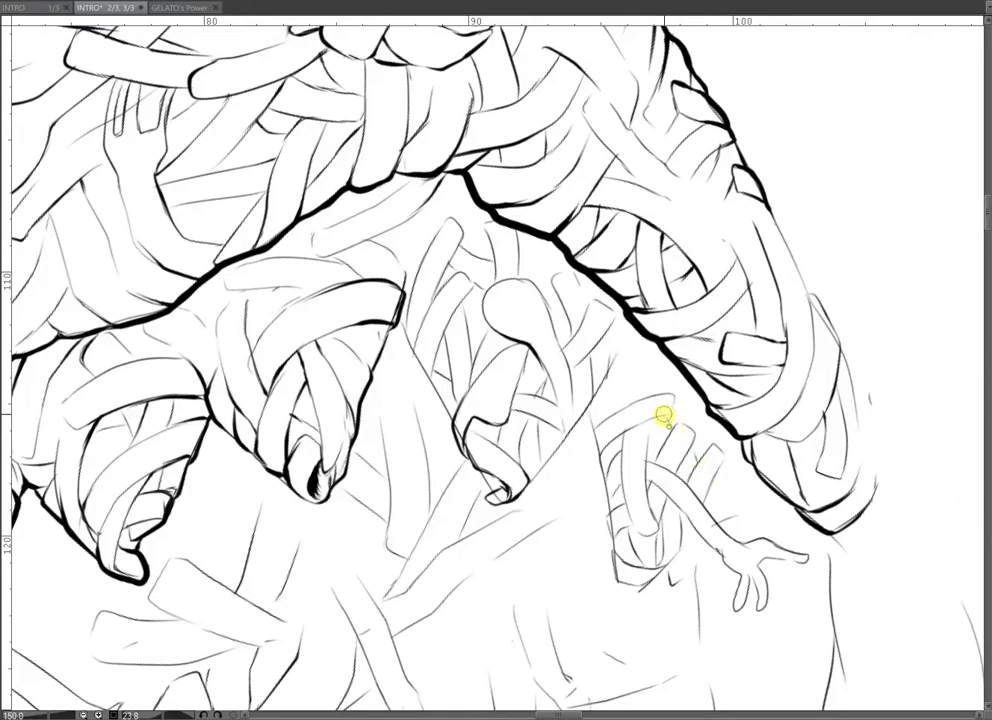
mouse_move(647, 425)
left_mouse_down()
mouse_move(669, 447)
mouse_move(646, 445)
left_mouse_up()
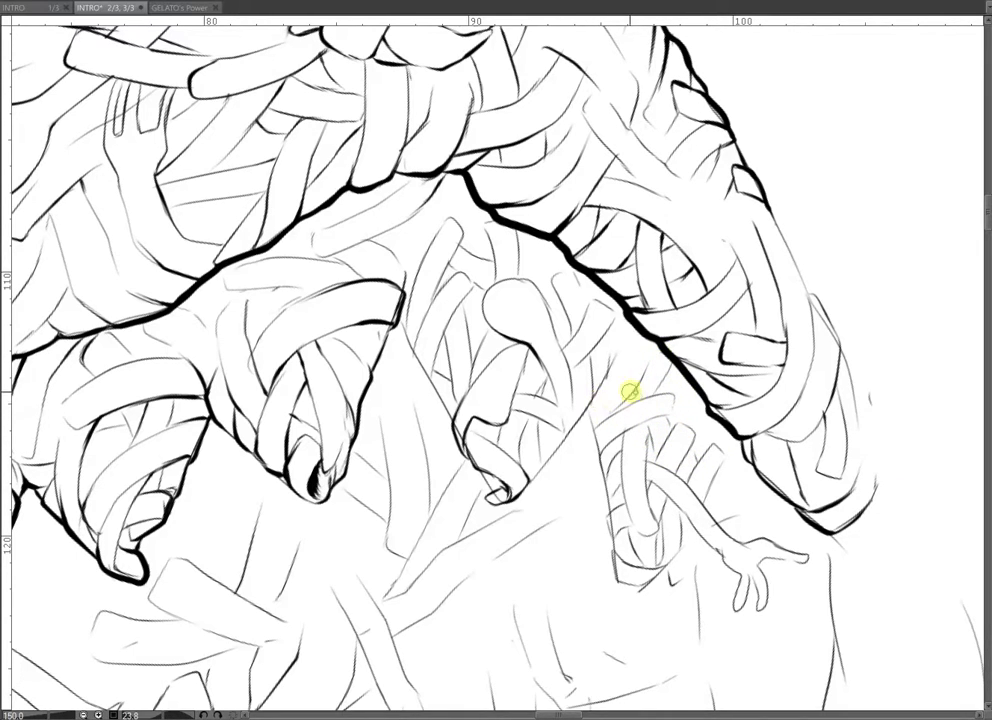
left_click_drag(709, 461, 693, 400)
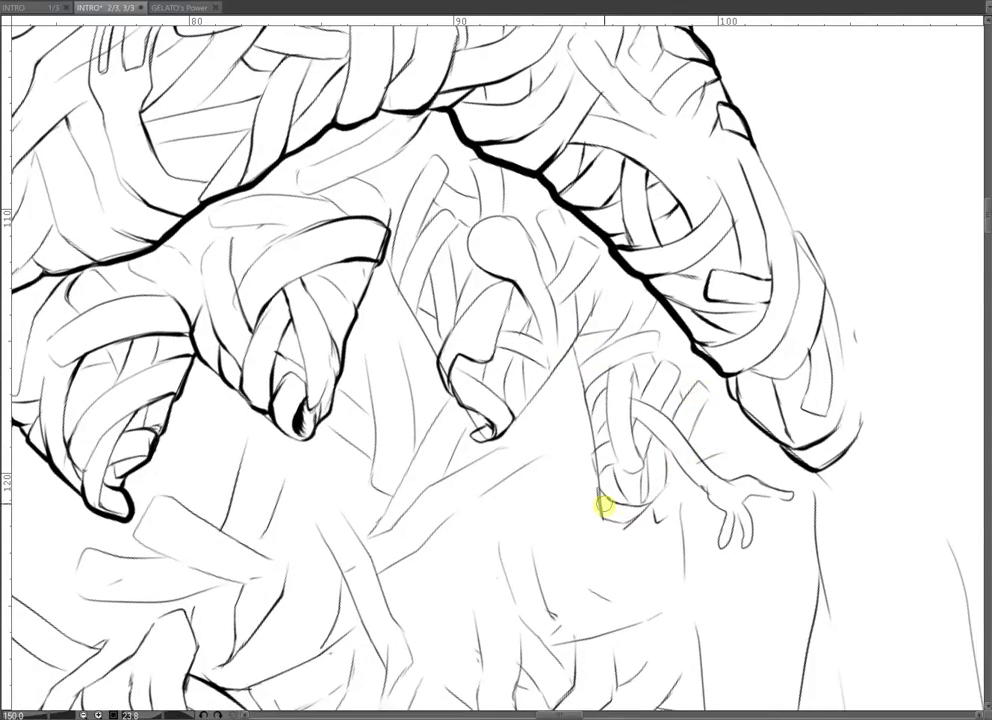
scroll(681, 474, "down", 1)
key("ctrl+minus")
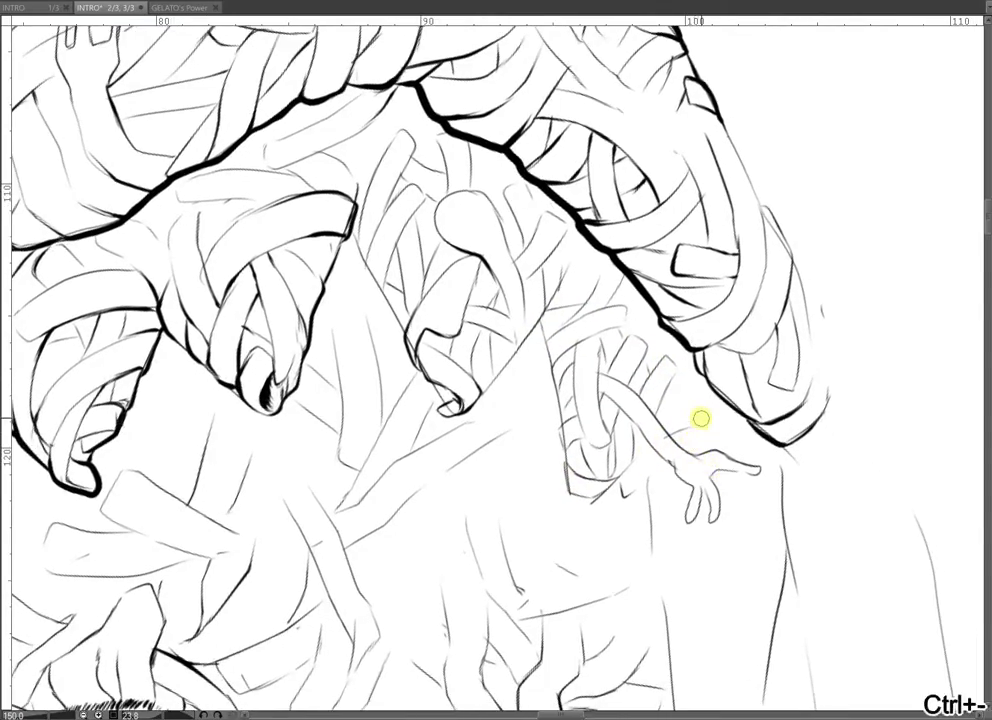
key("ctrl+plus")
key("ctrl+plus")
key("ctrl+plus")
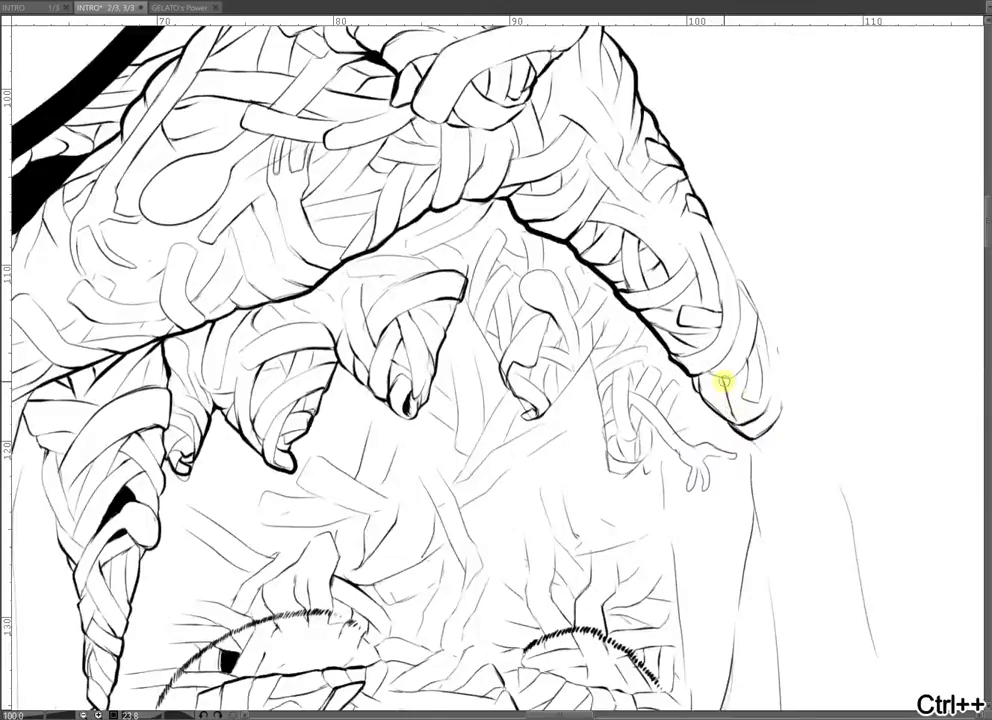
- Thicken the left contour of the spike with the round-ended strip, along with the lower edge of that strip
left_click_drag(695, 433, 743, 491)
mouse_move(442, 405)
left_mouse_down()
mouse_move(424, 451)
mouse_move(441, 496)
left_mouse_up()
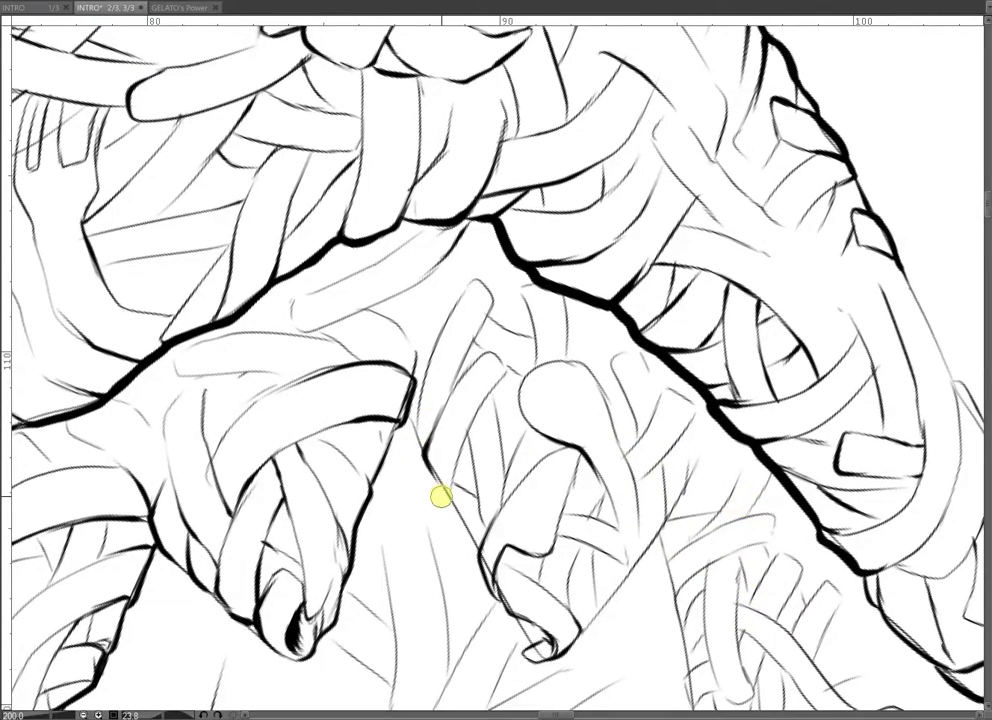
left_click_drag(427, 445, 447, 494)
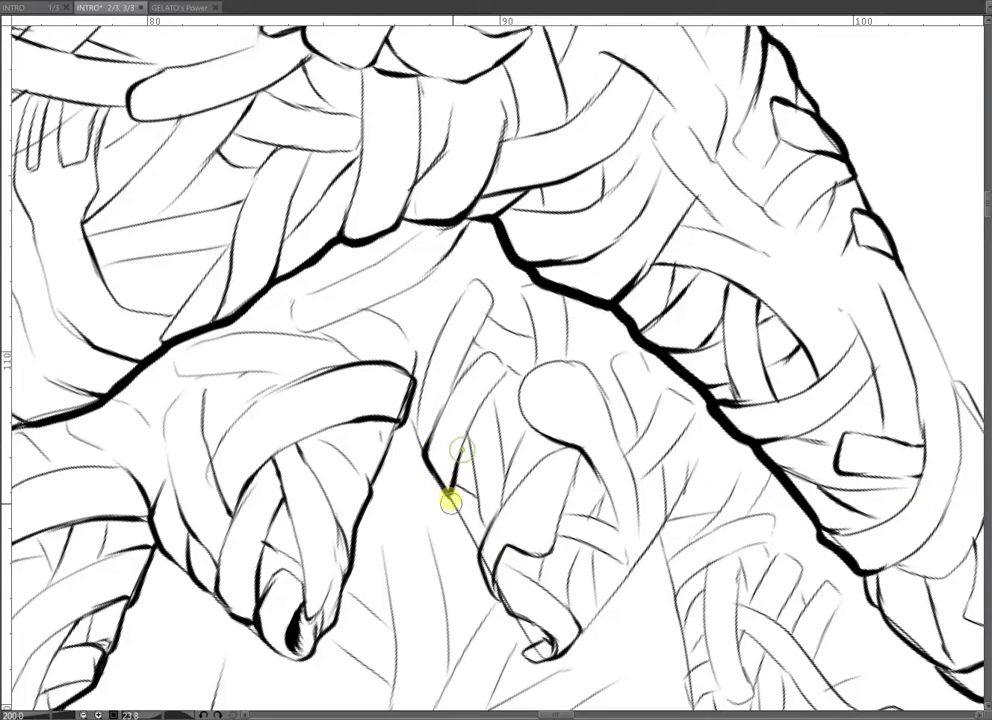
left_click_drag(423, 449, 416, 410)
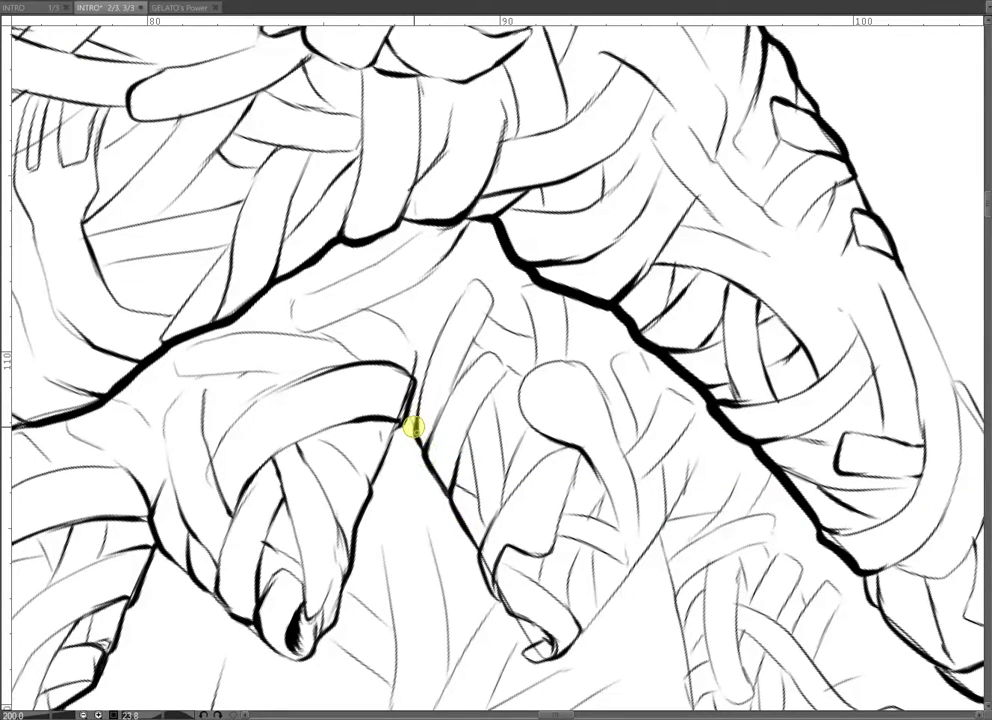
mouse_move(529, 370)
left_mouse_down()
mouse_move(541, 436)
mouse_move(580, 450)
left_mouse_up()
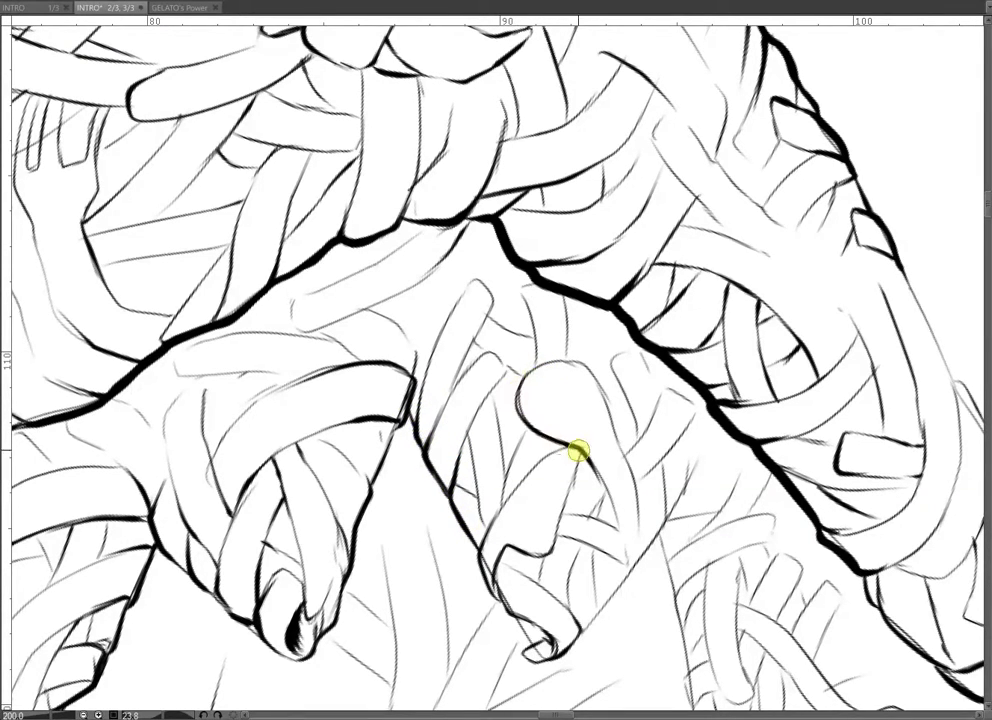
- Ink the right contour of the spike with the round-ended strip as a heavy stepped edge, ending in a squared strip near the hair contour
mouse_move(616, 511)
left_mouse_down()
mouse_move(625, 579)
mouse_move(636, 558)
mouse_move(622, 584)
mouse_move(641, 550)
mouse_move(636, 500)
left_mouse_up()
mouse_move(613, 591)
left_mouse_down()
mouse_move(592, 553)
mouse_move(597, 609)
mouse_move(587, 625)
mouse_move(549, 577)
mouse_move(515, 616)
mouse_move(548, 642)
mouse_move(527, 658)
mouse_move(561, 596)
mouse_move(579, 618)
mouse_move(569, 604)
mouse_move(611, 538)
mouse_move(621, 531)
mouse_move(648, 543)
mouse_move(687, 460)
left_mouse_up()
mouse_move(701, 403)
left_mouse_down()
mouse_move(666, 446)
mouse_move(702, 411)
mouse_move(668, 386)
mouse_move(653, 421)
mouse_move(698, 406)
mouse_move(672, 451)
left_mouse_up()
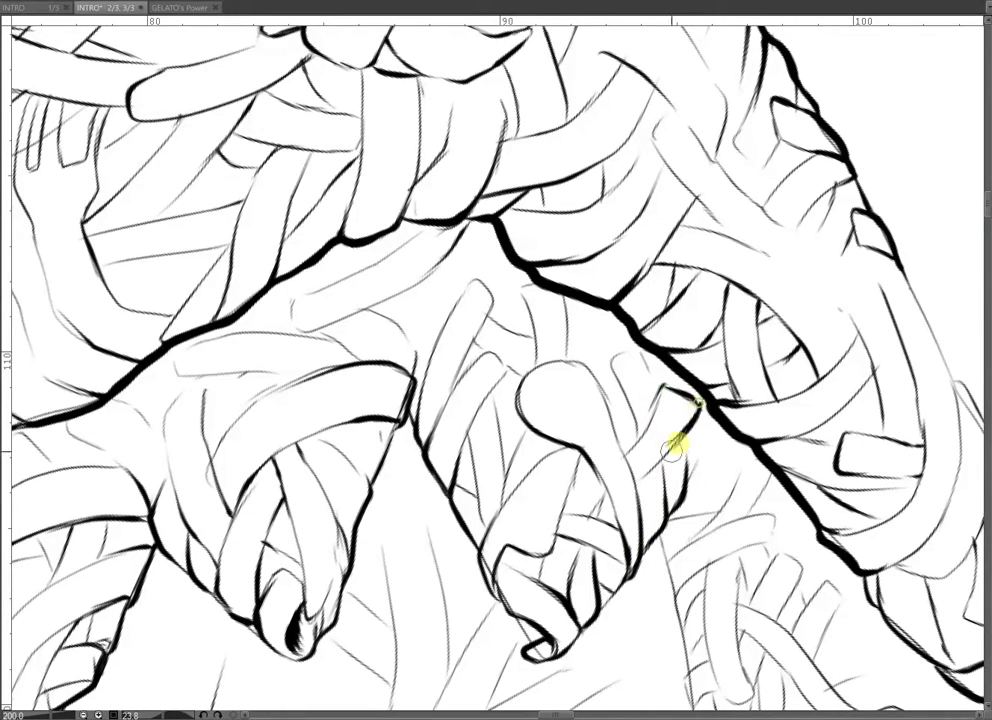
mouse_move(563, 292)
left_mouse_down()
mouse_move(566, 334)
mouse_move(522, 285)
left_mouse_up()
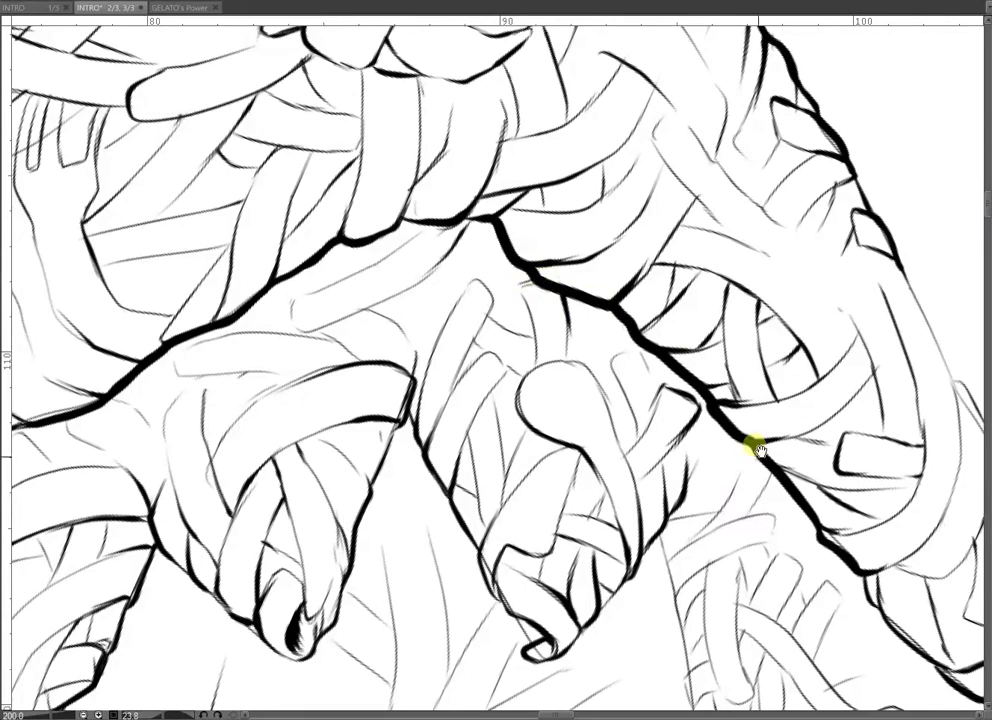
- Thicken the left contour and blunt end of the last fringe spike and the full outline of its hand-shaped strip
left_click_drag(756, 448, 703, 304)
mouse_move(609, 386)
left_mouse_down()
mouse_move(645, 522)
mouse_move(631, 534)
mouse_move(636, 561)
mouse_move(647, 557)
mouse_move(637, 606)
mouse_move(644, 620)
mouse_move(671, 612)
mouse_move(636, 617)
mouse_move(675, 628)
mouse_move(719, 597)
left_mouse_up()
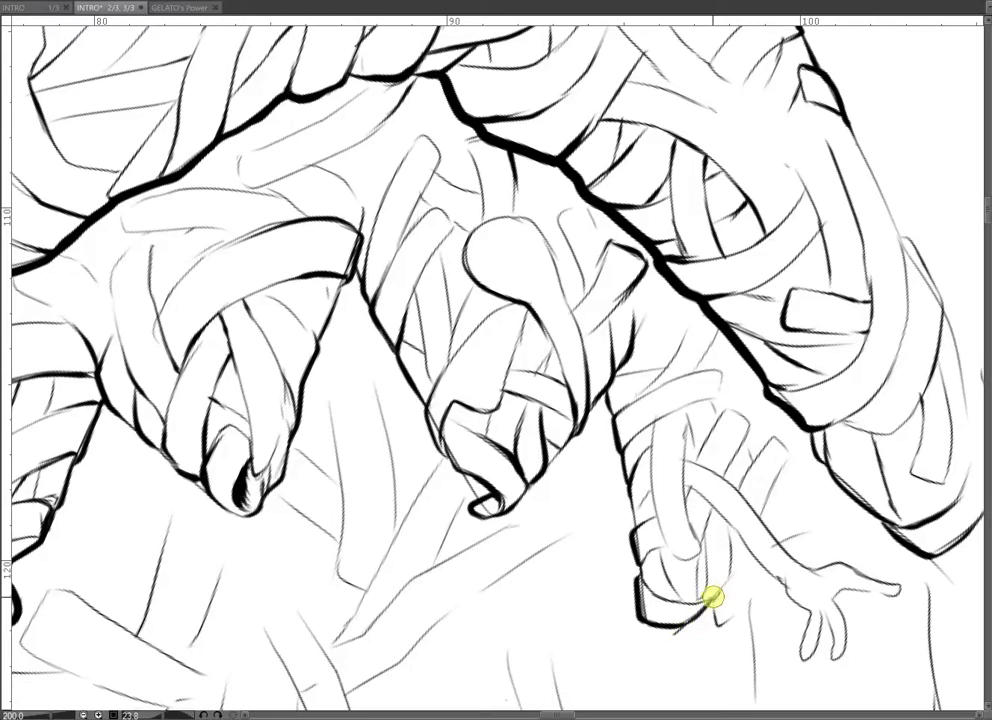
mouse_move(658, 511)
left_mouse_down()
mouse_move(672, 555)
mouse_move(699, 550)
mouse_move(708, 500)
mouse_move(786, 589)
left_mouse_up()
mouse_move(744, 500)
left_mouse_down()
mouse_move(804, 566)
mouse_move(844, 561)
mouse_move(896, 586)
left_mouse_up()
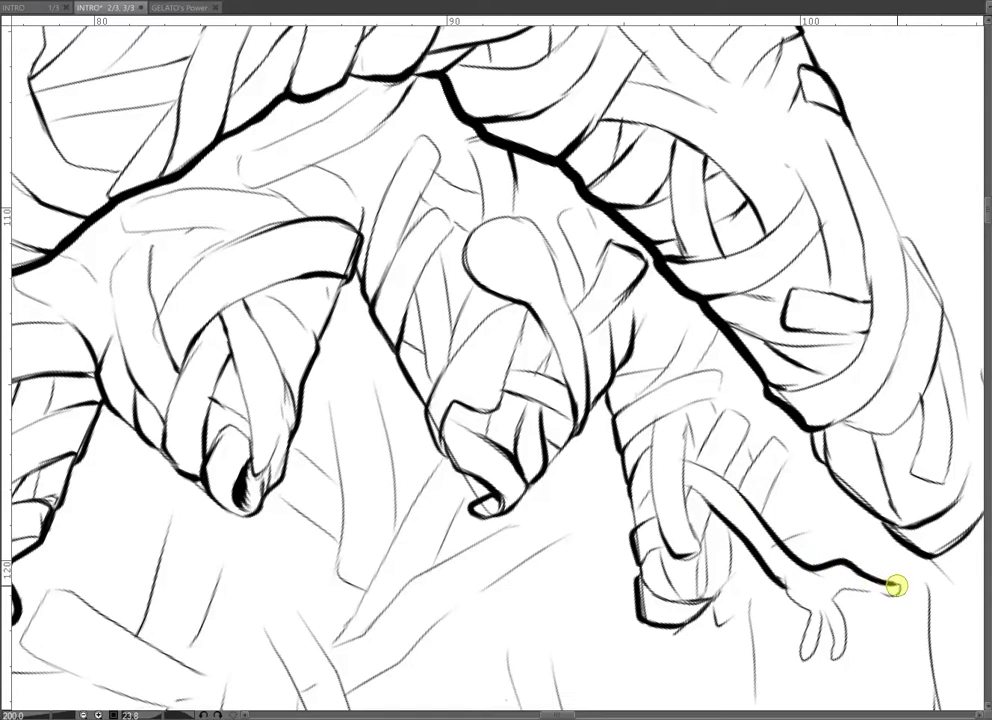
left_click_drag(838, 611, 839, 658)
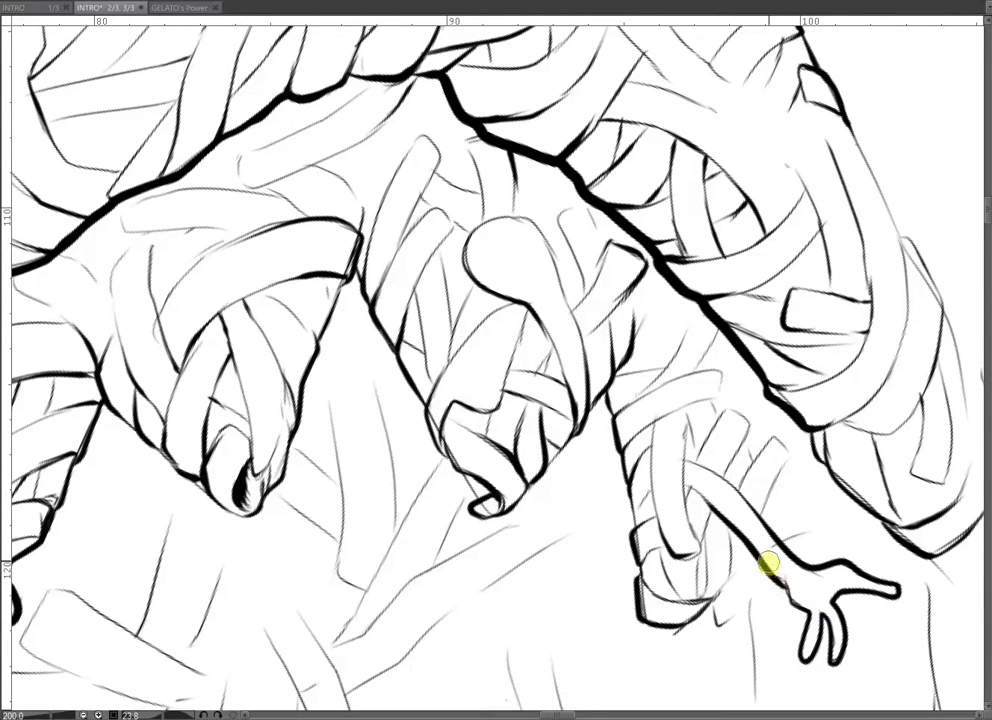
left_click_drag(730, 531, 731, 564)
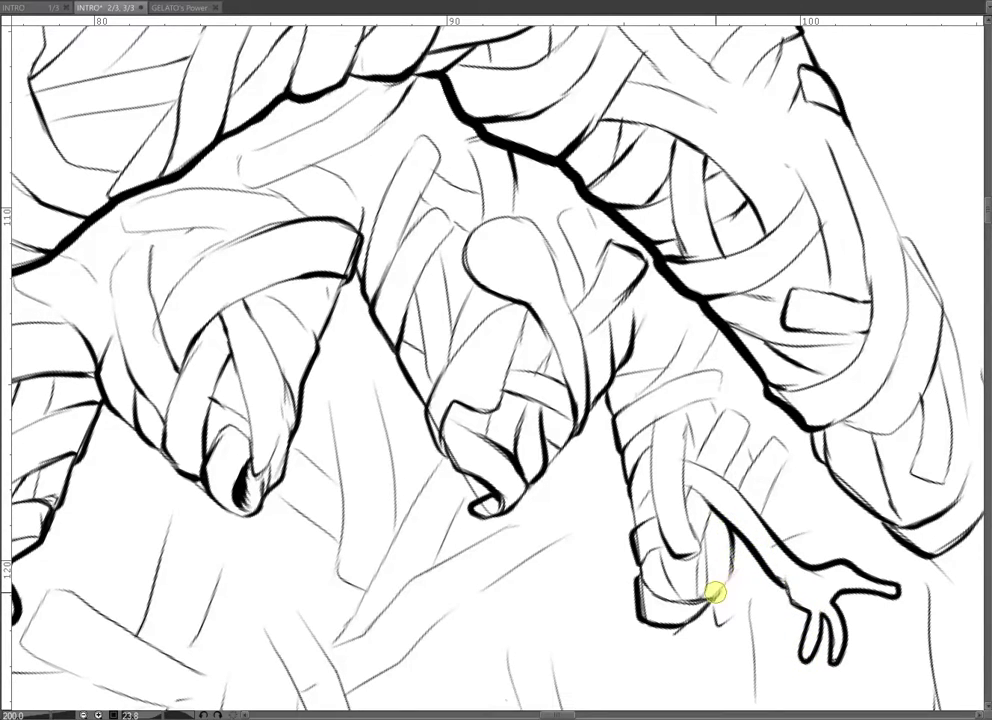
- Ink short strips around the arm and beside the blunt spike end, plus curved strip edges across the sideburn below the hand
left_click_drag(797, 490, 793, 487)
left_click_drag(622, 482, 625, 503)
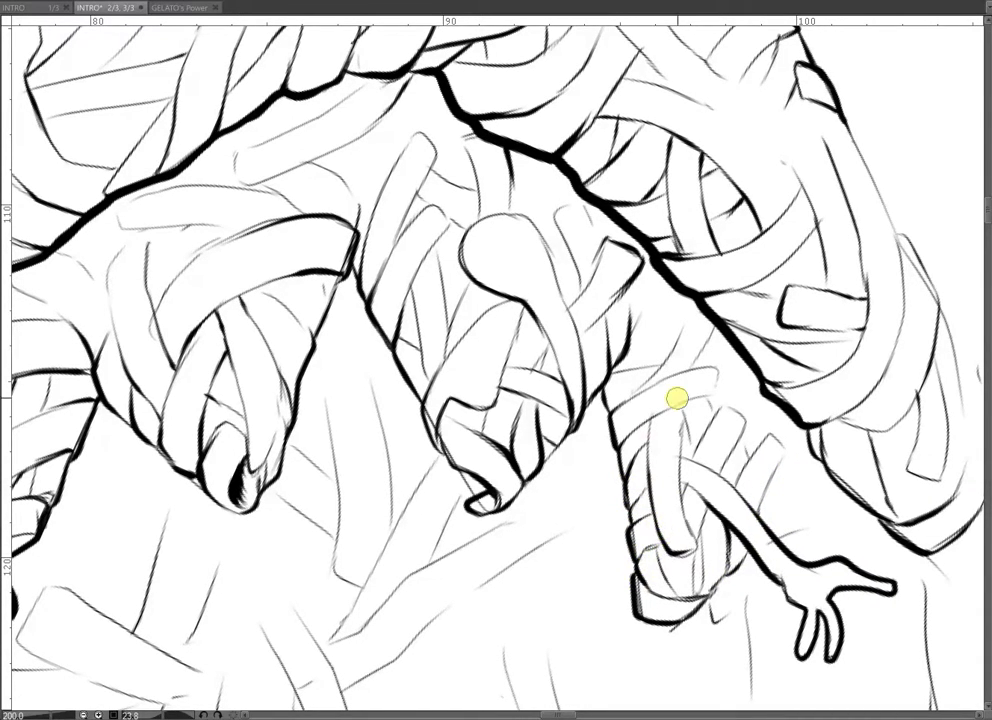
left_click_drag(801, 545, 784, 412)
mouse_move(697, 479)
left_mouse_down()
mouse_move(732, 470)
mouse_move(740, 456)
mouse_move(713, 441)
mouse_move(710, 474)
mouse_move(695, 487)
mouse_move(731, 471)
left_mouse_up()
left_click_drag(844, 480, 826, 457)
left_click_drag(889, 473, 763, 578)
mouse_move(902, 557)
left_mouse_down()
mouse_move(844, 415)
mouse_move(825, 419)
left_mouse_up()
- Examine the inked fringe spikes, the hair mass and the face in overview and close up
key("ctrl+minus")
key("ctrl+minus")
key("ctrl+minus")
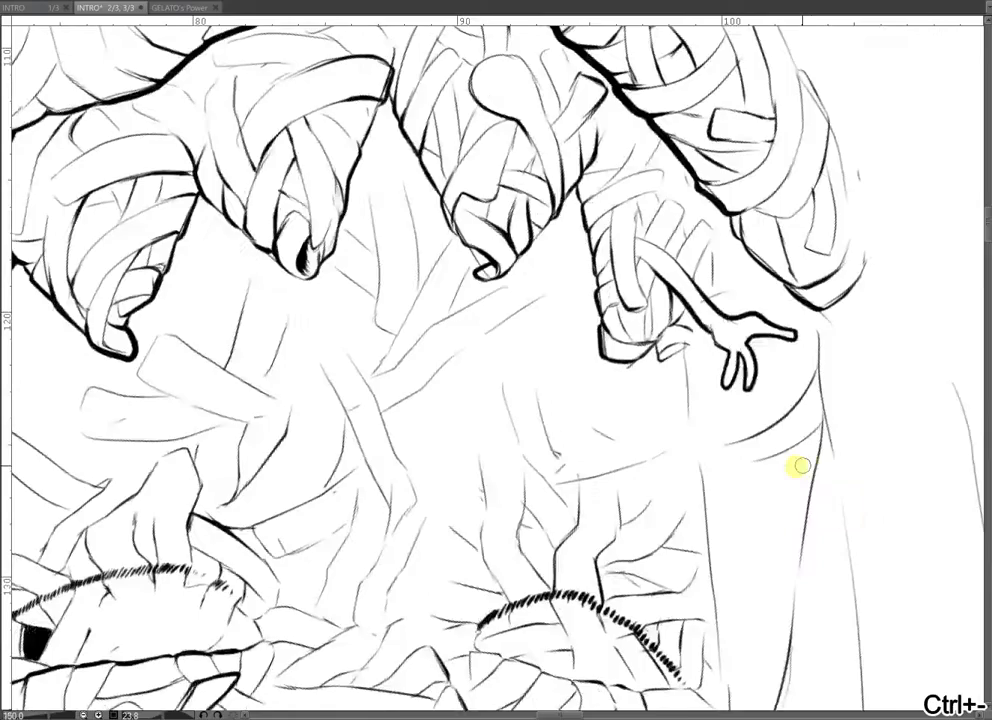
scroll(816, 479, "down", 1)
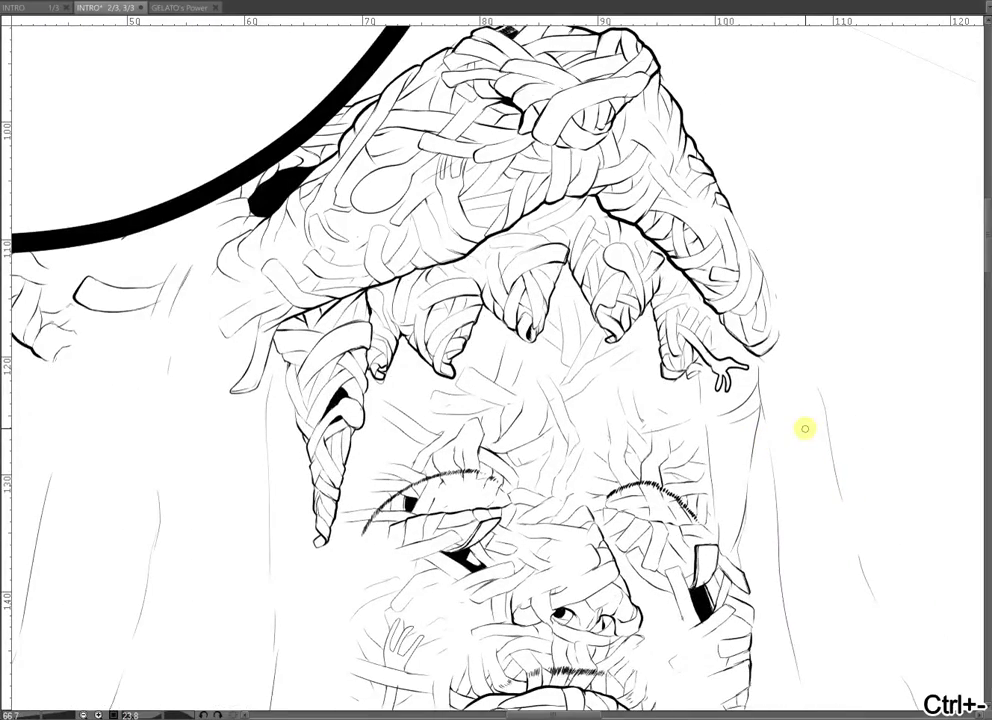
key("ctrl+plus")
key("ctrl+plus")
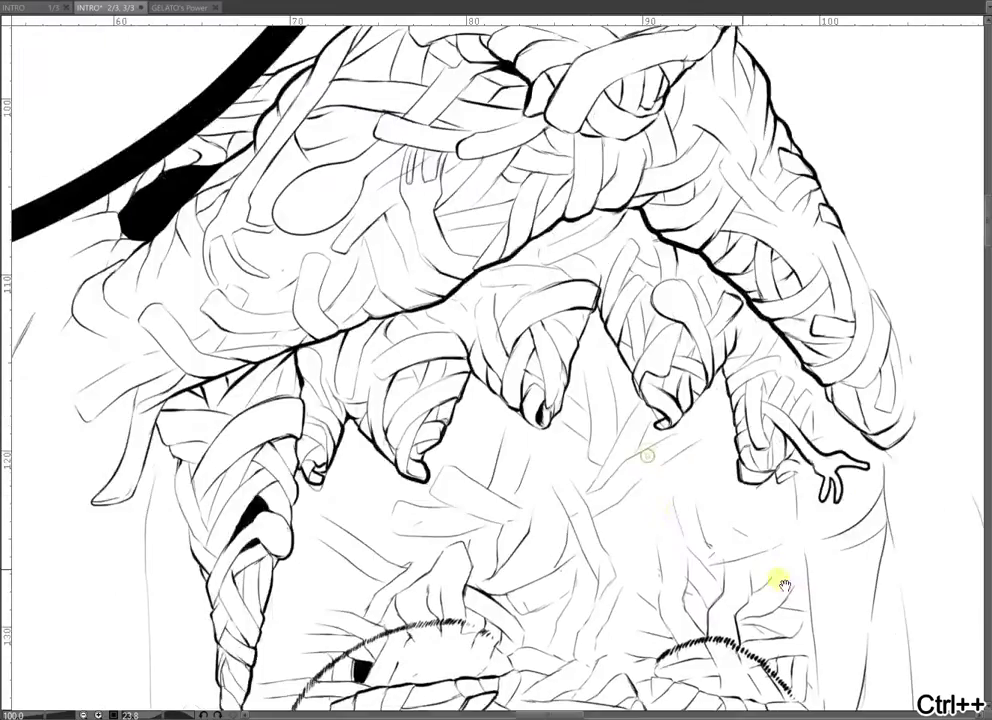
key("ctrl+plus")
key("ctrl+plus")
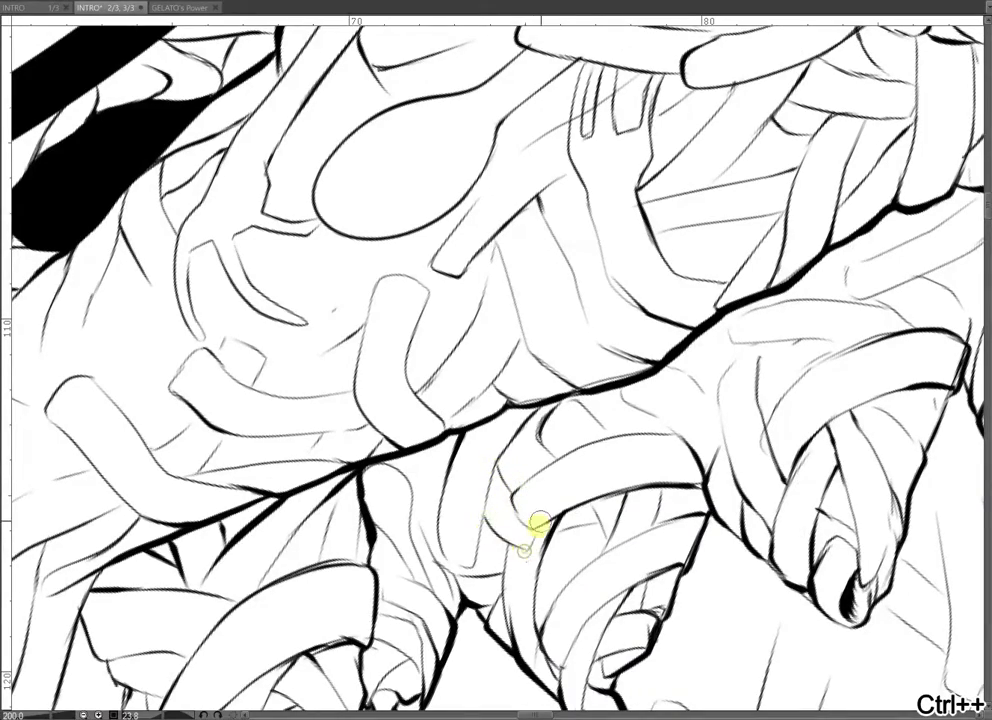
key("ctrl+minus")
key("ctrl+minus")
key("ctrl+minus")
key("ctrl+minus")
key("ctrl+minus")
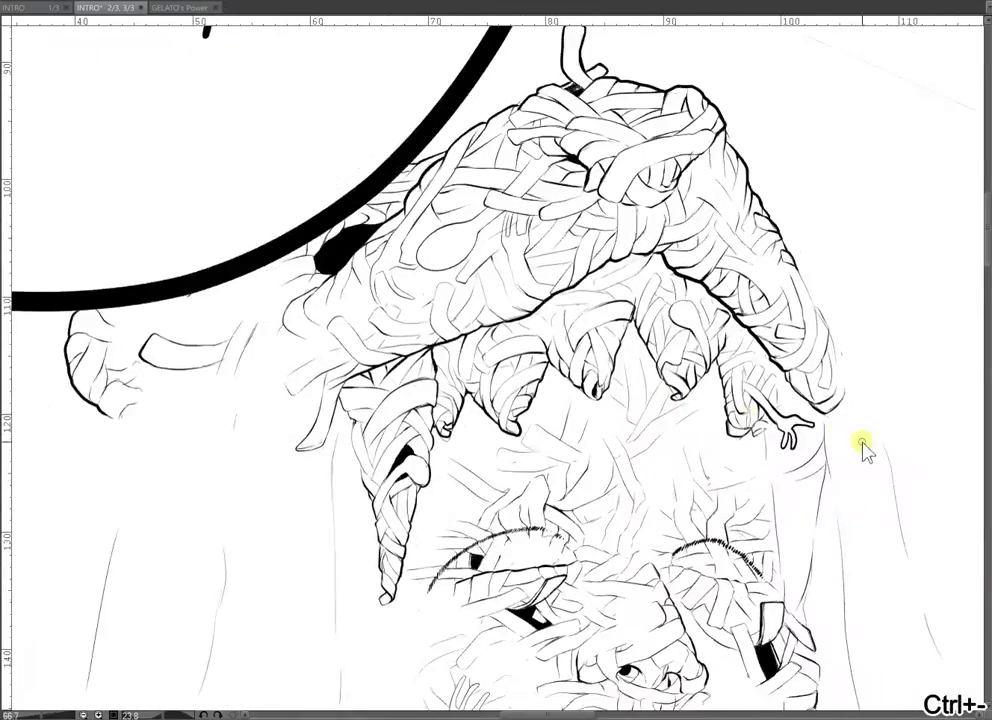
key("ctrl+plus")
key("ctrl+plus")
key("ctrl+plus")
key("ctrl+plus")
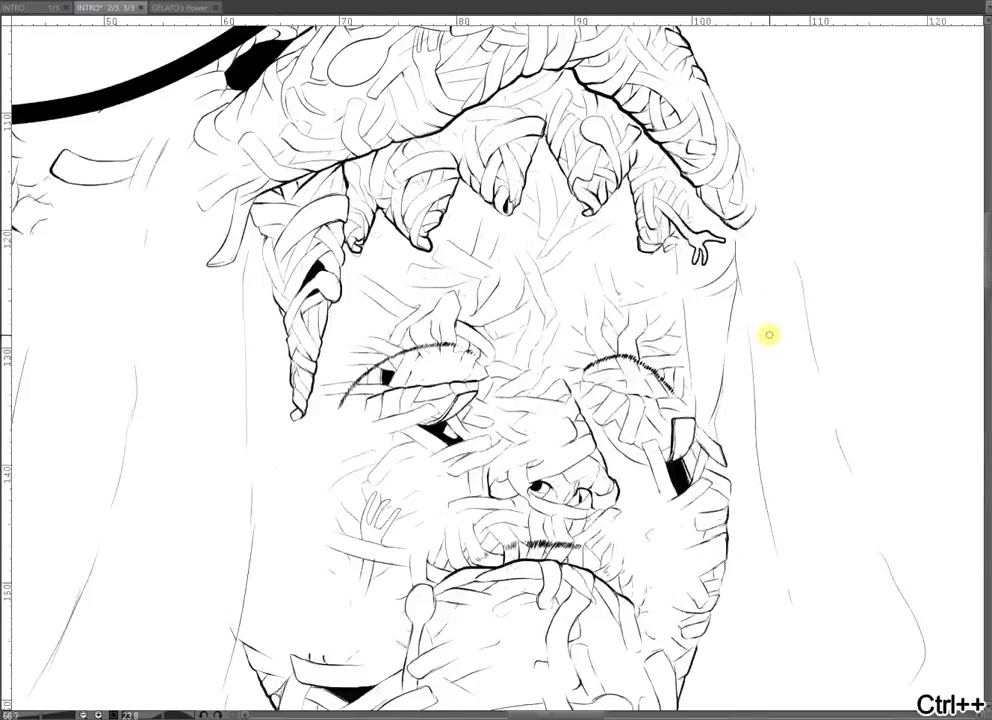
key("ctrl+plus")
key("ctrl+plus")
key("ctrl+plus")
key("ctrl+plus")
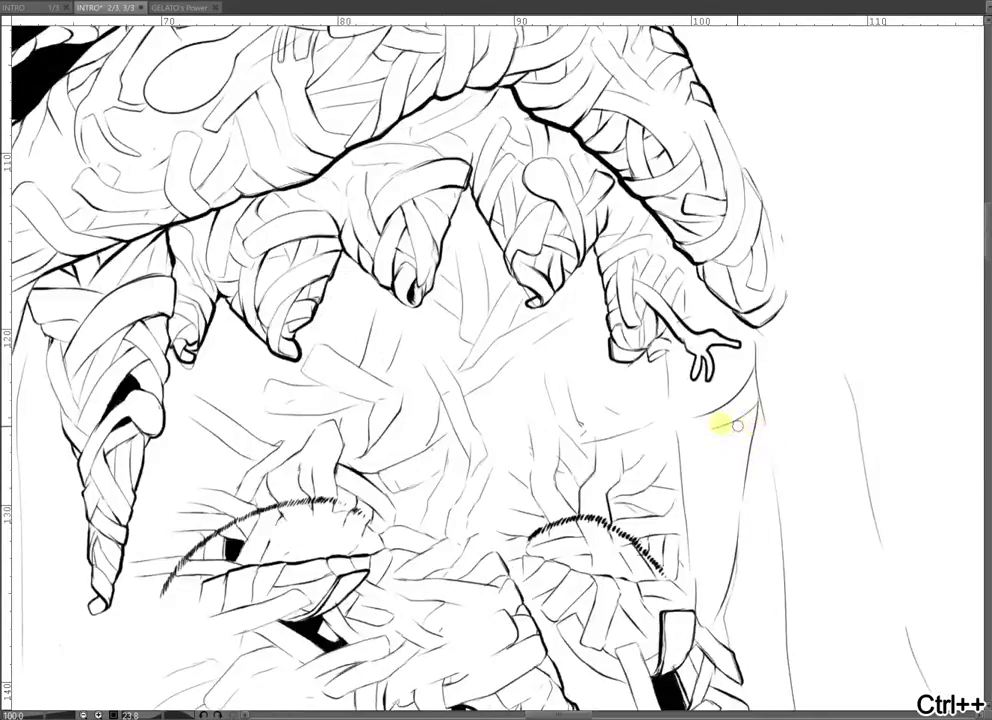
- Ink two round-ended, spoon-like strips slanting up from the inner edge of the sideburn beside the eye
scroll(624, 434, "down", 3)
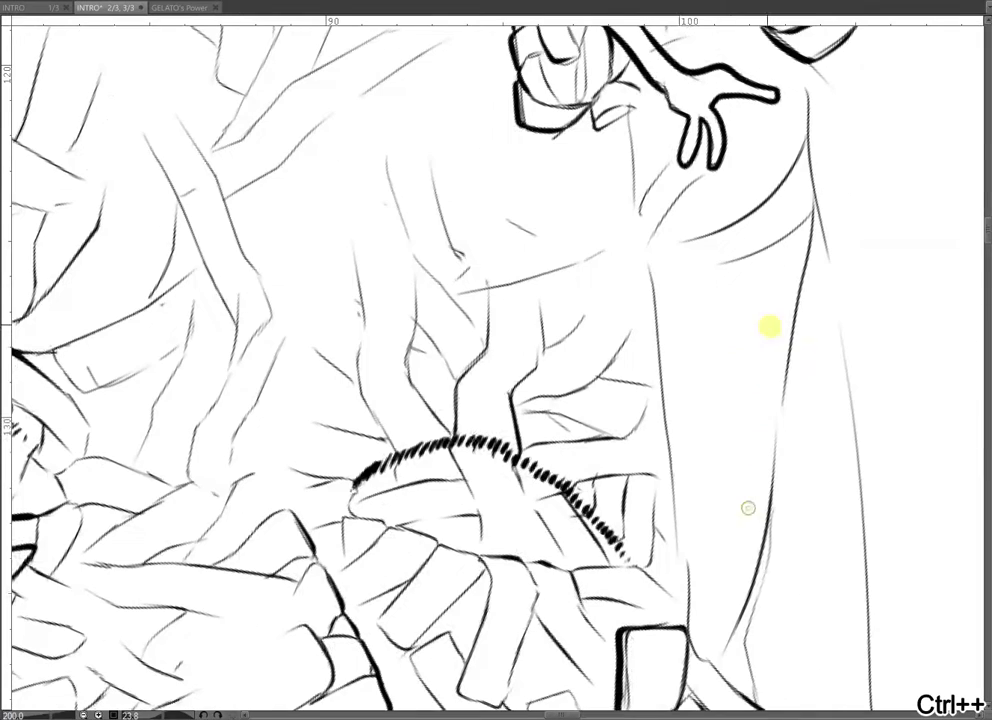
mouse_move(731, 359)
left_mouse_down()
mouse_move(739, 398)
mouse_move(691, 438)
left_mouse_up()
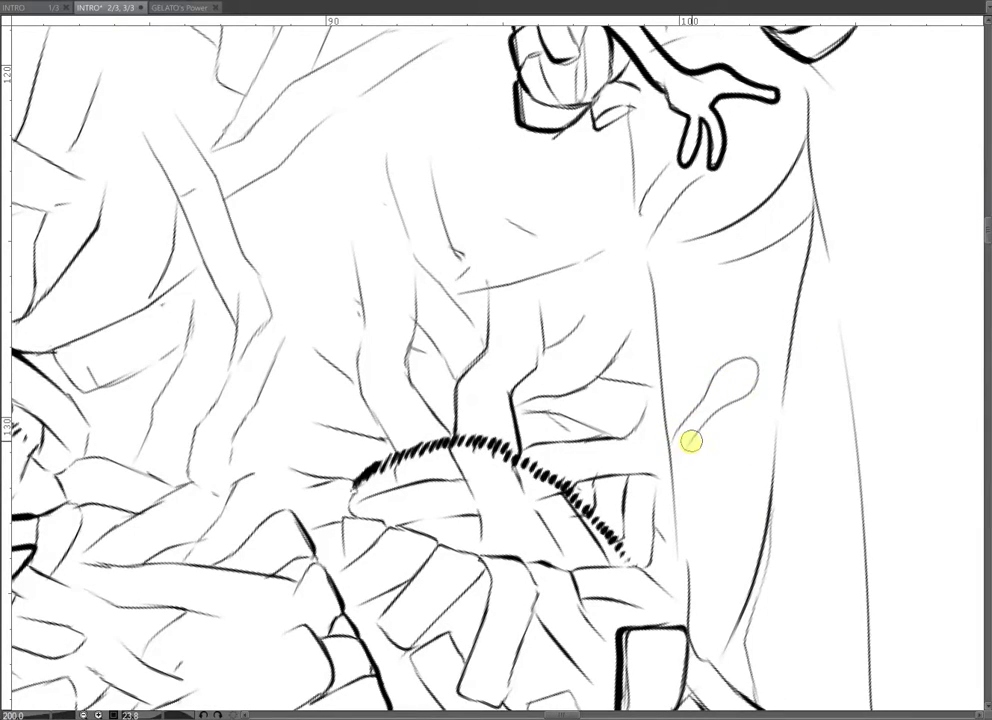
left_click_drag(770, 402, 765, 462)
mouse_move(677, 479)
left_mouse_down()
mouse_move(713, 364)
mouse_move(732, 392)
mouse_move(702, 440)
left_mouse_up()
left_click_drag(758, 490, 755, 478)
key("ctrl+z")
mouse_move(674, 470)
left_mouse_down()
mouse_move(701, 362)
mouse_move(742, 370)
mouse_move(700, 418)
left_mouse_up()
- Ink short rounded strips and a curved crossing strip in the sideburn below the two spoon-like strips
scroll(757, 547, "down", 1)
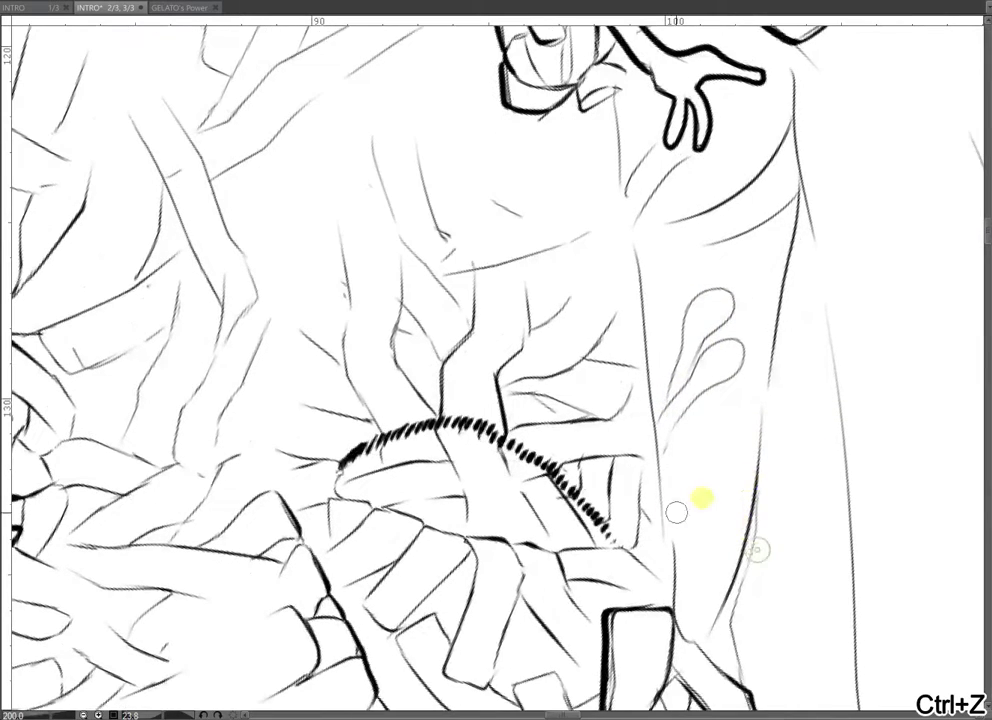
mouse_move(687, 505)
left_mouse_down()
mouse_move(712, 479)
mouse_move(671, 536)
left_mouse_up()
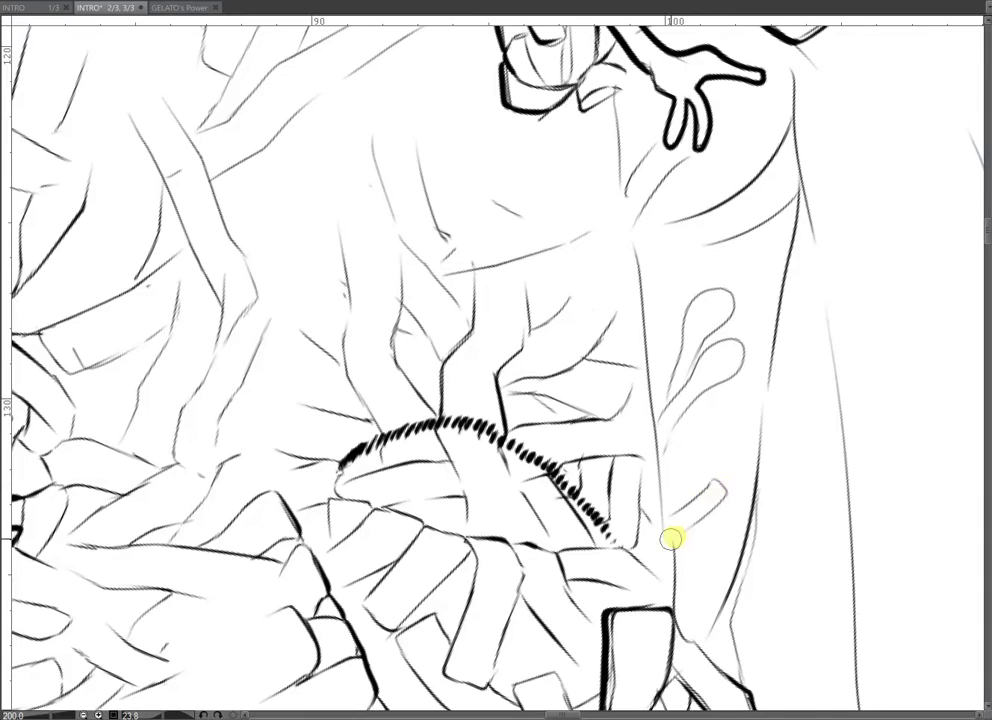
scroll(759, 455, "up", 1)
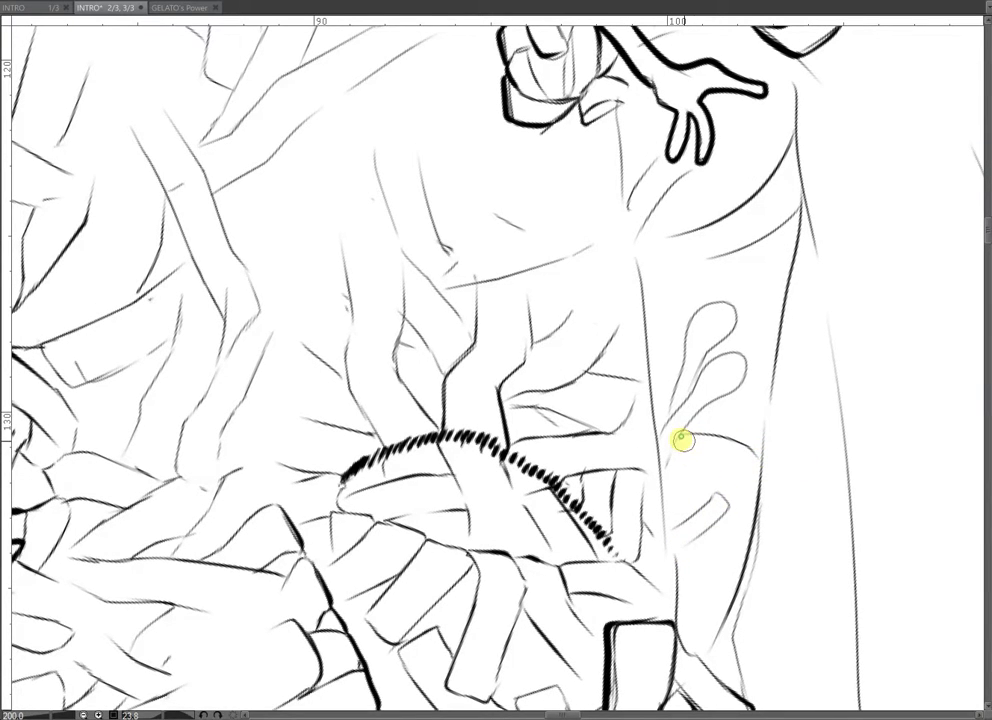
scroll(757, 480, "down", 1)
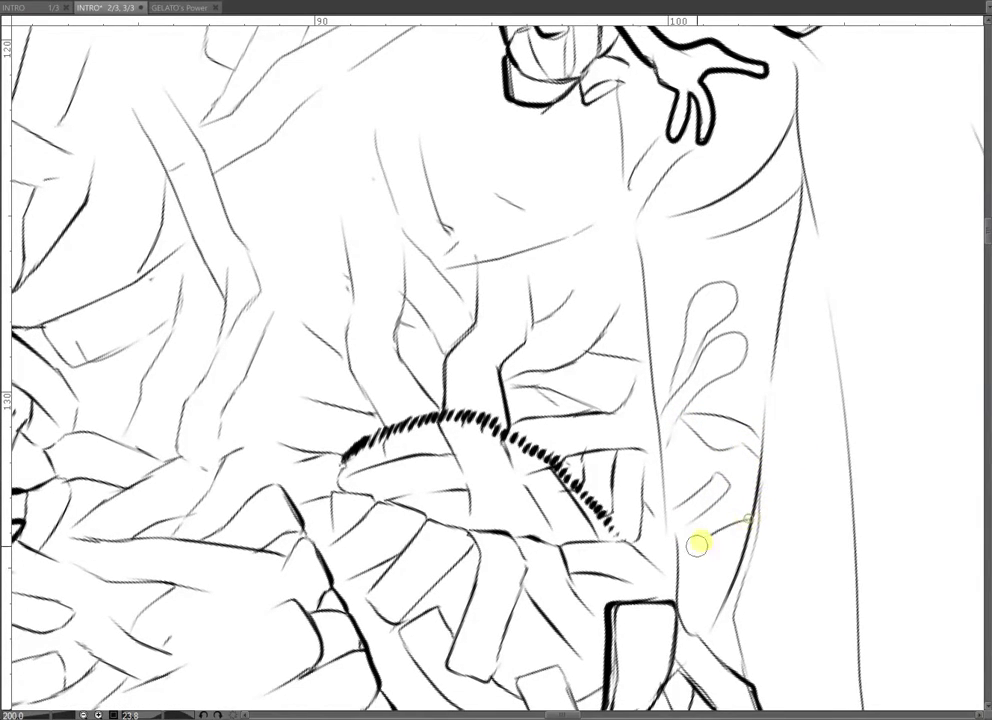
- Ink slanted strips above the spoon-like strips and curved strips filling the gaps toward the sideburn's outer edge
scroll(748, 531, "up", 4)
mouse_move(647, 396)
left_mouse_down()
mouse_move(717, 331)
mouse_move(702, 378)
mouse_move(654, 423)
left_mouse_up()
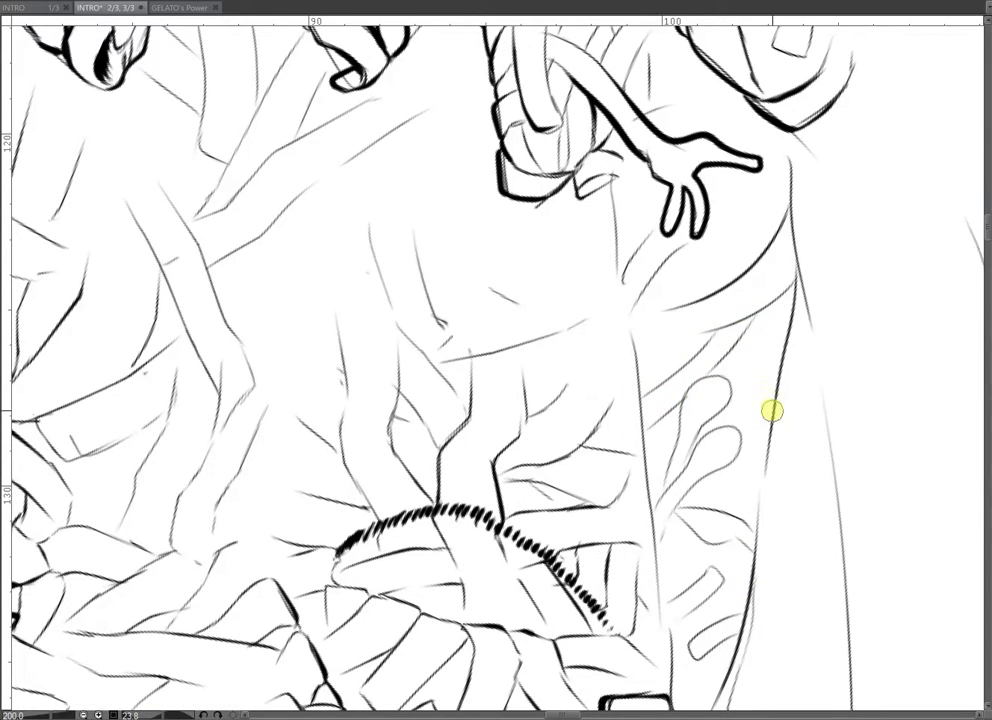
left_click_drag(713, 412, 766, 458)
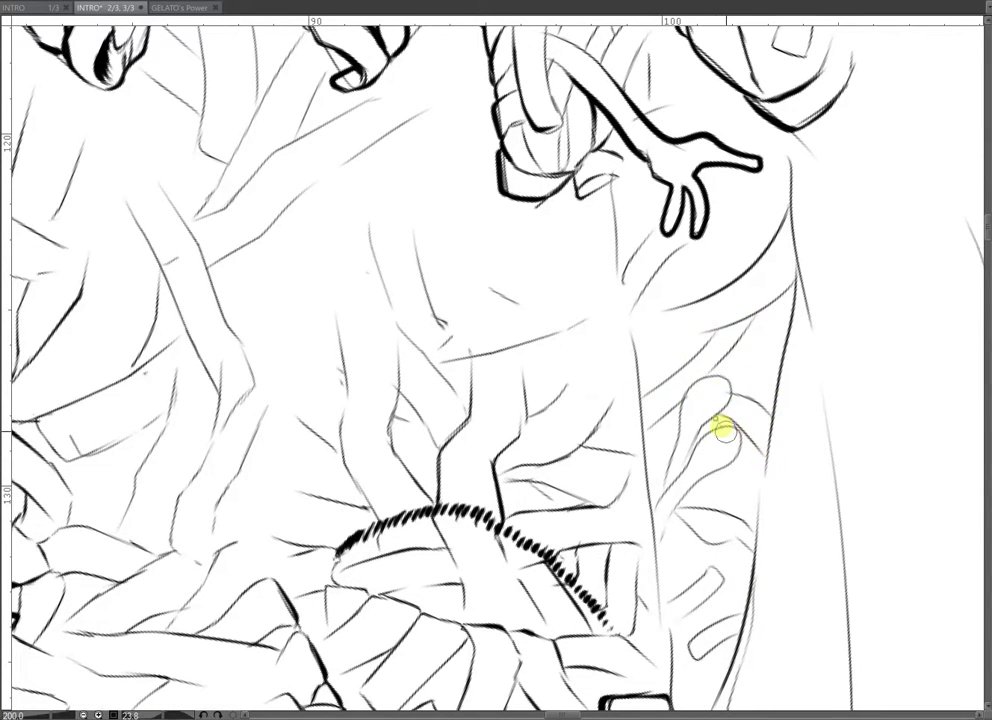
scroll(730, 455, "down", 4)
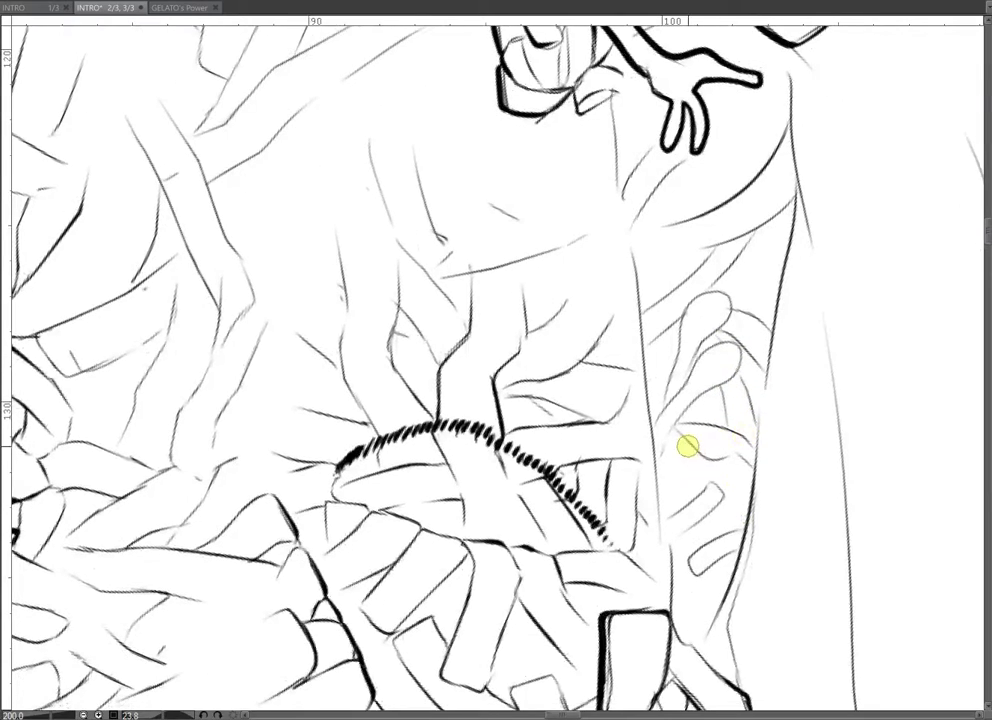
scroll(704, 500, "down", 2)
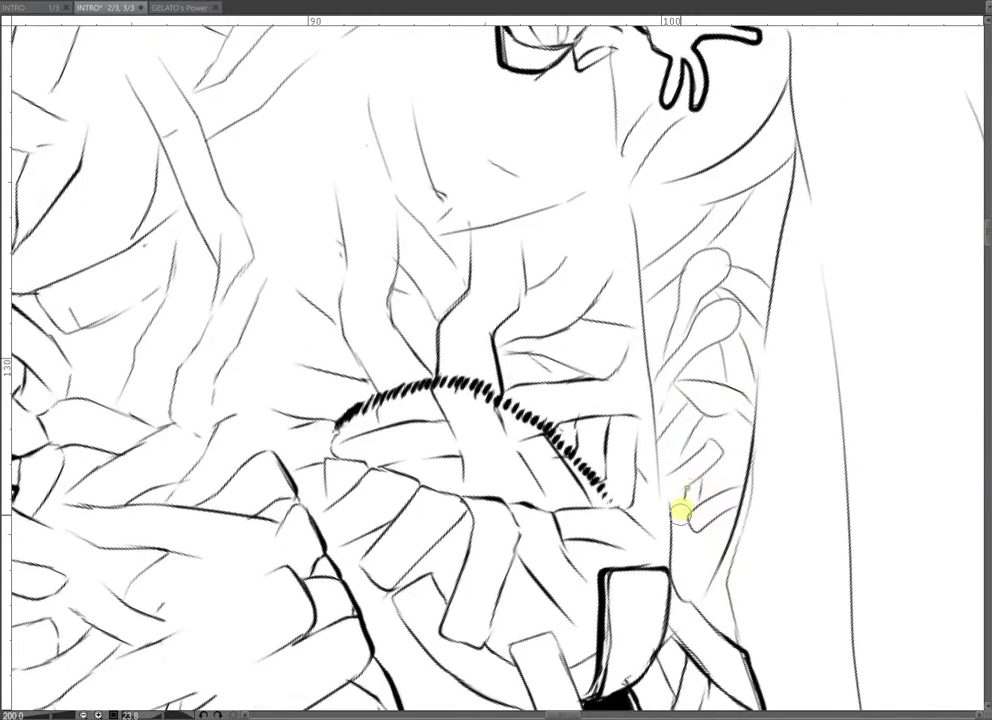
- Add rounded strip ends and slanted strips at the top of the sideburn, beneath the curved band under the hand
scroll(729, 441, "up", 4)
scroll(750, 403, "up", 5)
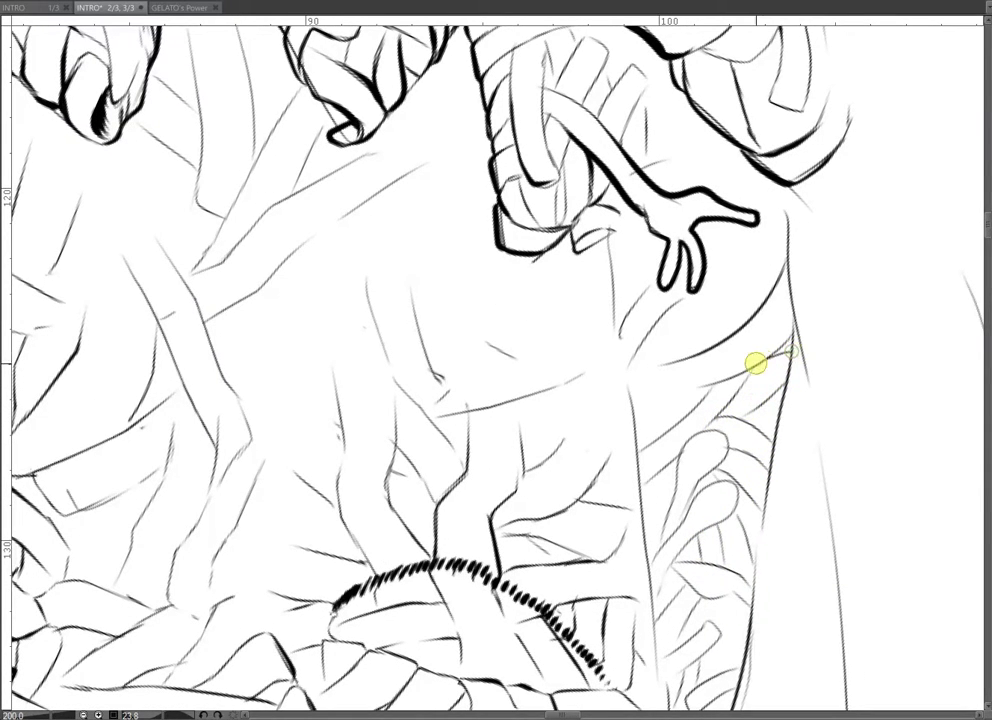
scroll(775, 427, "down", 1)
mouse_move(731, 412)
left_mouse_down()
mouse_move(752, 437)
mouse_move(675, 443)
mouse_move(670, 471)
mouse_move(694, 459)
mouse_move(669, 455)
mouse_move(666, 483)
mouse_move(684, 373)
mouse_move(659, 387)
mouse_move(651, 460)
left_mouse_up()
scroll(760, 365, "down", 4)
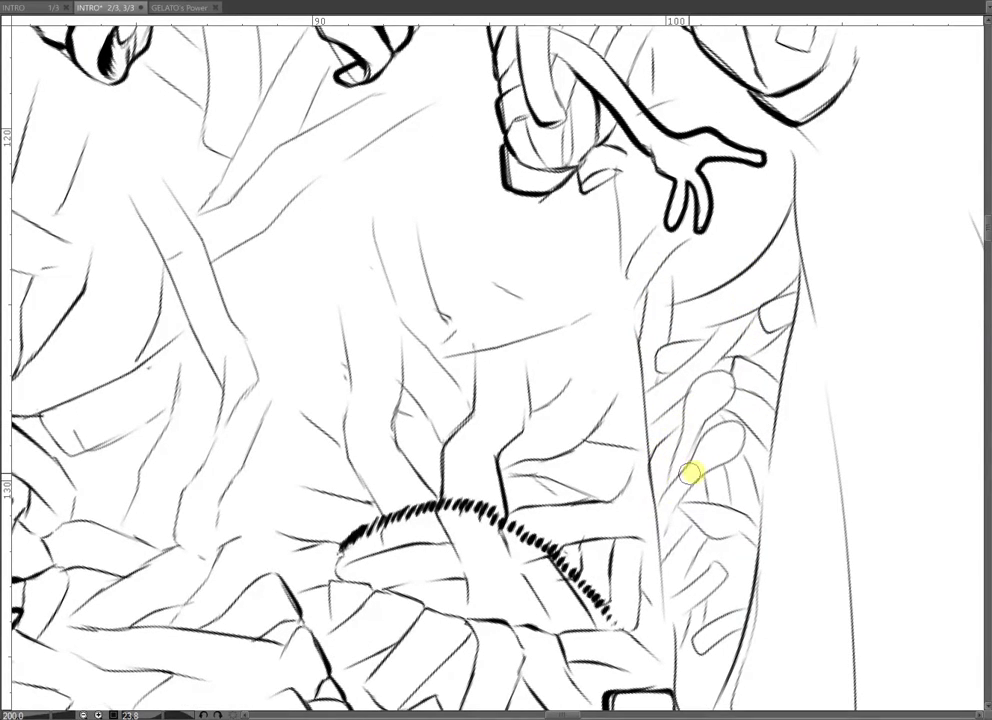
- Ink the lower tip of the sideburn with a heavy wrapped end and small crossing strips above the rectangular strip
scroll(690, 460, "down", 5)
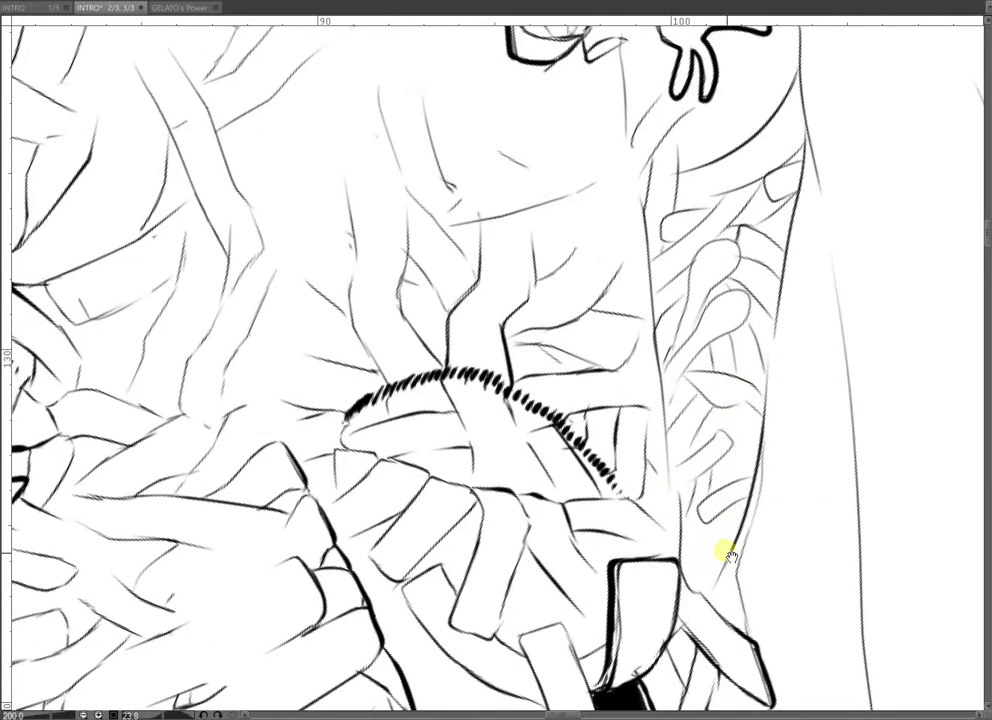
scroll(729, 553, "down", 4)
scroll(817, 458, "down", 1)
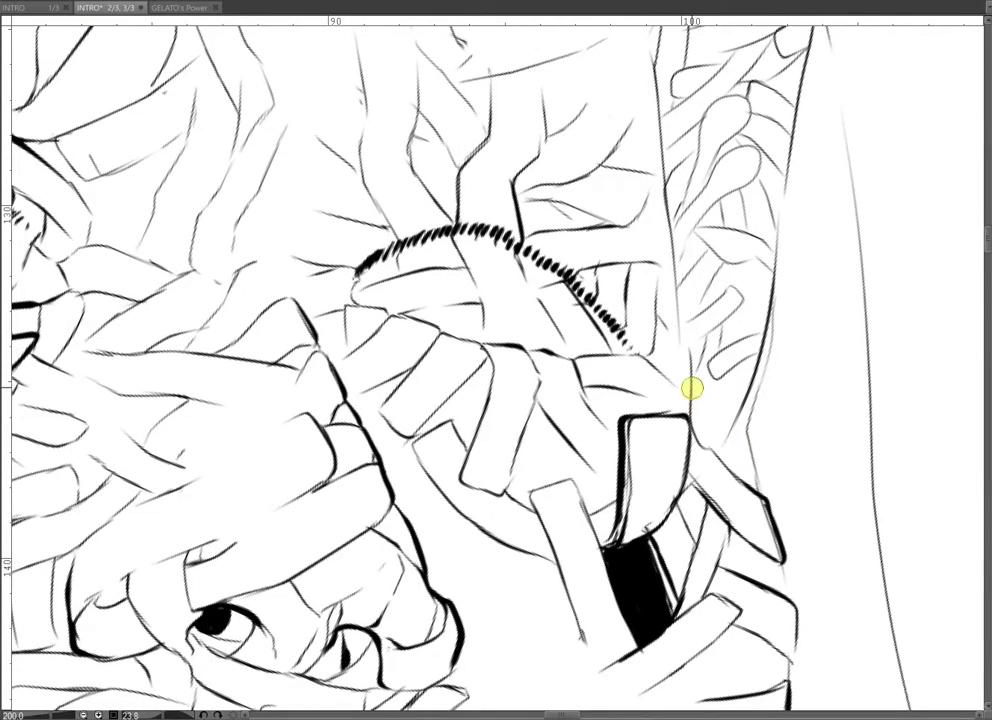
left_click_drag(713, 436, 739, 418)
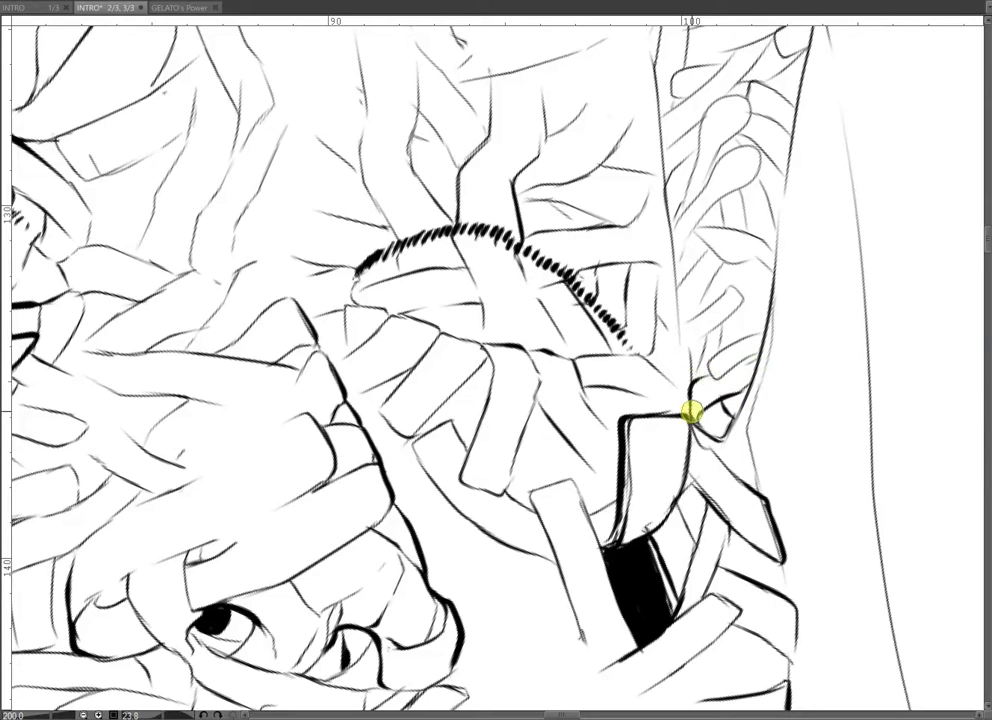
- Ink the sideburn's lower outer edge above the wrapped tip with a dark line and clean up the sketch beside it
scroll(700, 370, "up", 3)
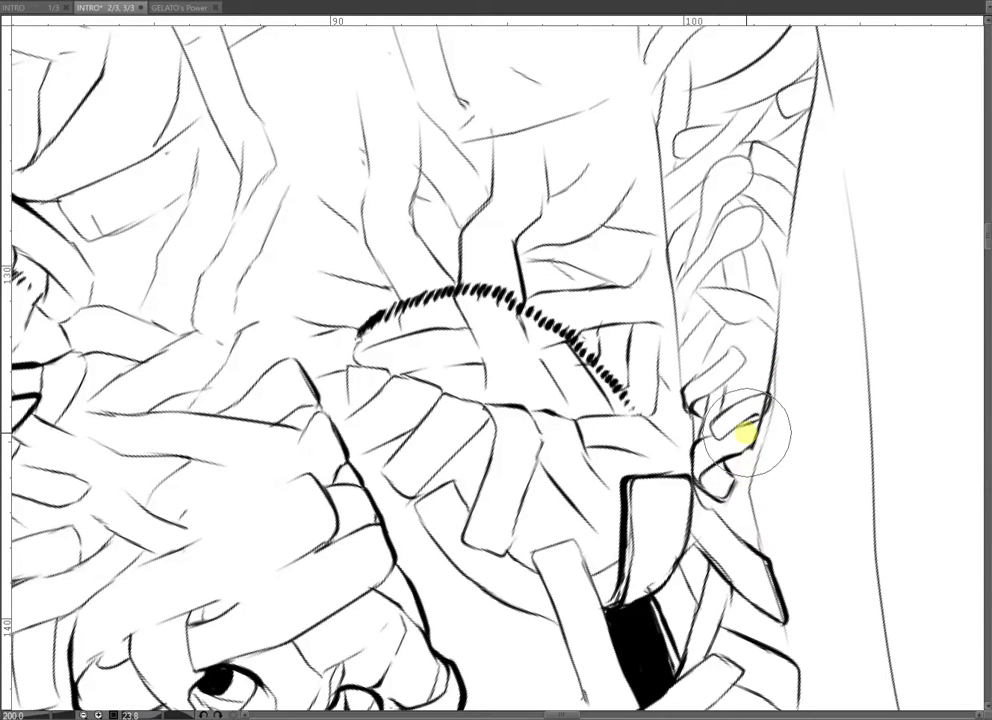
left_click_drag(799, 428, 792, 582)
mouse_move(745, 466)
left_mouse_down()
mouse_move(766, 493)
mouse_move(769, 480)
left_mouse_up()
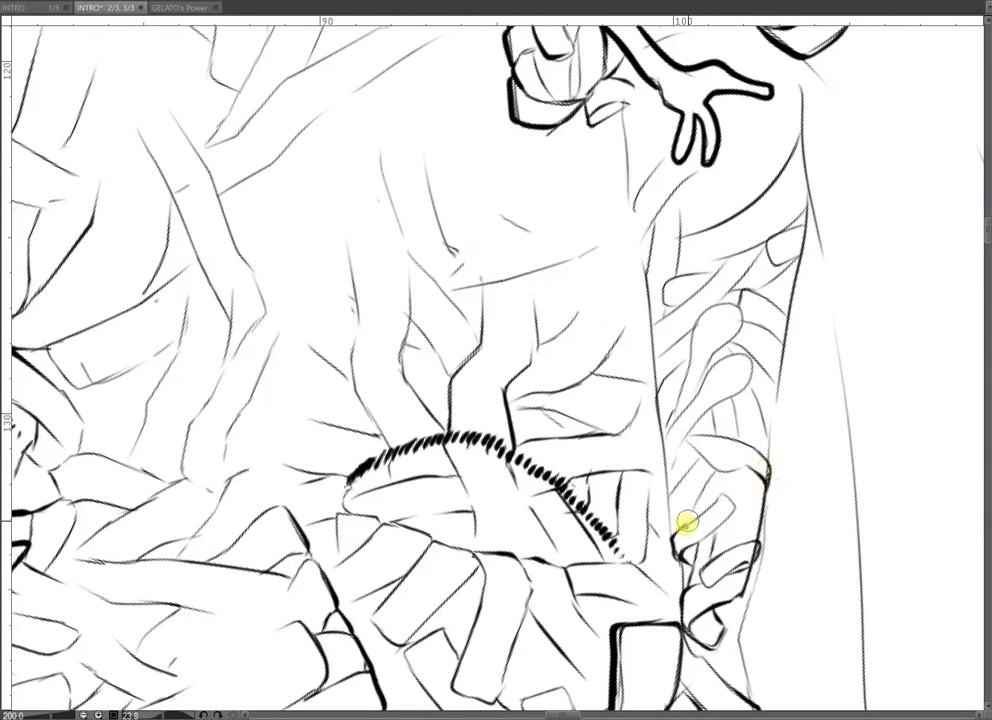
- Ink the sideburn's inner edge from the lower wraps up to the curved band, darkening the slanted strip ends along it
scroll(690, 470, "up", 2)
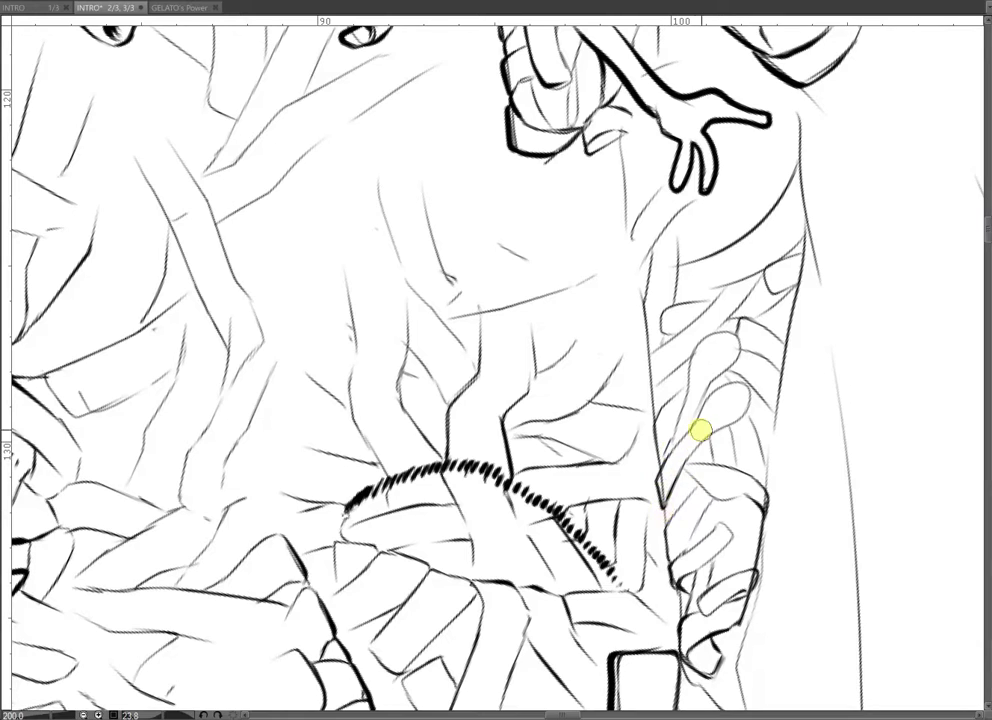
scroll(690, 445, "up", 3)
scroll(671, 518, "up", 2)
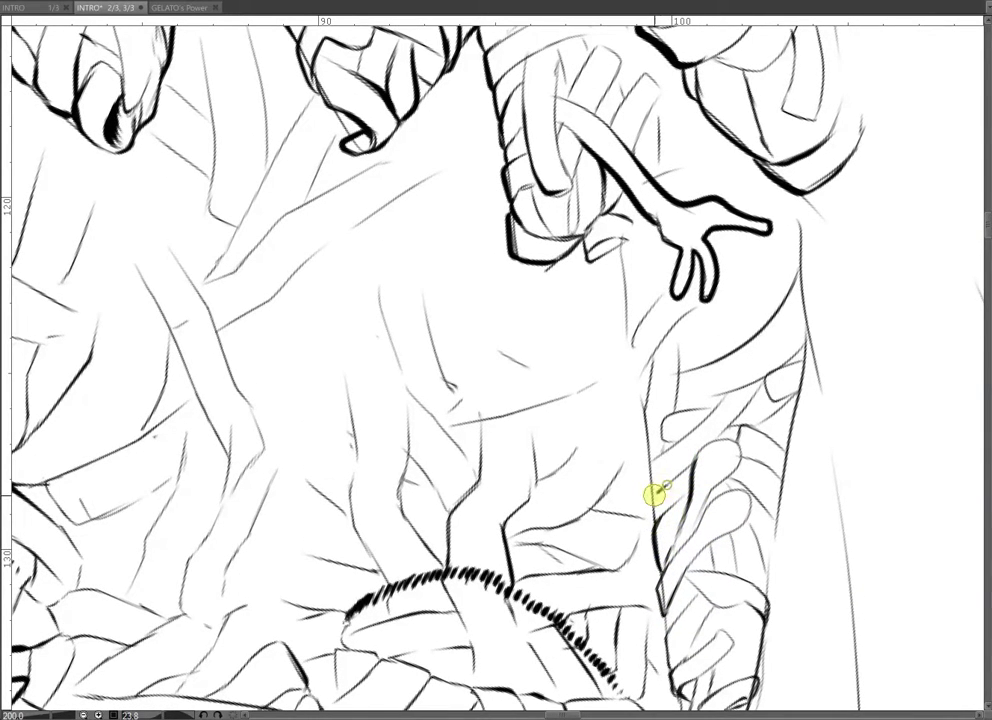
scroll(660, 491, "up", 3)
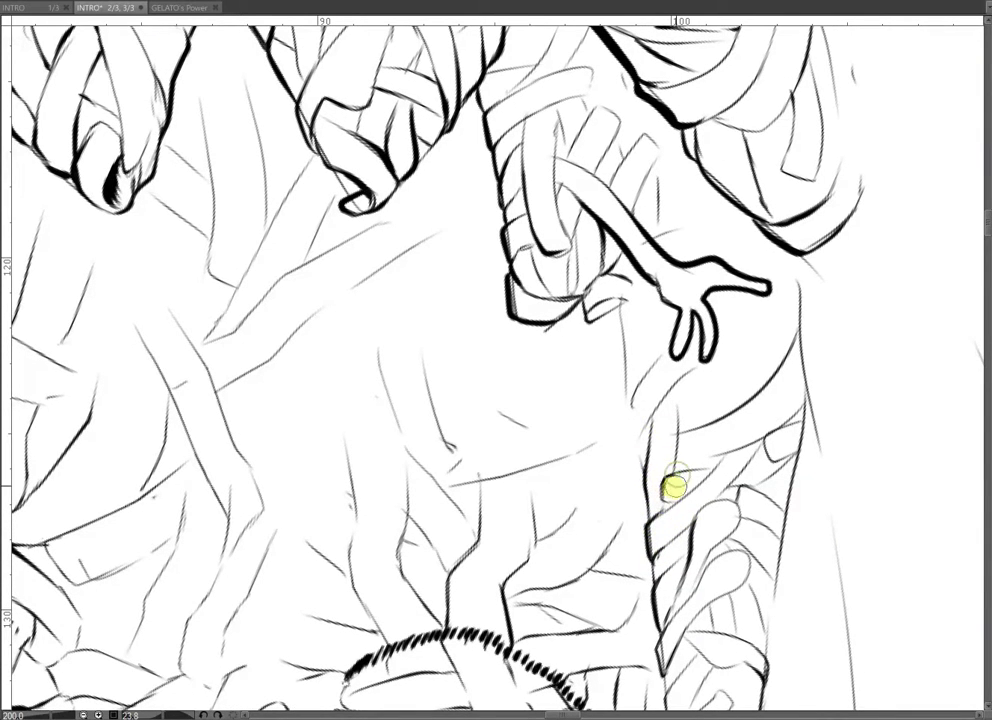
left_click_drag(628, 406, 636, 452)
left_click_drag(727, 513, 677, 335)
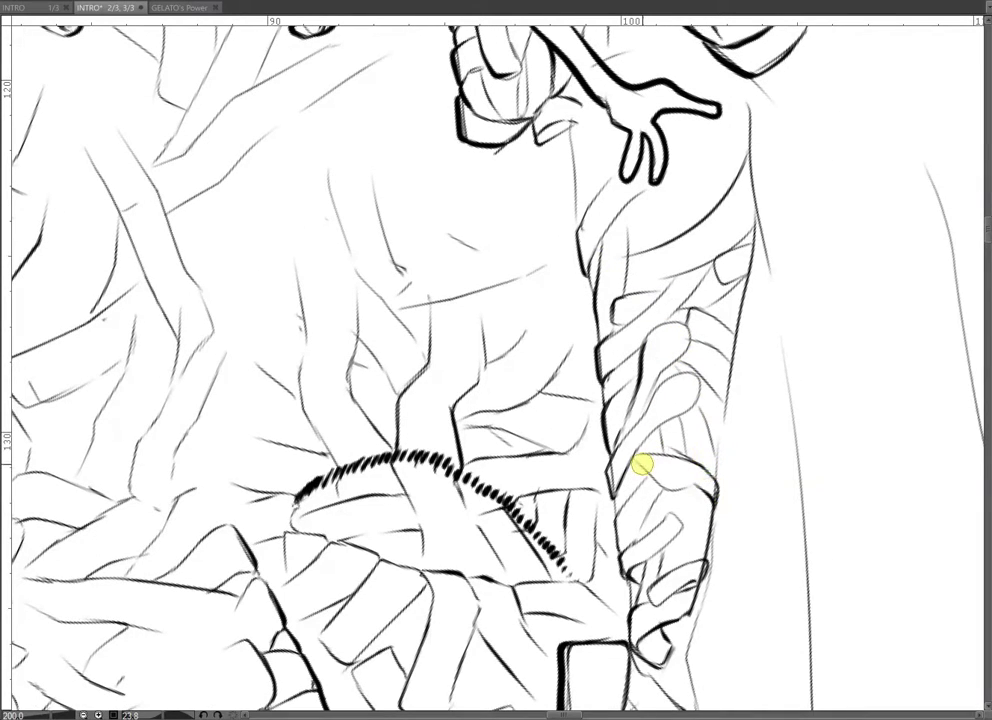
- Darken the curved crossing strip, the short rounded strip below it and the upper spoon-like strip in the sideburn
left_click_drag(687, 487, 697, 484)
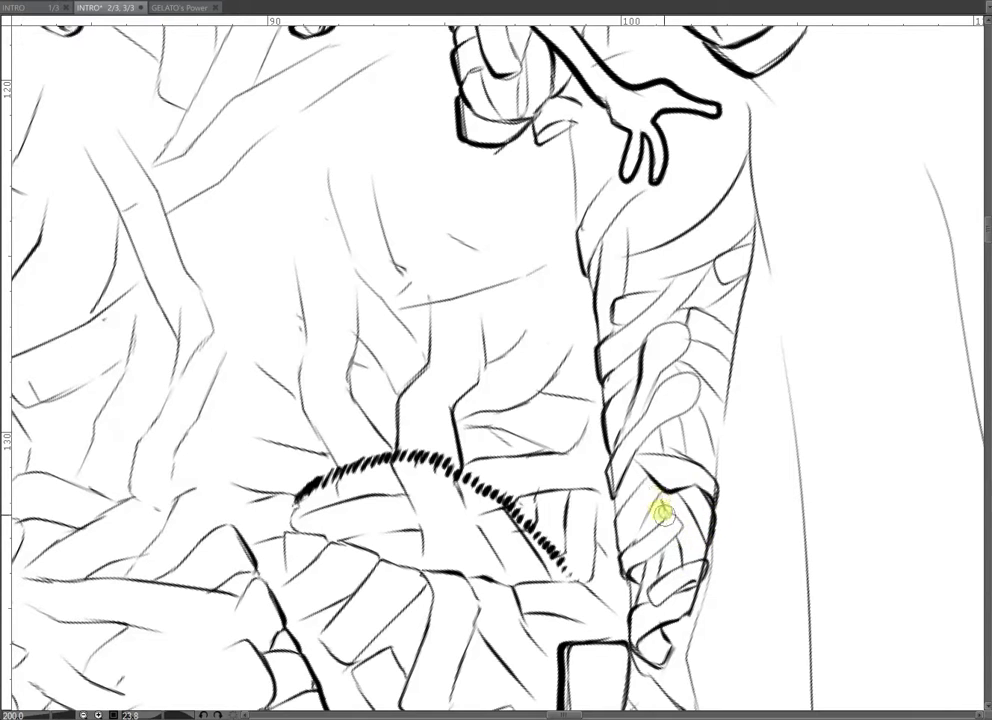
scroll(690, 450, "up", 2)
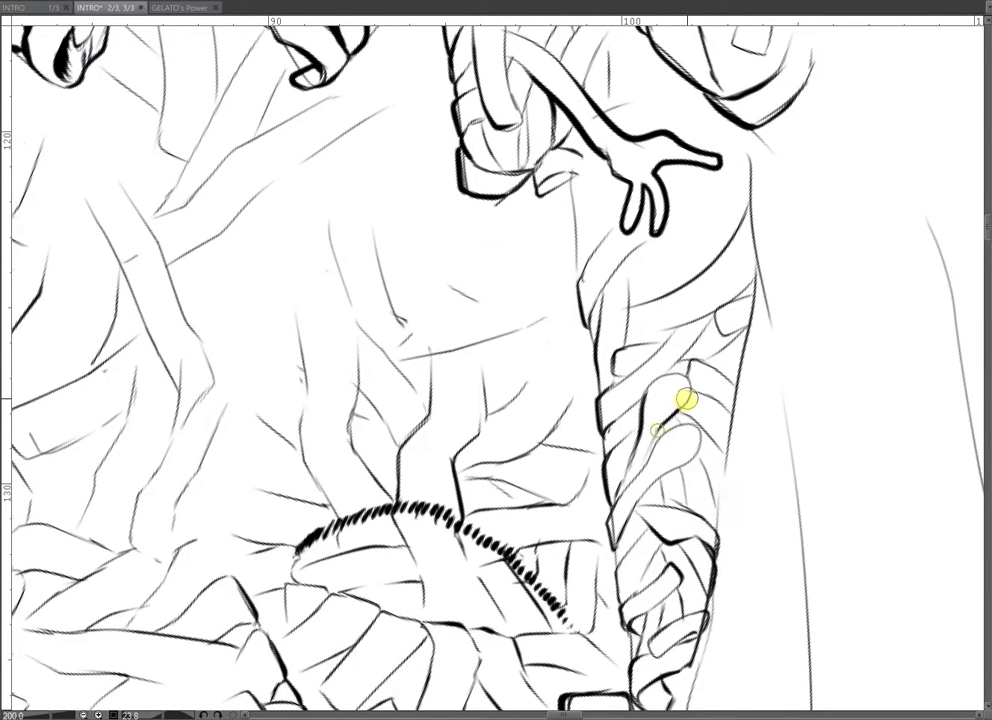
scroll(658, 440, "up", 5)
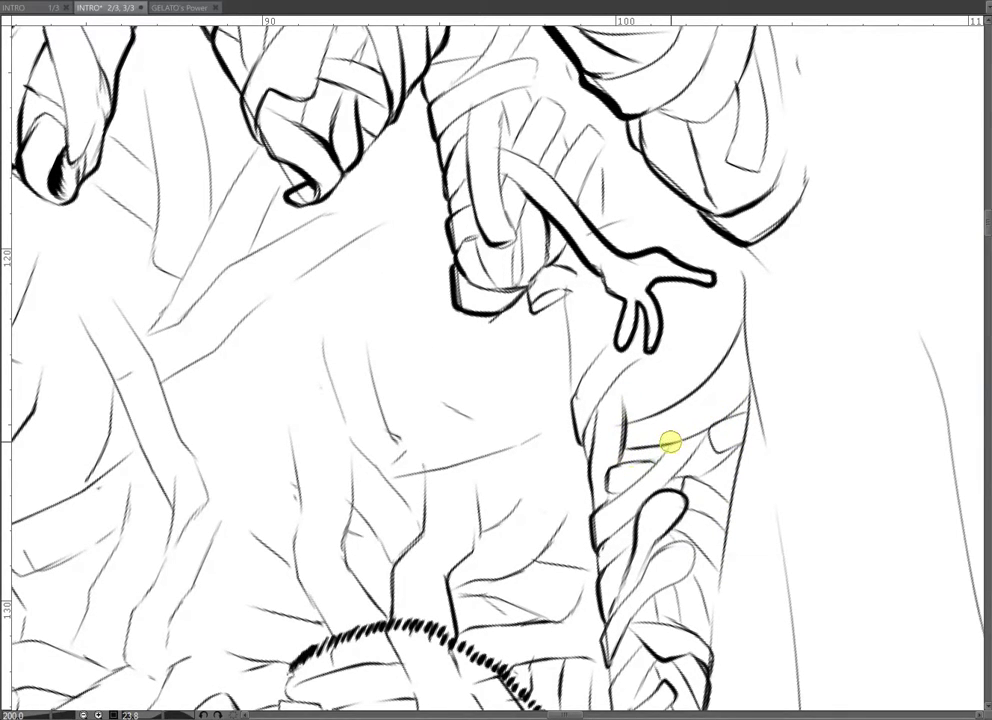
- Redraw the curved band under the hand with a heavy outline, extending its pointed end beyond the sideburn's outer edge
scroll(740, 420, "up", 3)
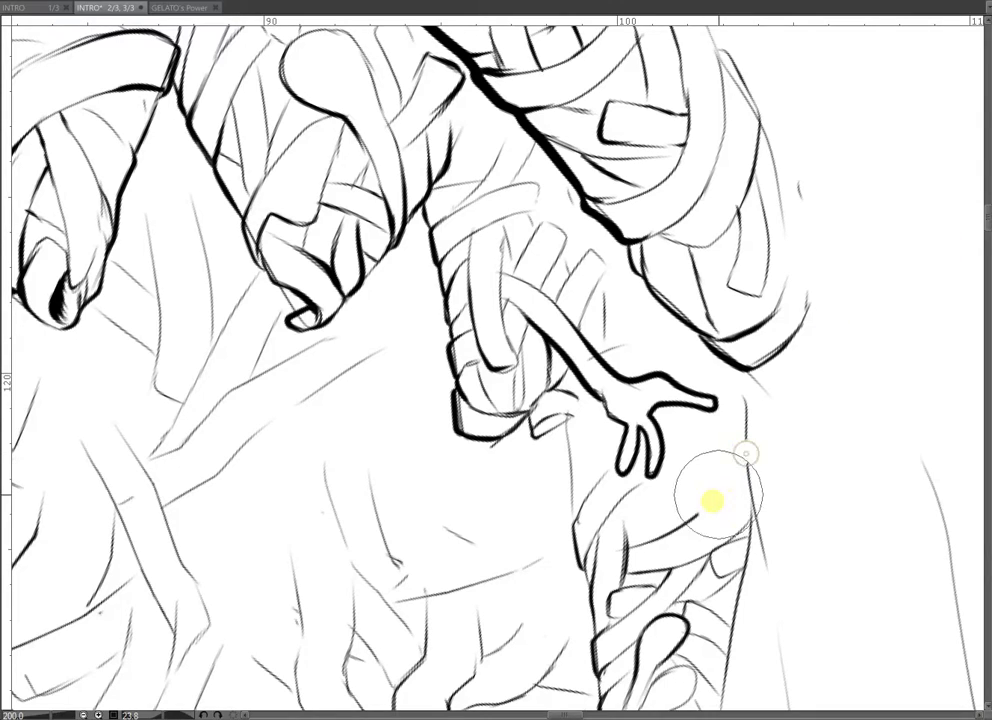
mouse_move(676, 529)
left_mouse_down()
mouse_move(740, 470)
mouse_move(776, 372)
mouse_move(769, 423)
mouse_move(757, 435)
mouse_move(783, 387)
mouse_move(793, 409)
mouse_move(775, 503)
left_mouse_up()
key("ctrl+z")
left_click_drag(806, 460, 719, 547)
mouse_move(764, 511)
left_mouse_down()
mouse_move(679, 557)
mouse_move(796, 530)
mouse_move(774, 427)
mouse_move(681, 477)
mouse_move(764, 423)
mouse_move(796, 386)
mouse_move(798, 358)
mouse_move(775, 309)
mouse_move(758, 313)
mouse_move(718, 400)
mouse_move(644, 449)
left_mouse_up()
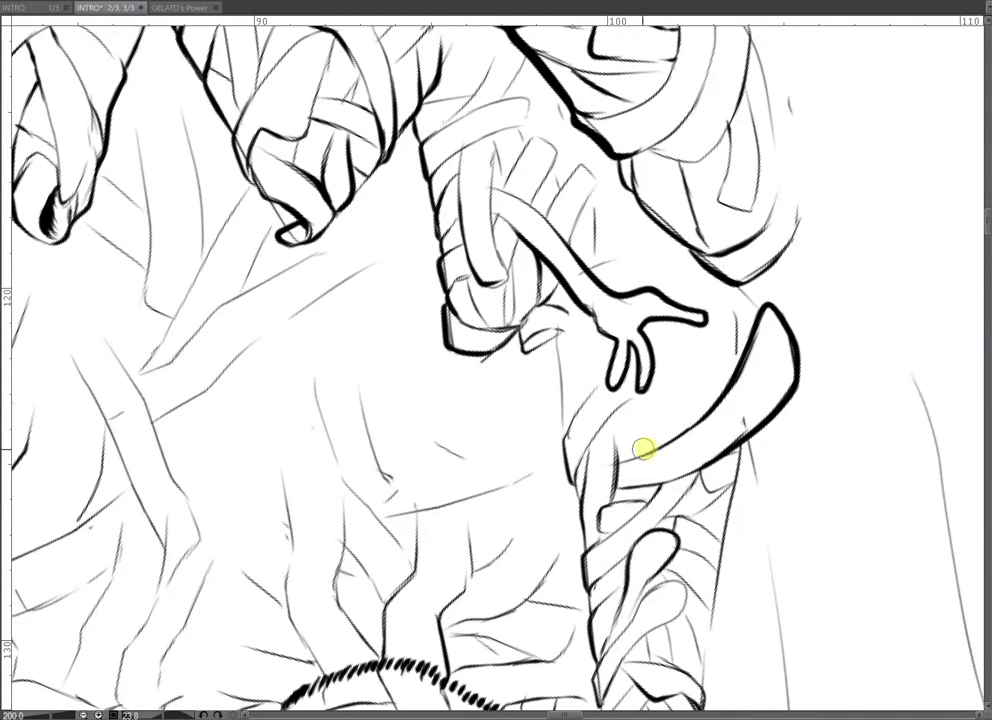
- Ink the small rounded strip beneath the curved band and the sideburn's stepped upper outer edge
mouse_move(736, 448)
left_mouse_down()
mouse_move(738, 469)
mouse_move(715, 496)
mouse_move(738, 482)
left_mouse_up()
left_click_drag(737, 521, 763, 400)
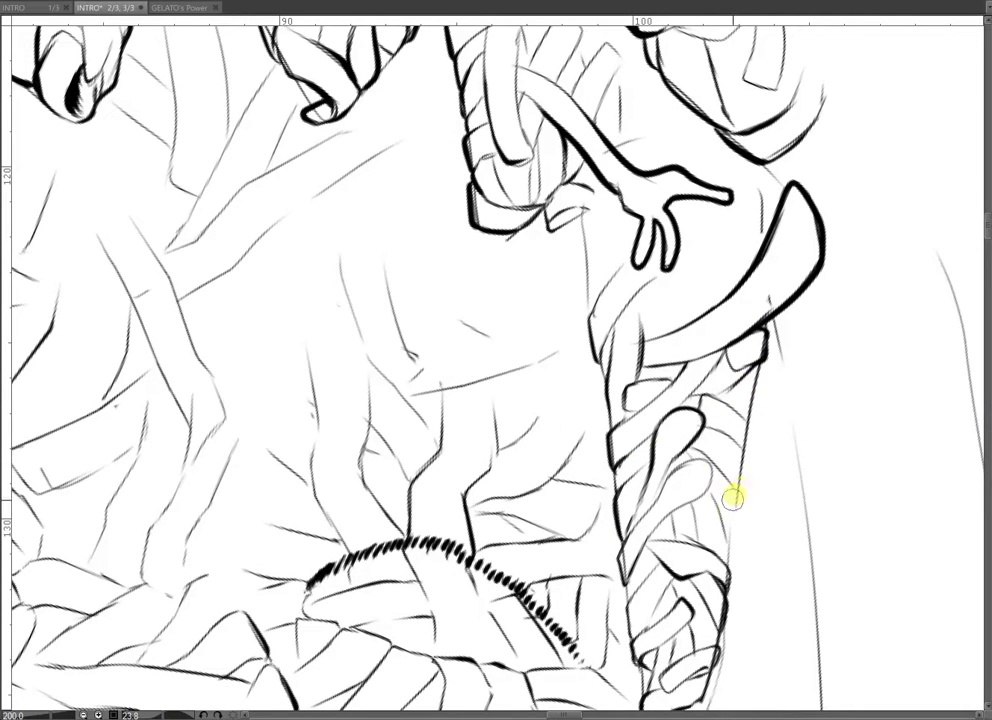
left_click_drag(728, 547, 744, 405)
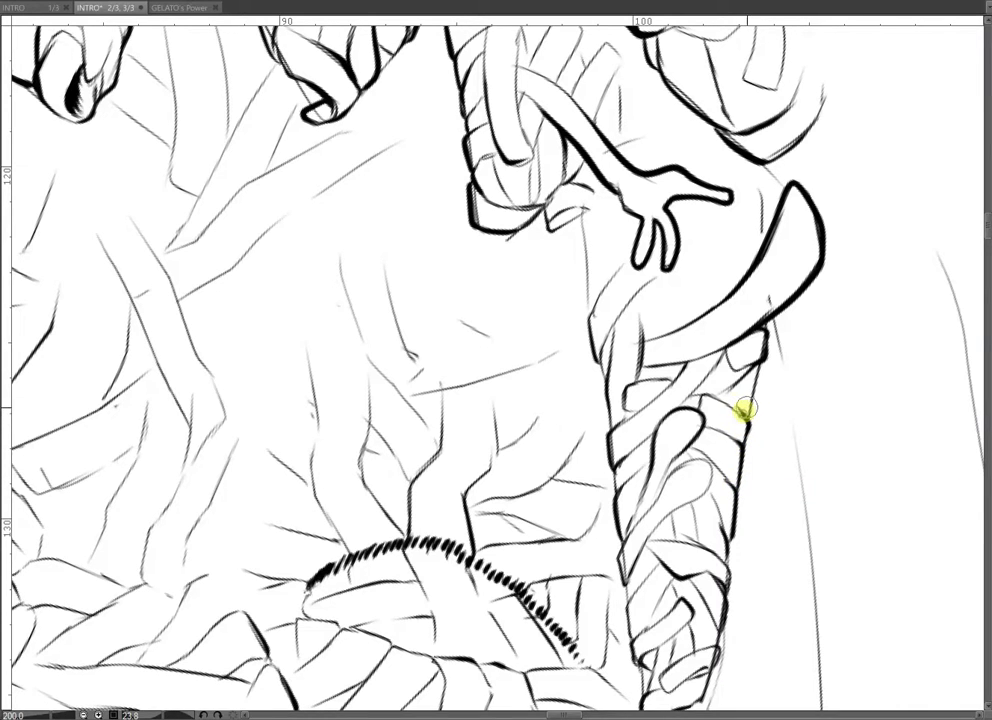
- Thicken the sideburn's contour along both edges and around the wrapped tip, up to the curved band
scroll(758, 420, "down", 4)
mouse_move(610, 244)
left_mouse_down()
mouse_move(587, 117)
mouse_move(626, 460)
left_mouse_up()
mouse_move(636, 518)
left_mouse_down()
mouse_move(649, 555)
mouse_move(674, 543)
left_mouse_up()
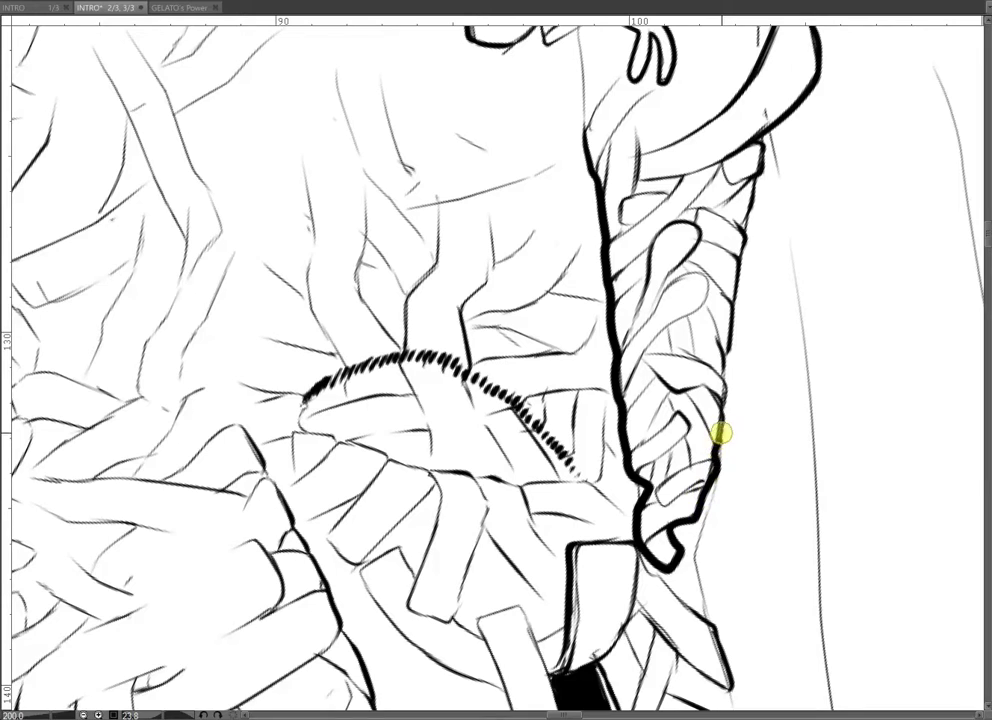
left_click_drag(727, 349, 765, 140)
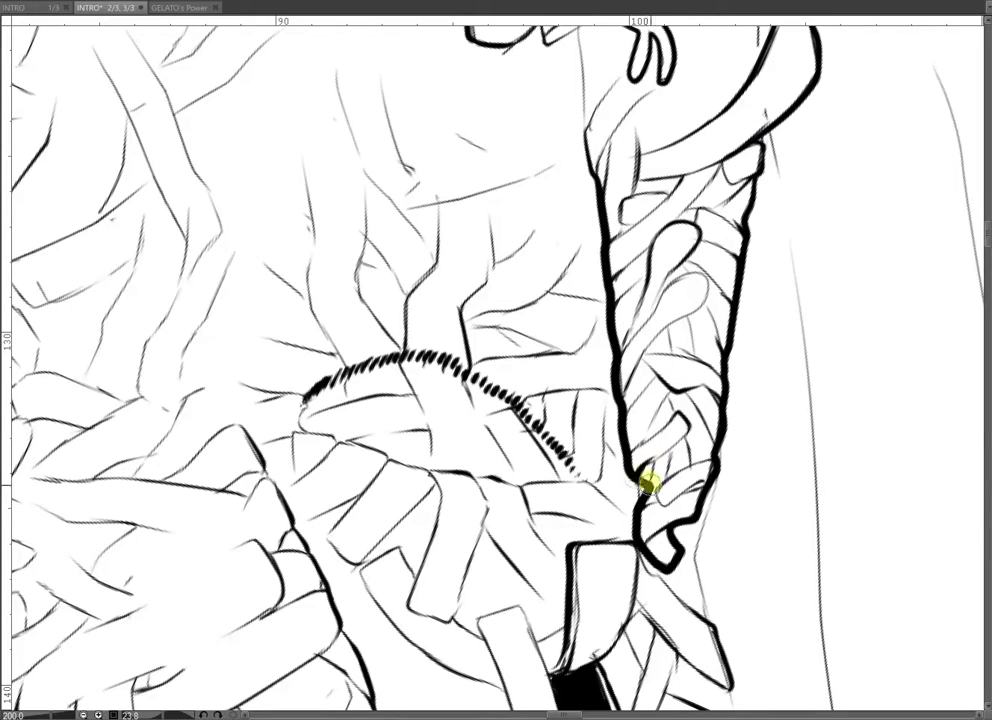
left_click_drag(677, 524, 655, 555)
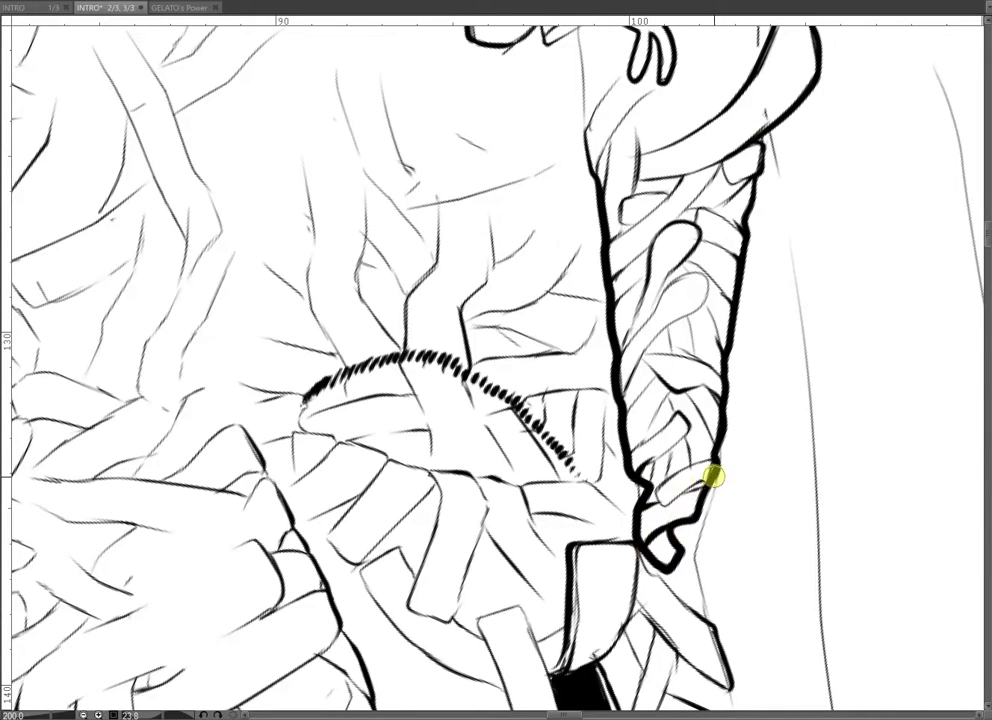
- Outline the lower spoon-like strip with a heavy line and darken the crossing strips around it and near the tip
mouse_move(624, 408)
left_mouse_down()
mouse_move(651, 346)
mouse_move(646, 325)
left_mouse_up()
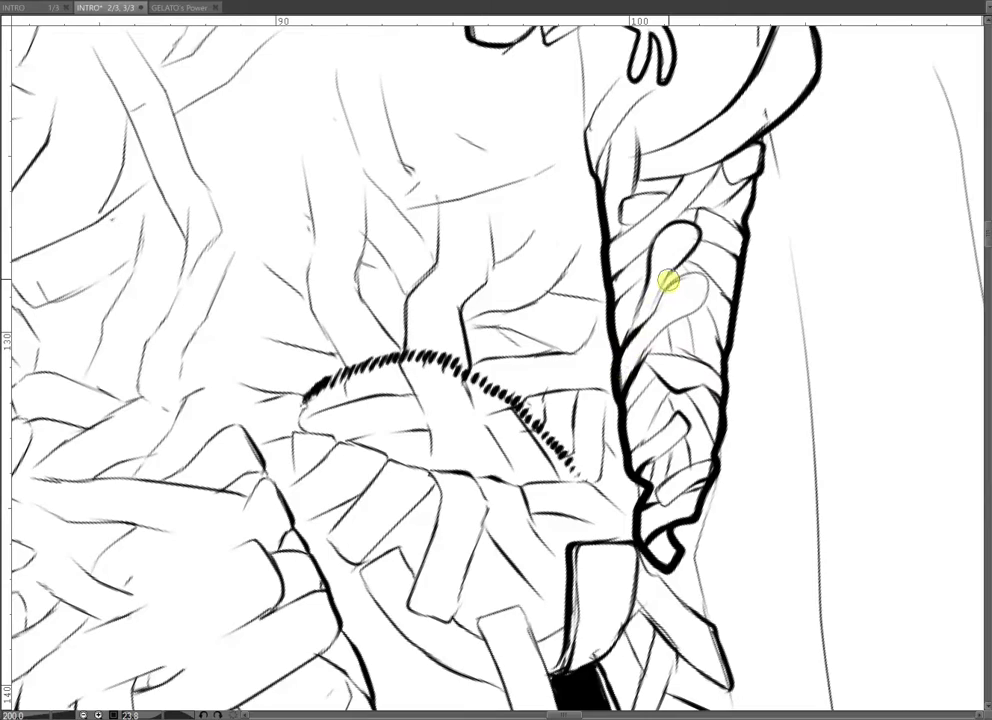
scroll(666, 288, "up", 1)
left_click_drag(700, 219, 689, 223)
mouse_move(747, 287)
left_mouse_down()
mouse_move(696, 251)
mouse_move(709, 289)
mouse_move(730, 302)
mouse_move(735, 353)
mouse_move(706, 326)
mouse_move(679, 330)
mouse_move(694, 321)
mouse_move(712, 340)
mouse_move(640, 416)
left_mouse_up()
left_click_drag(726, 428, 688, 406)
left_click_drag(713, 508, 663, 534)
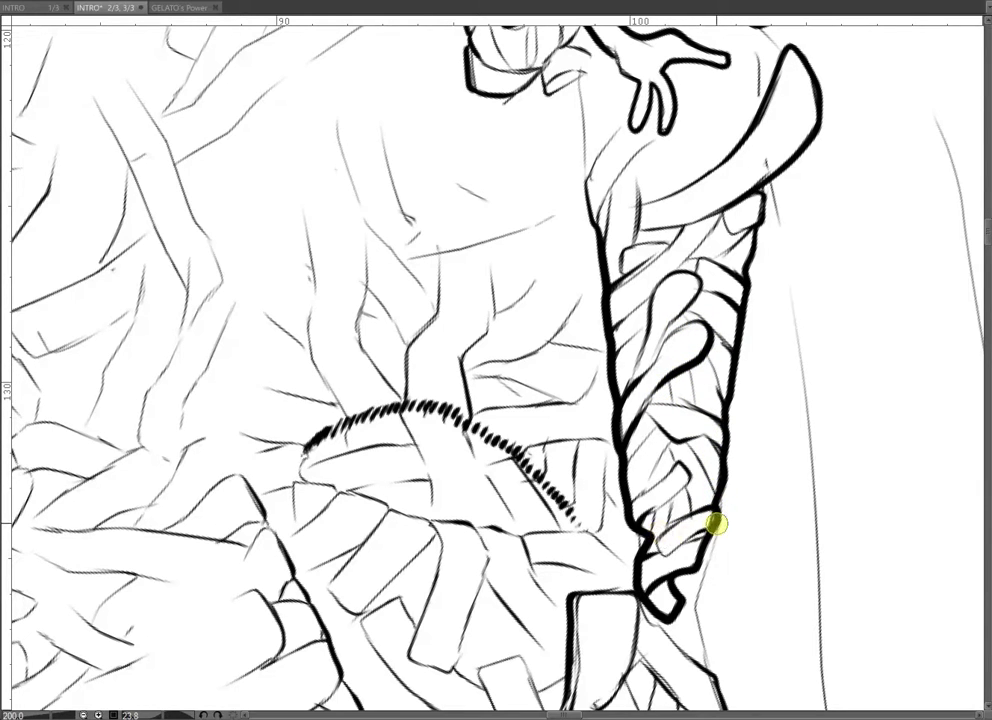
- Thicken the contour of the sideburn on the opposite side of the face, around its tip and up both edges
key("ctrl+minus")
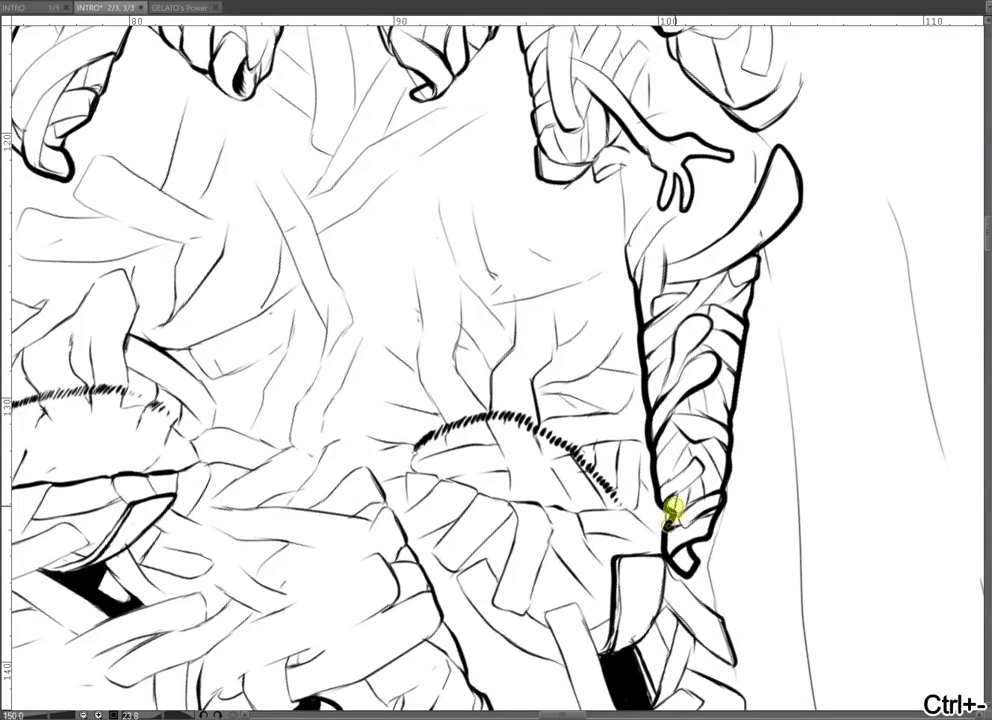
key("ctrl+minus")
key("ctrl+minus")
key("ctrl+minus")
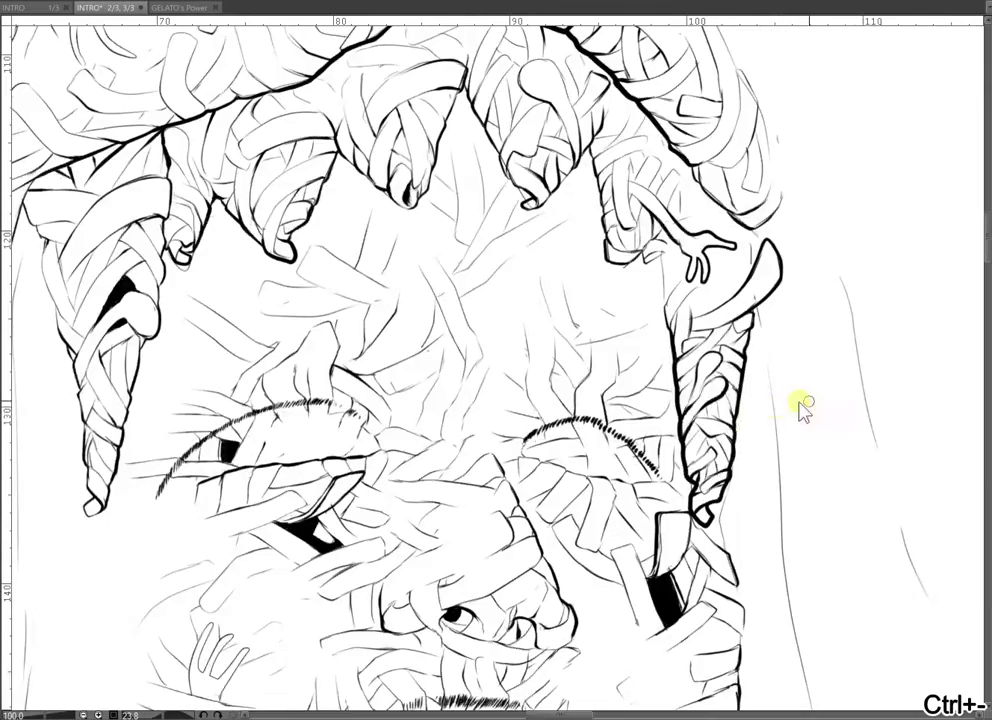
left_click_drag(823, 493, 837, 514)
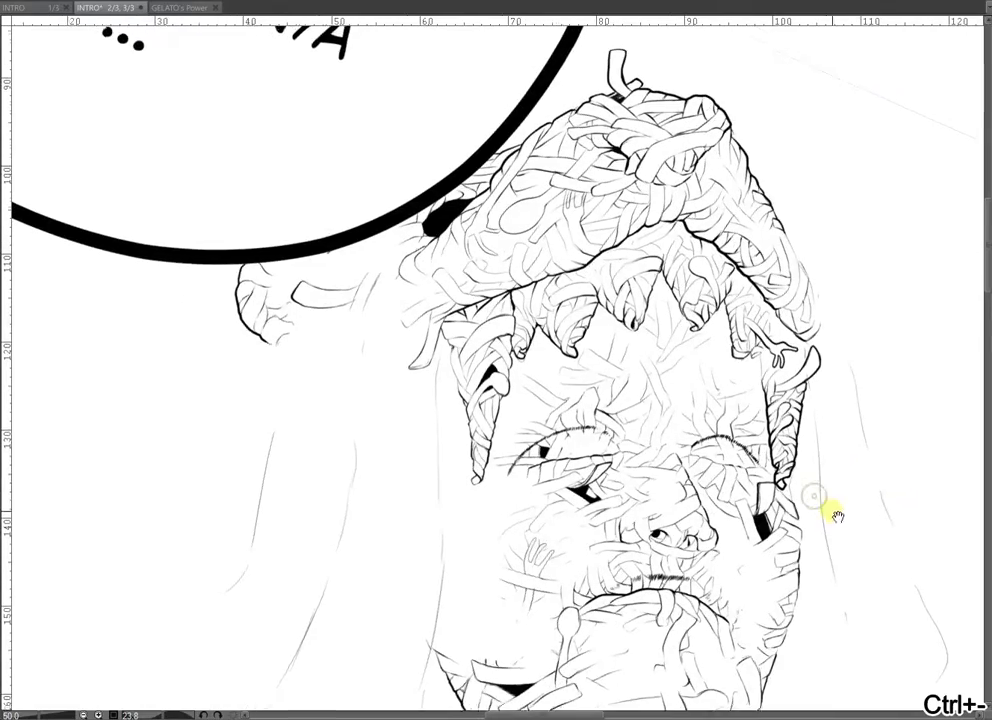
key("ctrl+plus")
key("ctrl+plus")
key("ctrl+plus")
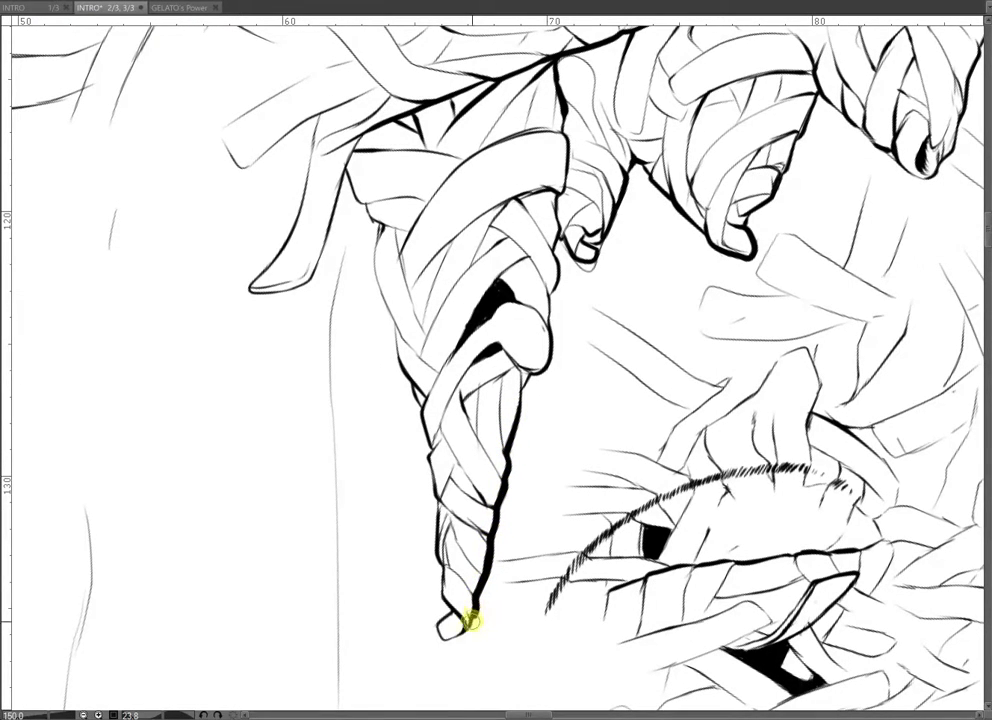
mouse_move(443, 596)
left_mouse_down()
mouse_move(459, 619)
mouse_move(442, 566)
left_mouse_up()
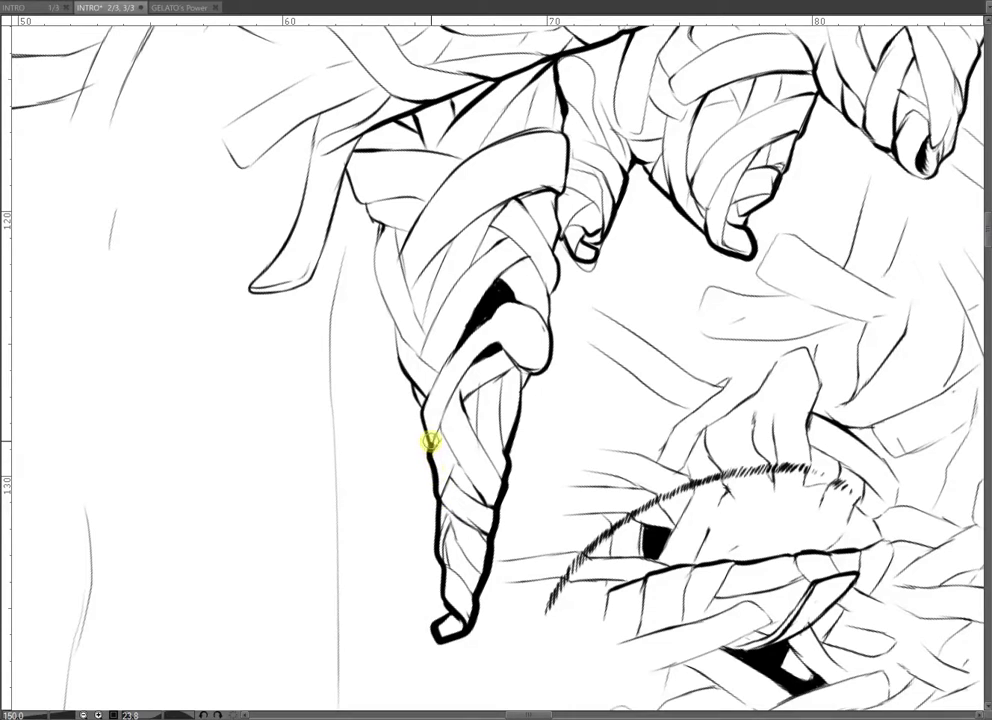
left_click_drag(447, 403, 483, 492)
mouse_move(408, 355)
left_mouse_down()
mouse_move(413, 386)
mouse_move(450, 440)
mouse_move(431, 418)
mouse_move(449, 474)
left_mouse_up()
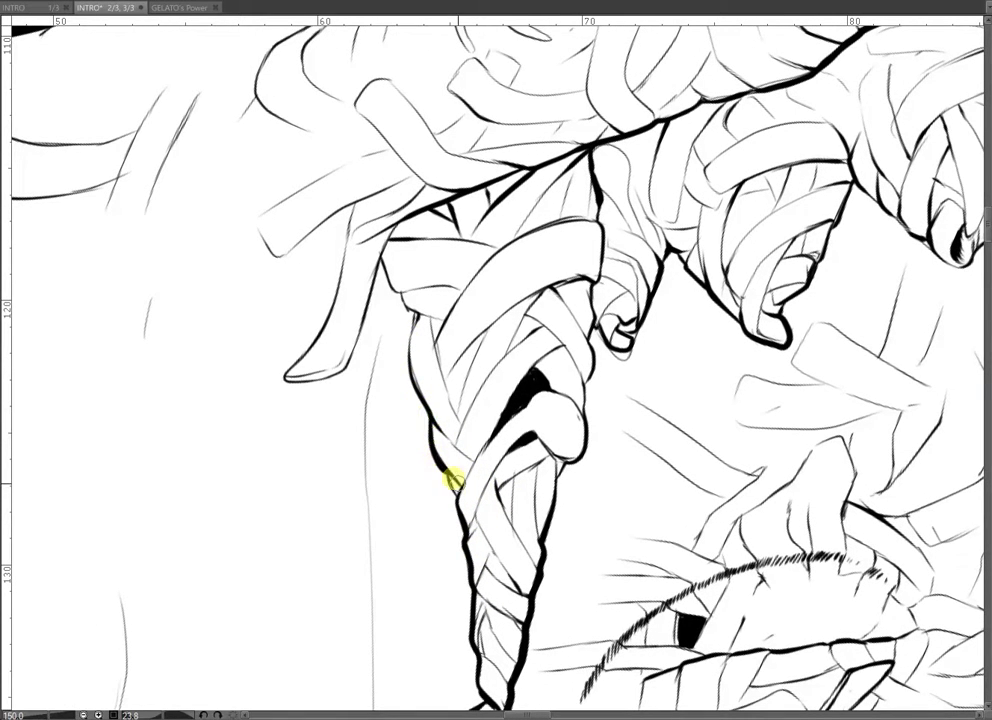
- Ink a thick cheek contour from the strips below the newly wrapped sideburn down to the rounded strip above the jaw
key("ctrl+minus")
key("ctrl+minus")
left_click_drag(893, 499, 813, 401)
key("ctrl+minus")
key("ctrl+minus")
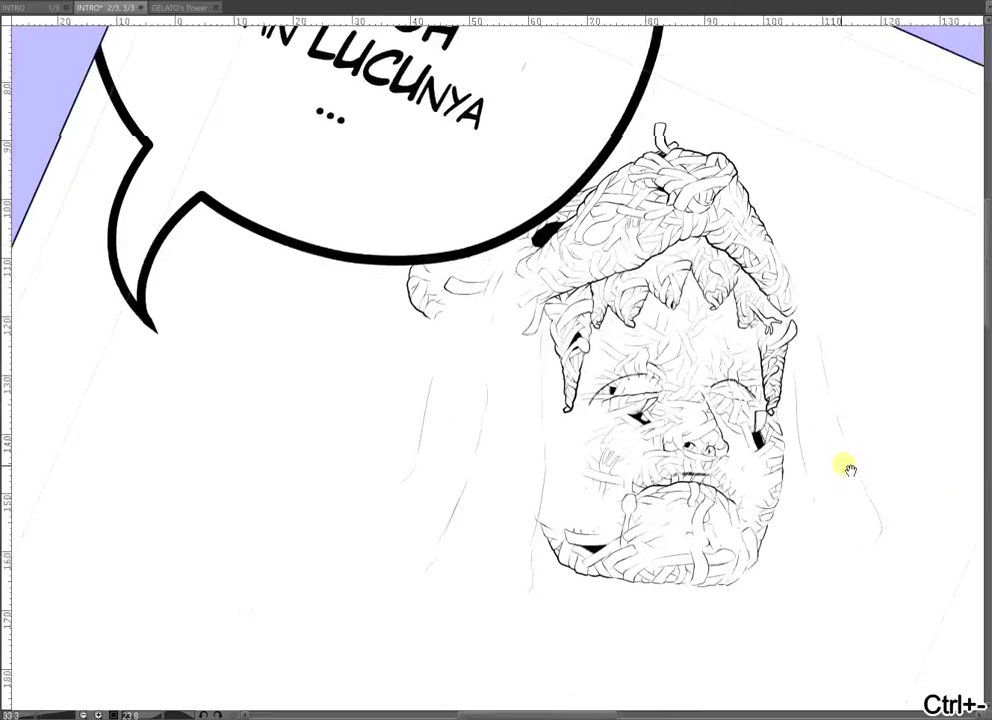
key("ctrl+plus")
key("ctrl+plus")
key("ctrl+plus")
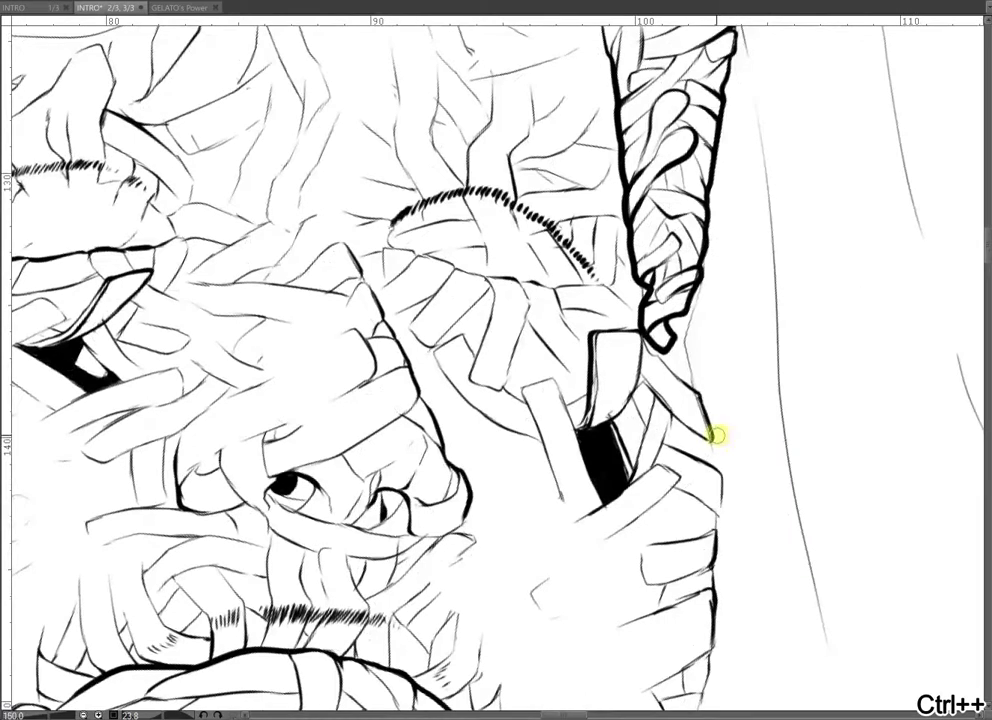
left_click_drag(698, 389, 710, 432)
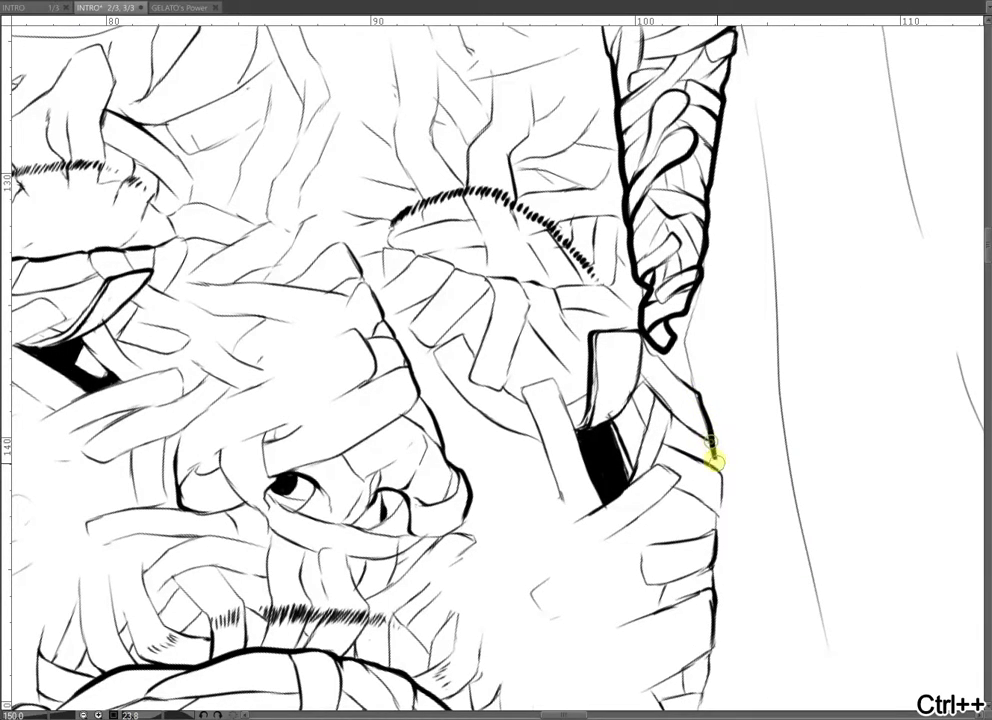
left_click_drag(722, 493, 719, 516)
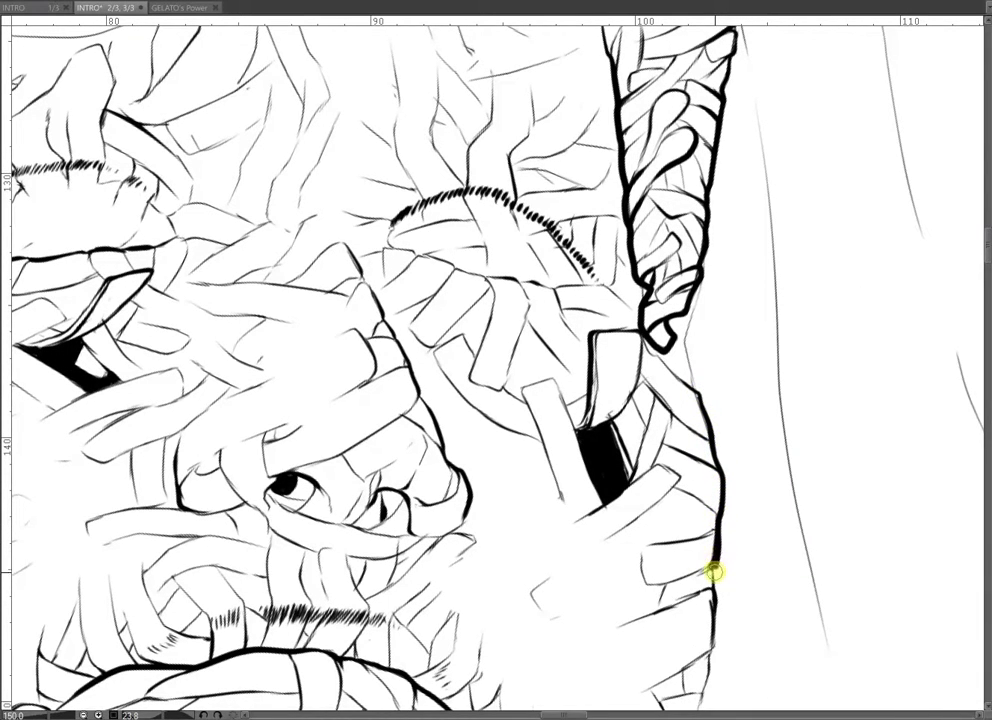
left_click_drag(738, 649, 751, 416)
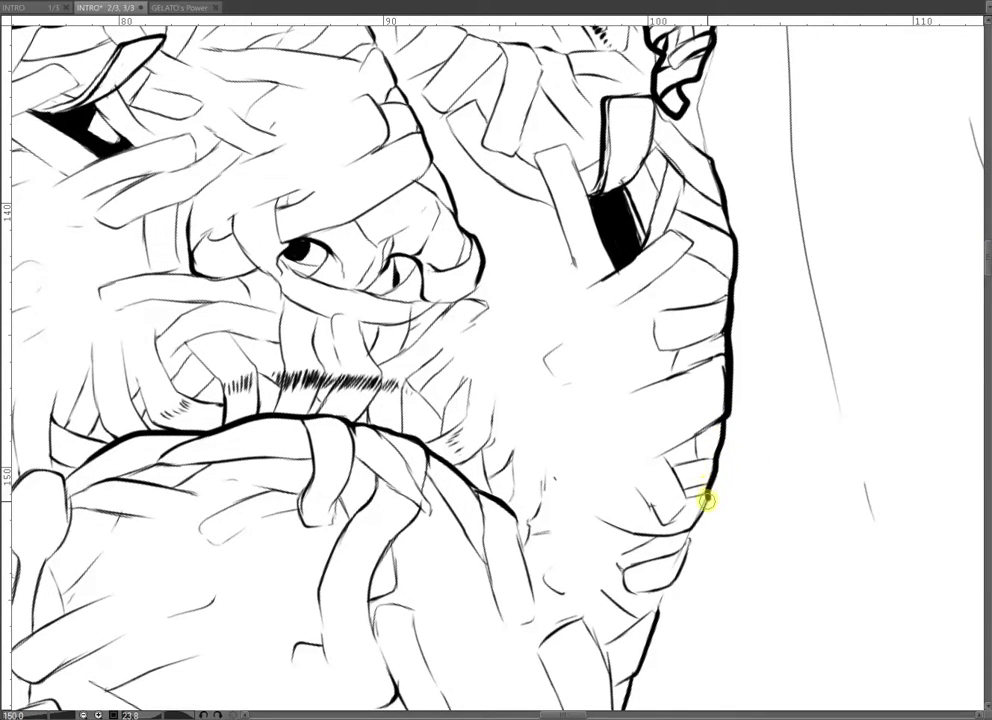
left_click_drag(673, 532, 691, 527)
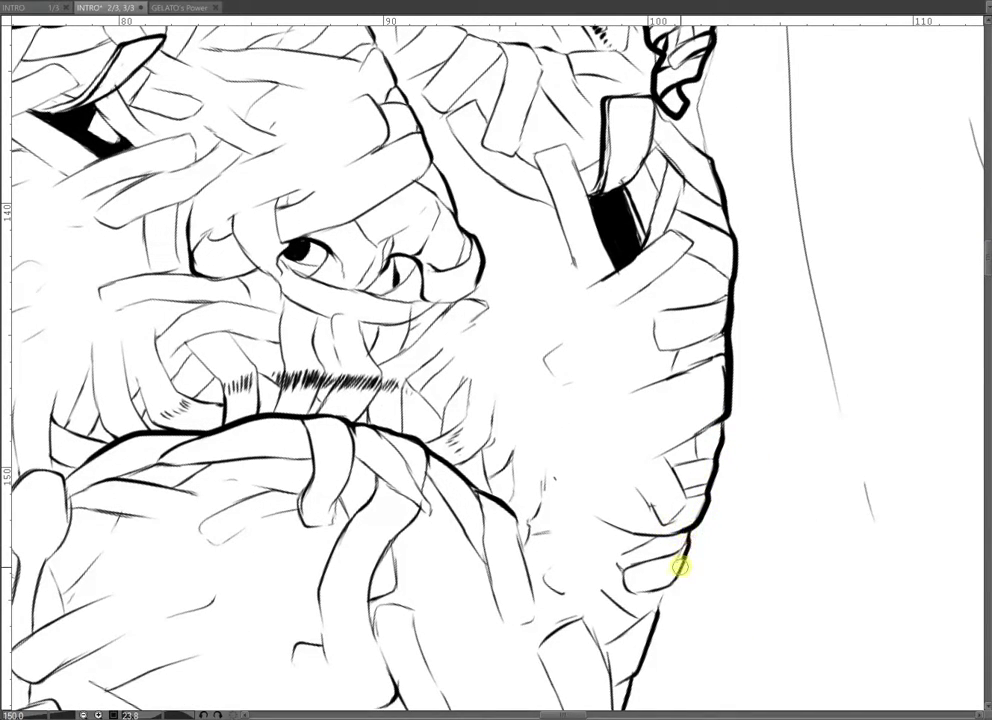
- Continue the thick face contour down the jaw and around the lower corner of the chin
left_click_drag(660, 598, 835, 341)
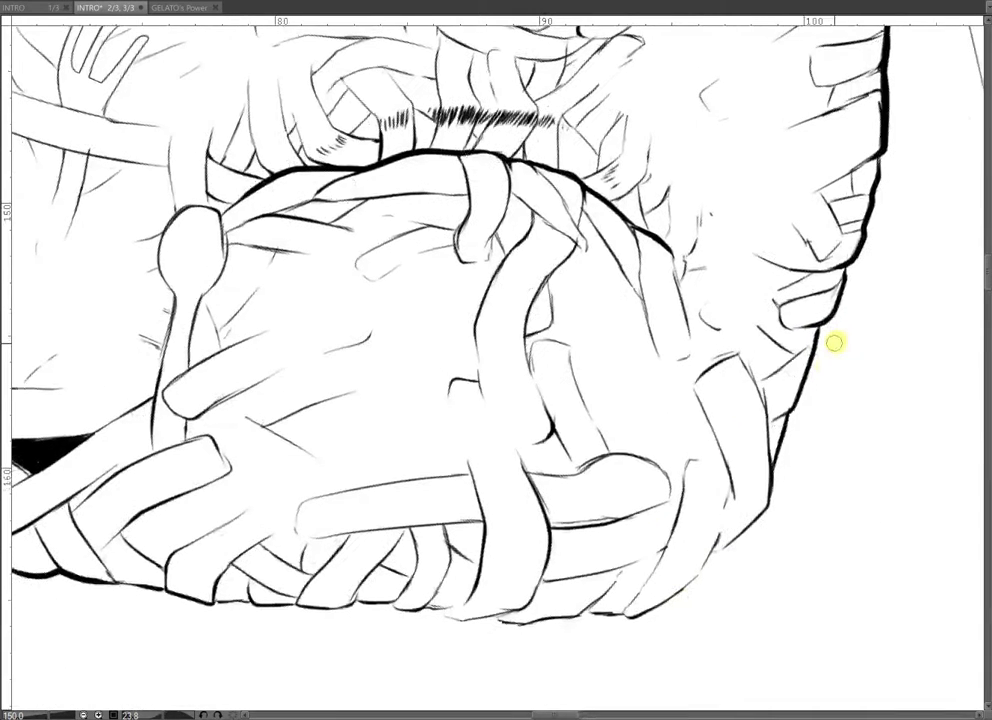
mouse_move(788, 410)
left_mouse_down()
mouse_move(734, 537)
mouse_move(645, 611)
left_mouse_up()
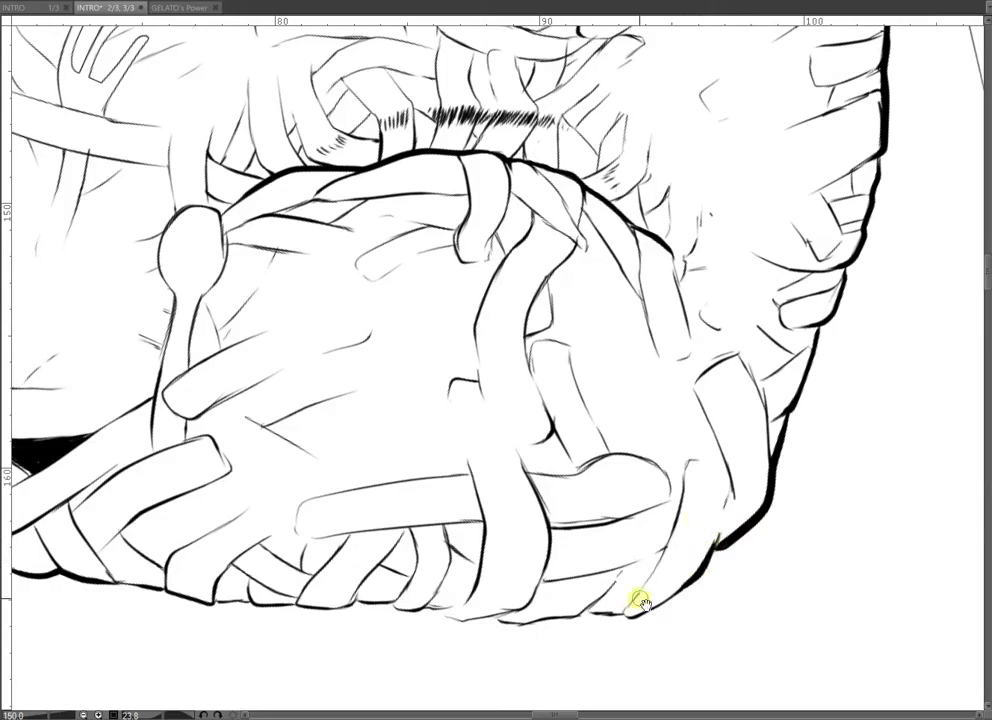
left_click_drag(620, 540, 784, 511)
left_click_drag(591, 527, 779, 545)
- Ink short strips beneath the sideburn's tip to join it to the thick cheek contour
key("ctrl+minus")
key("ctrl+minus")
left_click_drag(901, 394, 655, 548)
left_click_drag(812, 427, 810, 560)
key("ctrl+plus")
key("ctrl+plus")
key("ctrl+plus")
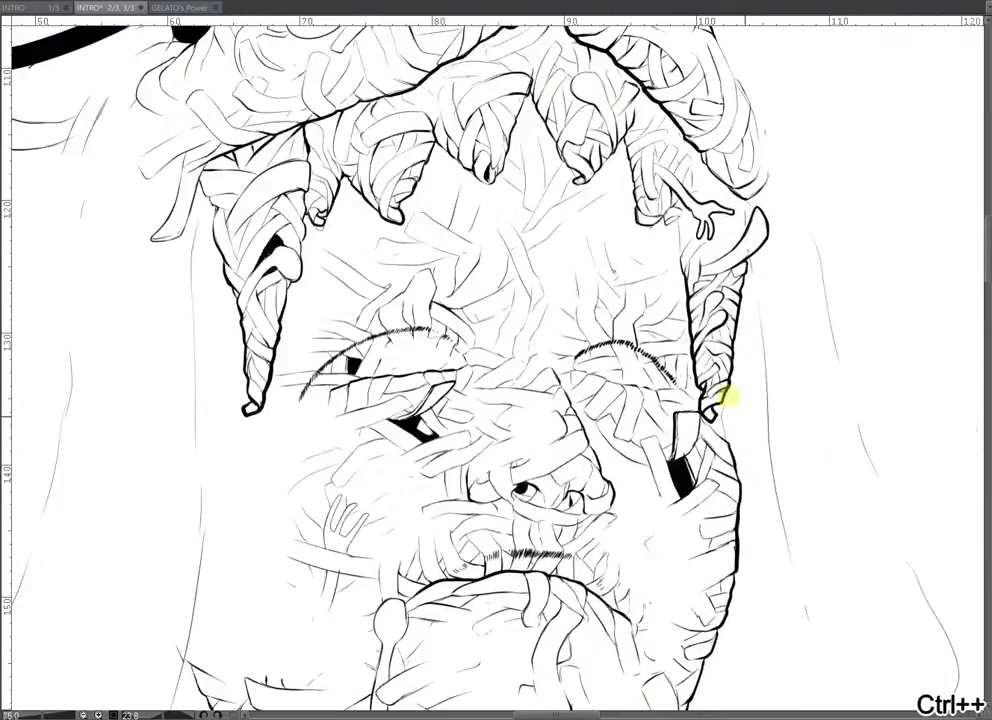
mouse_move(727, 389)
left_mouse_down()
mouse_move(715, 416)
mouse_move(723, 469)
mouse_move(700, 461)
mouse_move(729, 491)
left_mouse_up()
left_click_drag(727, 387, 722, 463)
- Examine the whole inked head and its contours within the comic page
key("ctrl+minus")
key("ctrl+minus")
key("ctrl+minus")
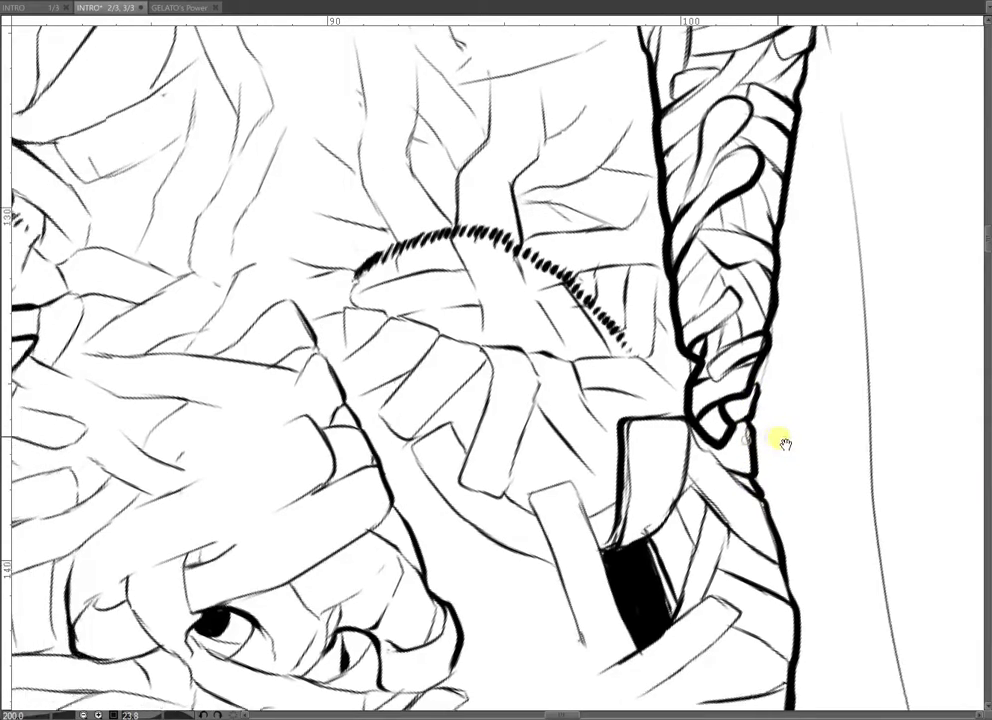
key("ctrl+minus")
mouse_move(770, 422)
left_mouse_down()
mouse_move(764, 430)
mouse_move(765, 405)
left_mouse_up()
key("ctrl+minus")
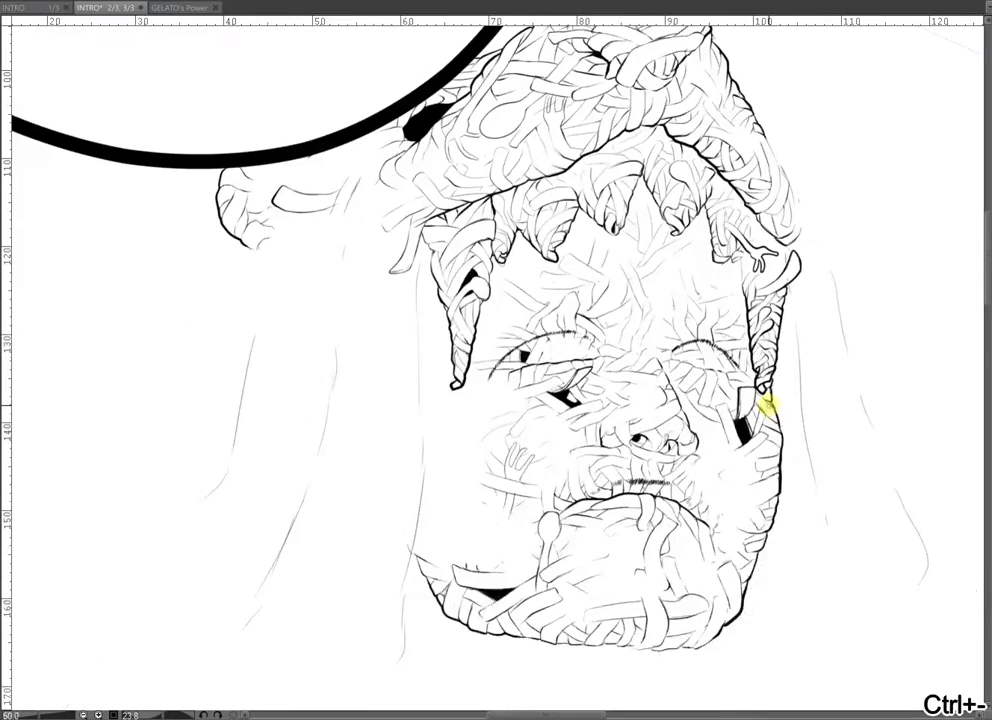
key("ctrl+minus")
left_click_drag(787, 410, 757, 402)
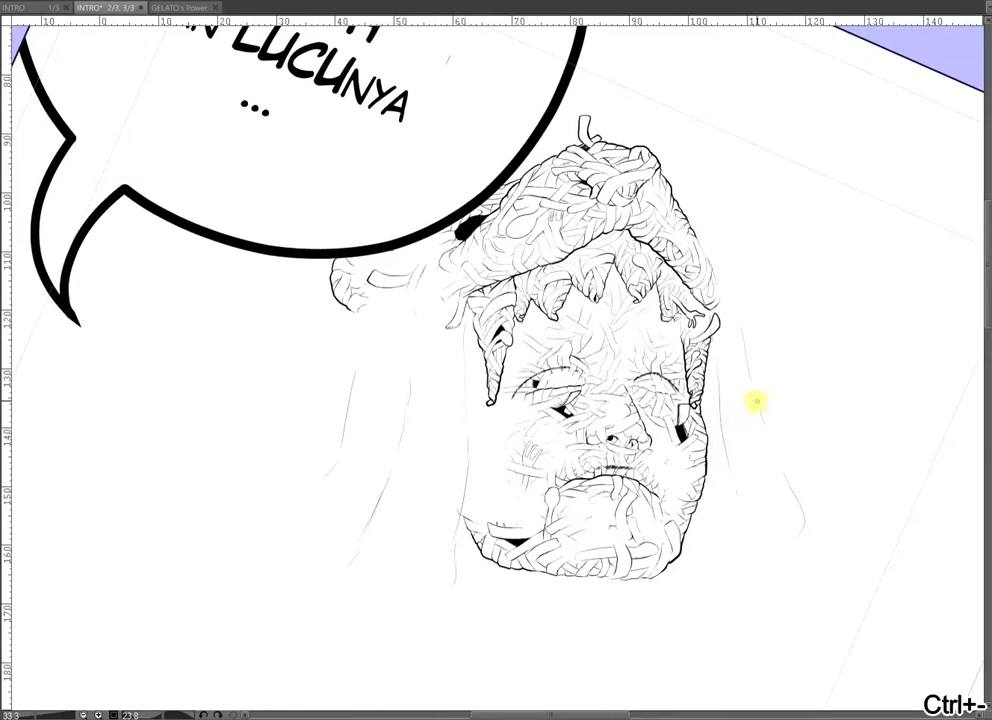
key("ctrl+minus")
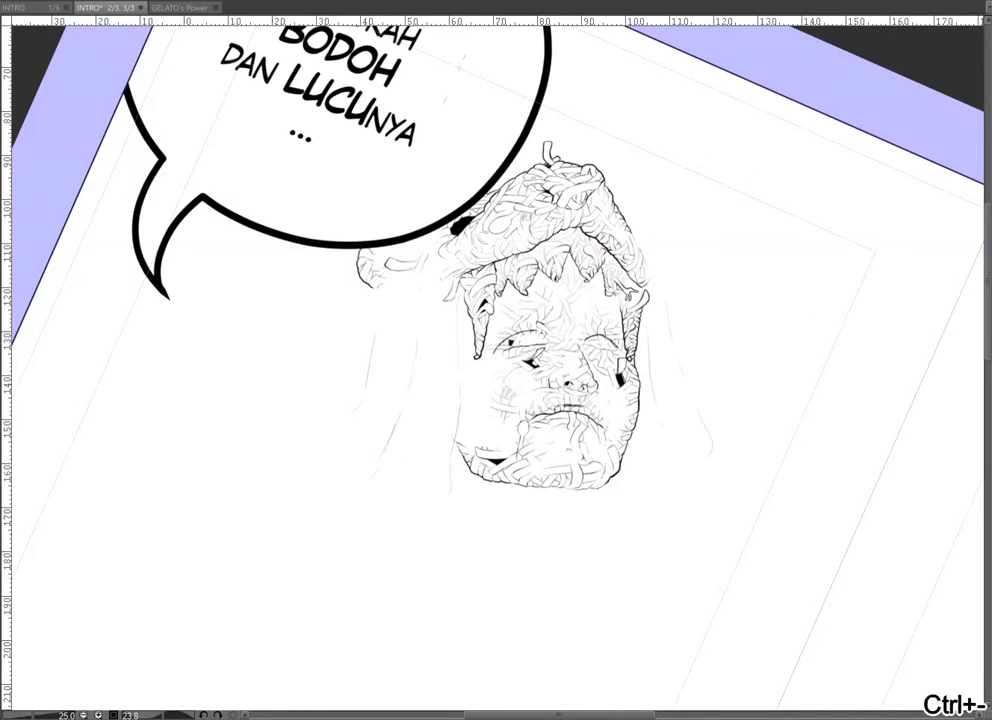